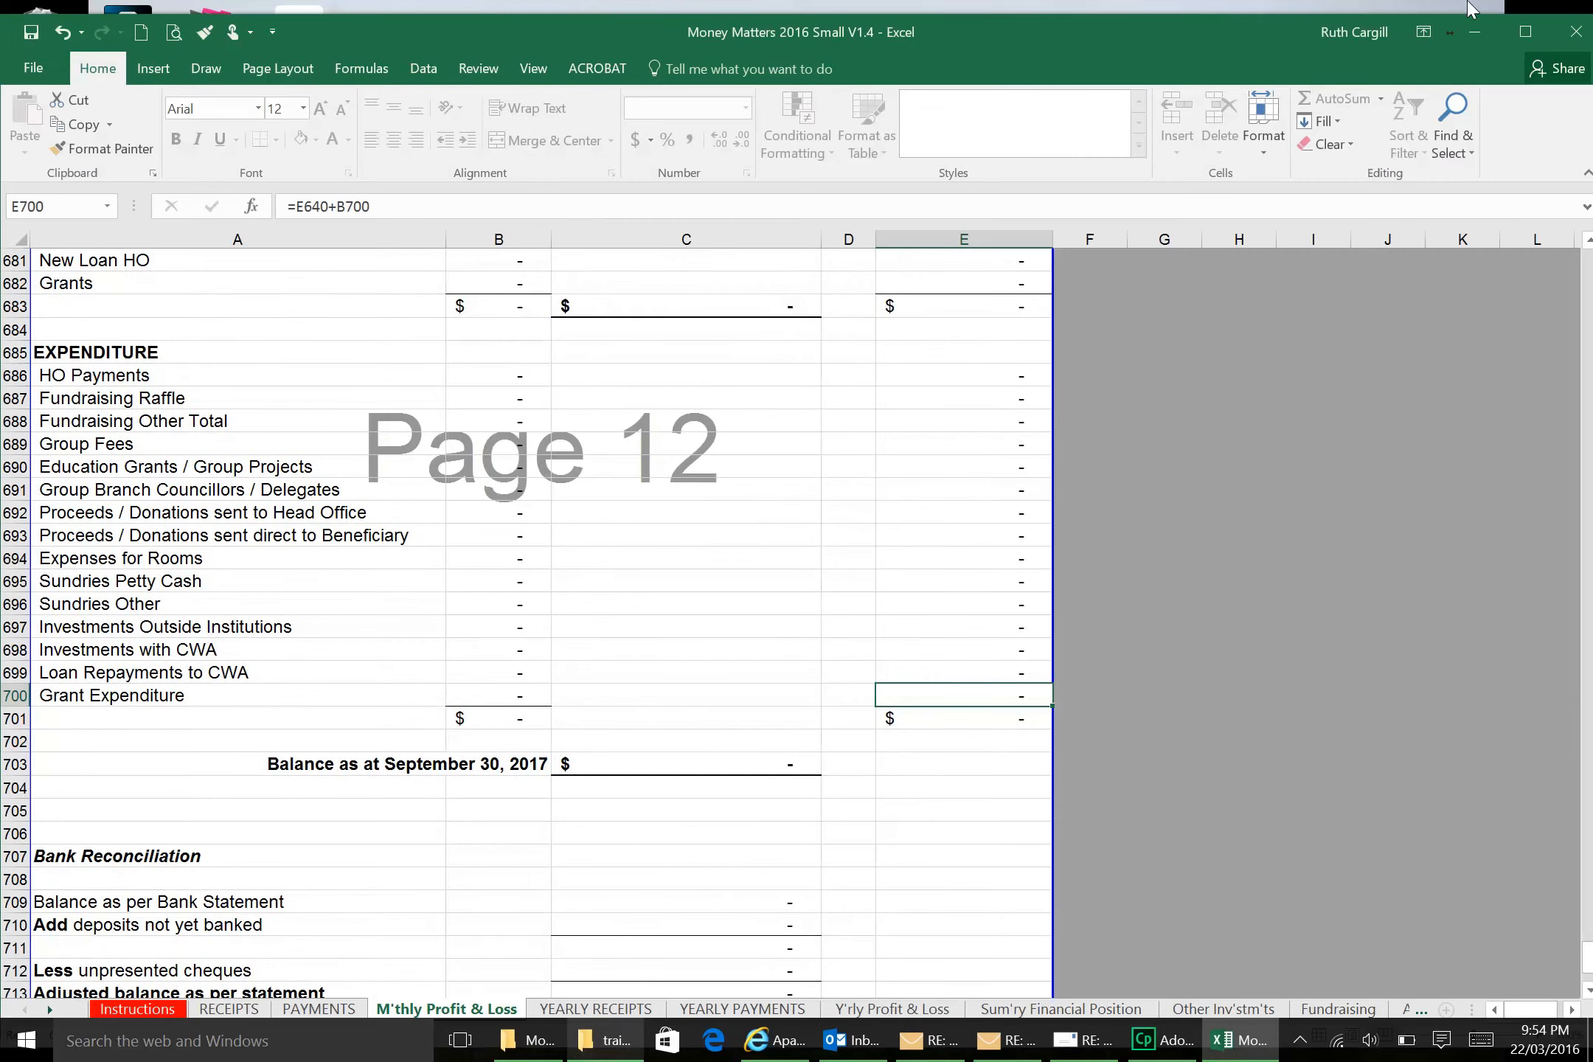
Step: Maximize the workbook window and look through the sheets in order from Instructions to Fundraising
mouse_move(1146, 55)
mouse_down()
mouse_move(1155, 16)
mouse_move(1146, 42)
mouse_up()
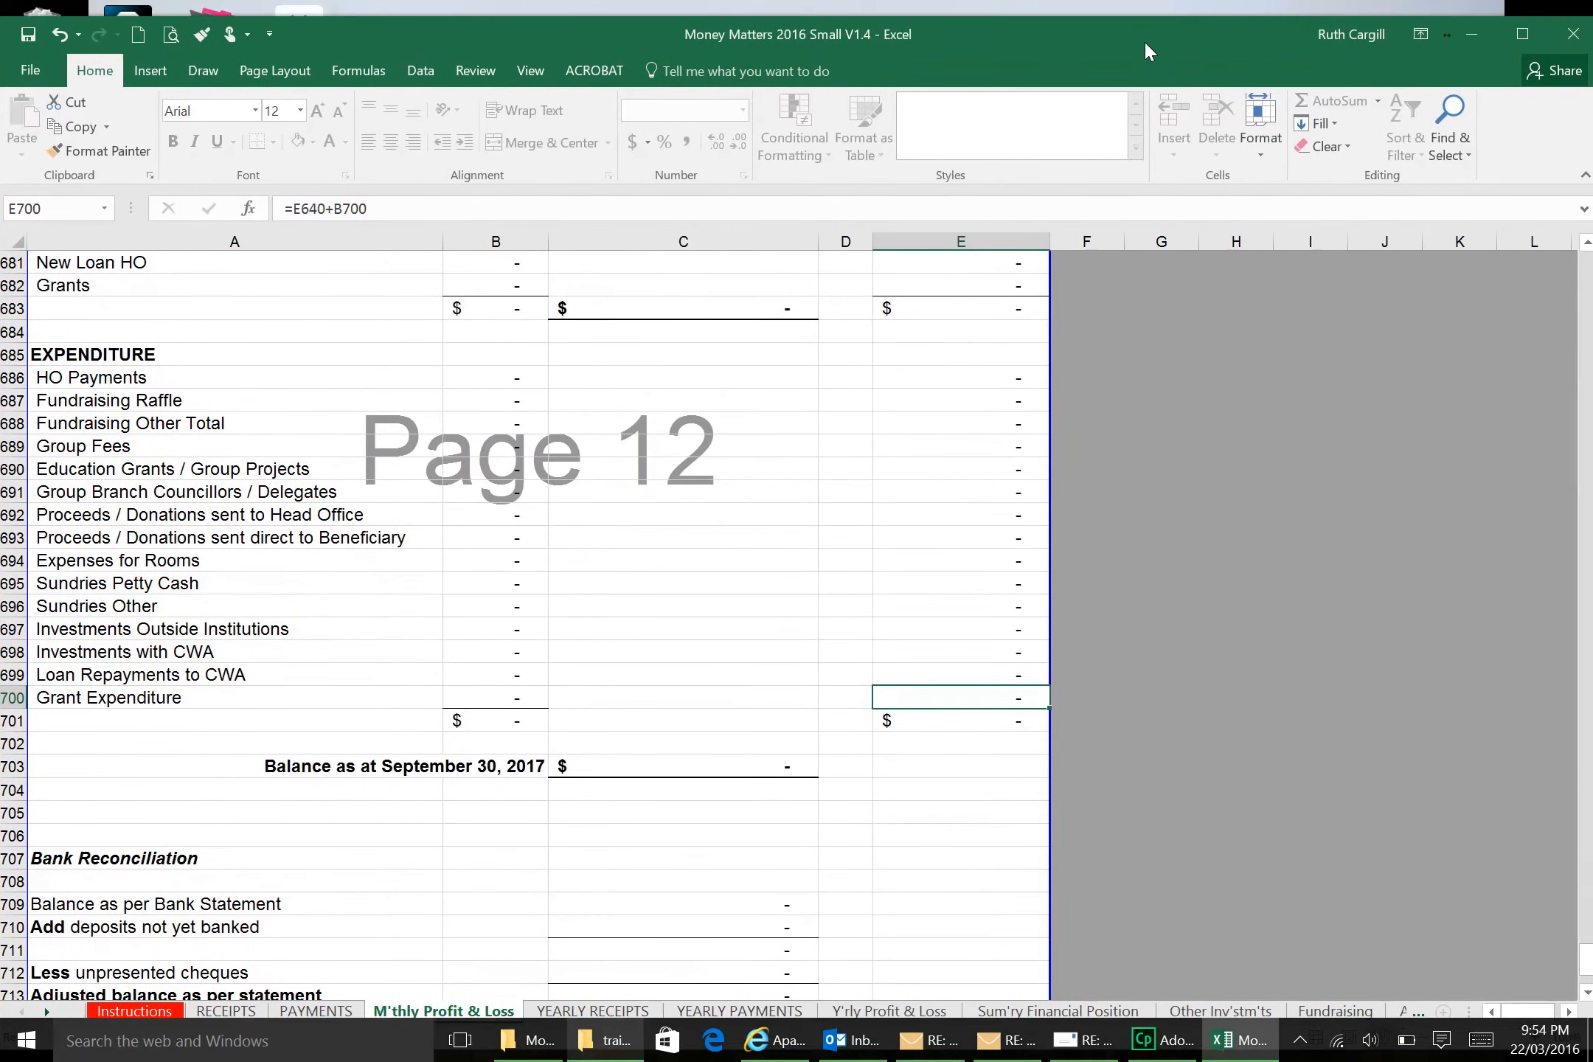
click(1461, 38)
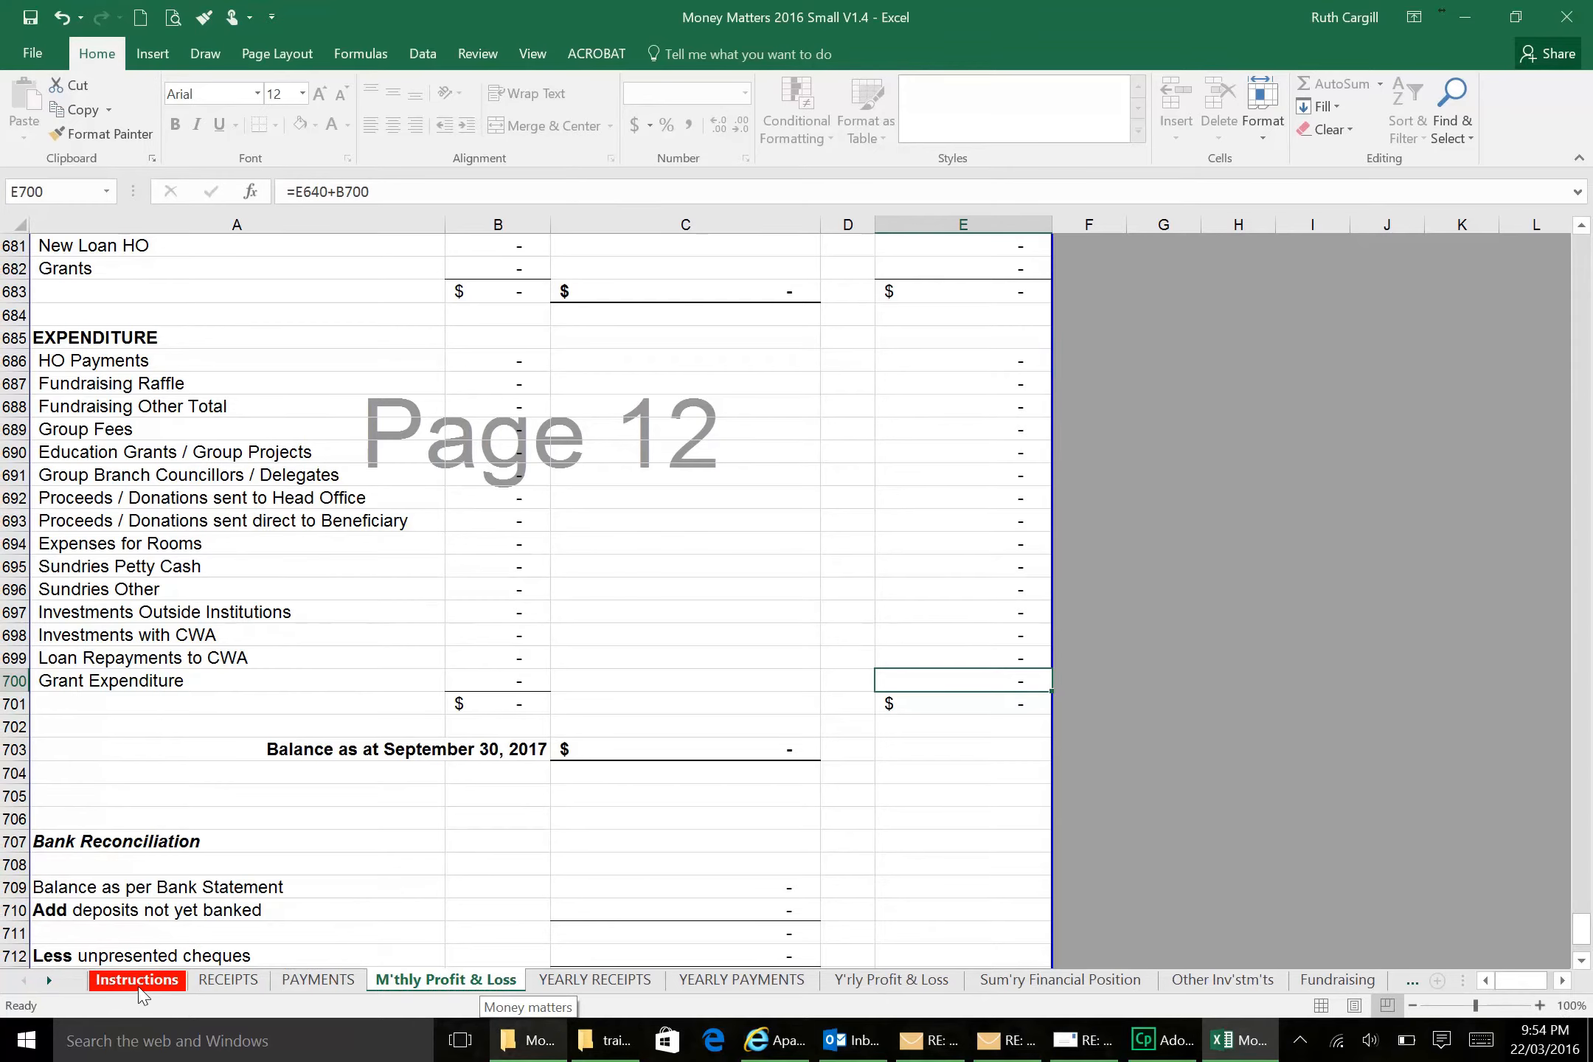
click(118, 981)
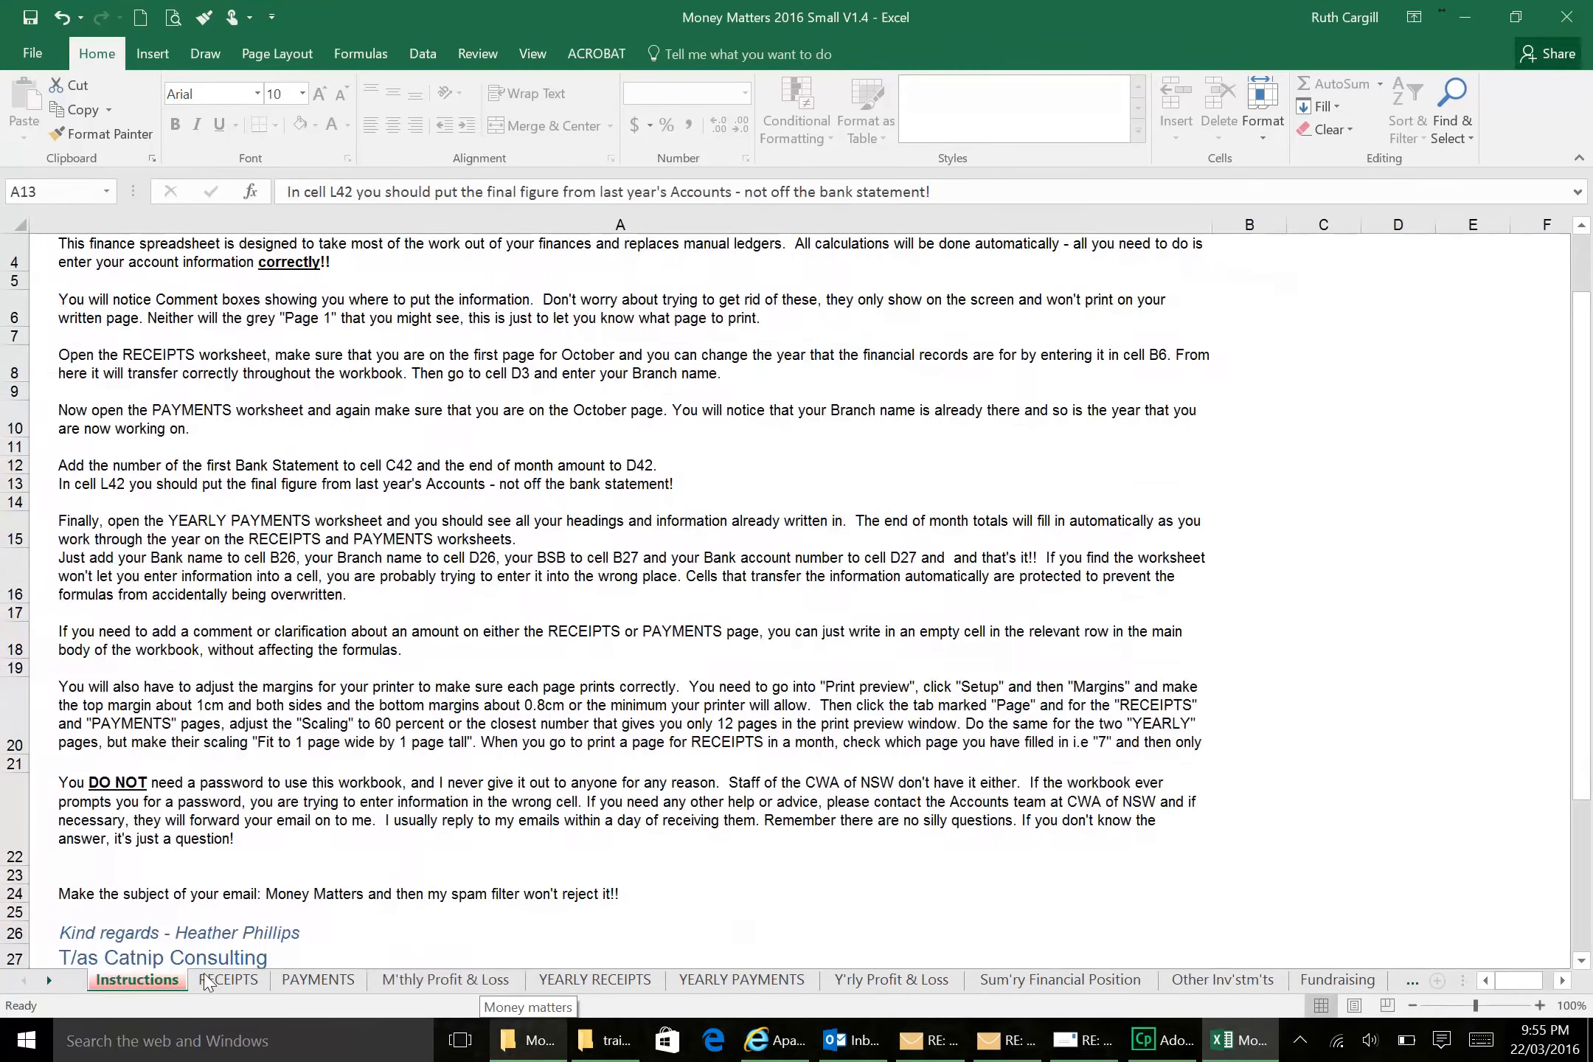
click(233, 981)
click(321, 981)
click(428, 981)
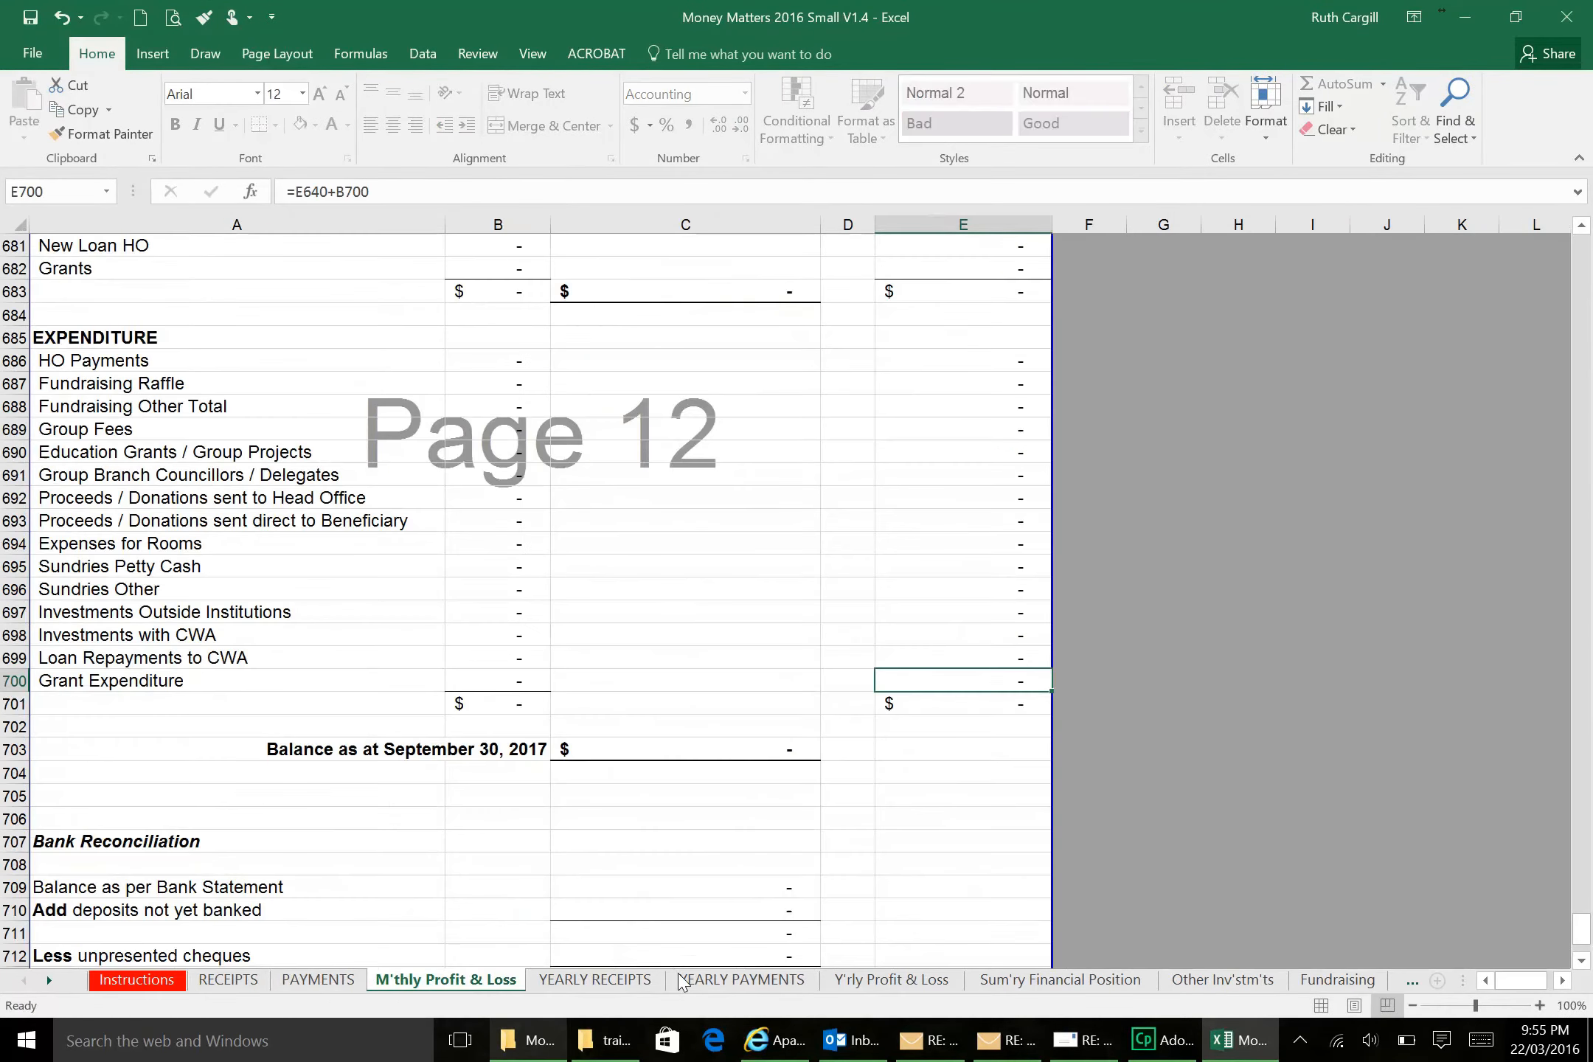
click(605, 982)
click(747, 981)
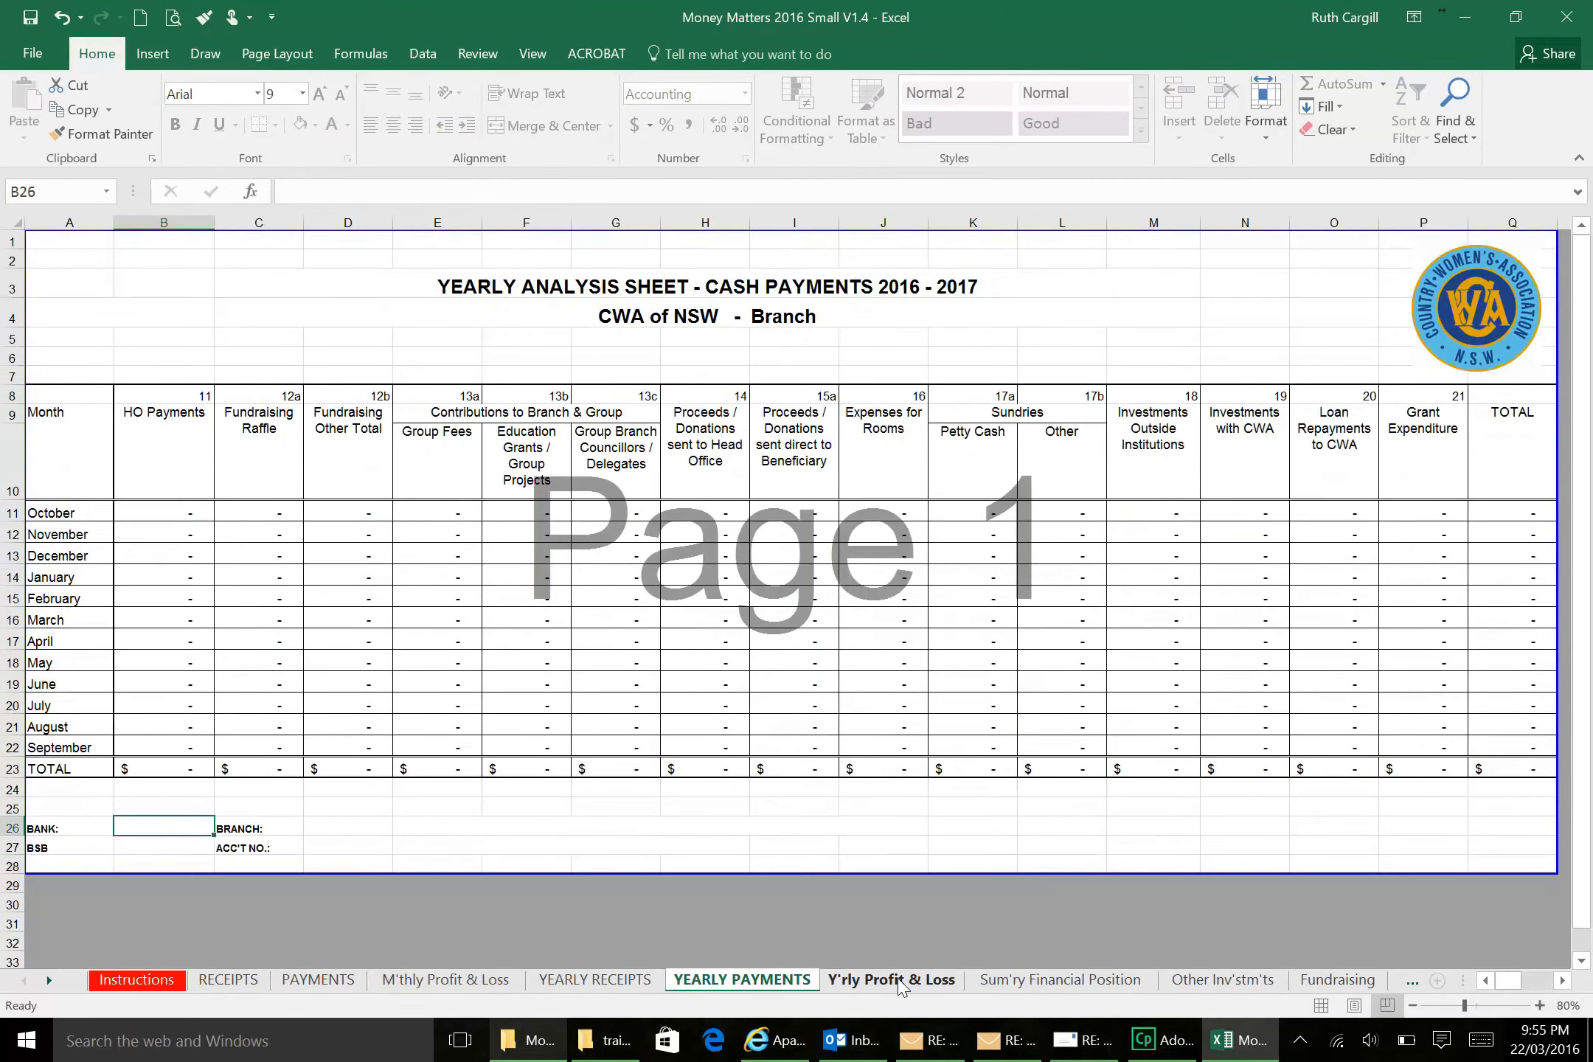
click(897, 981)
click(1092, 981)
click(1203, 982)
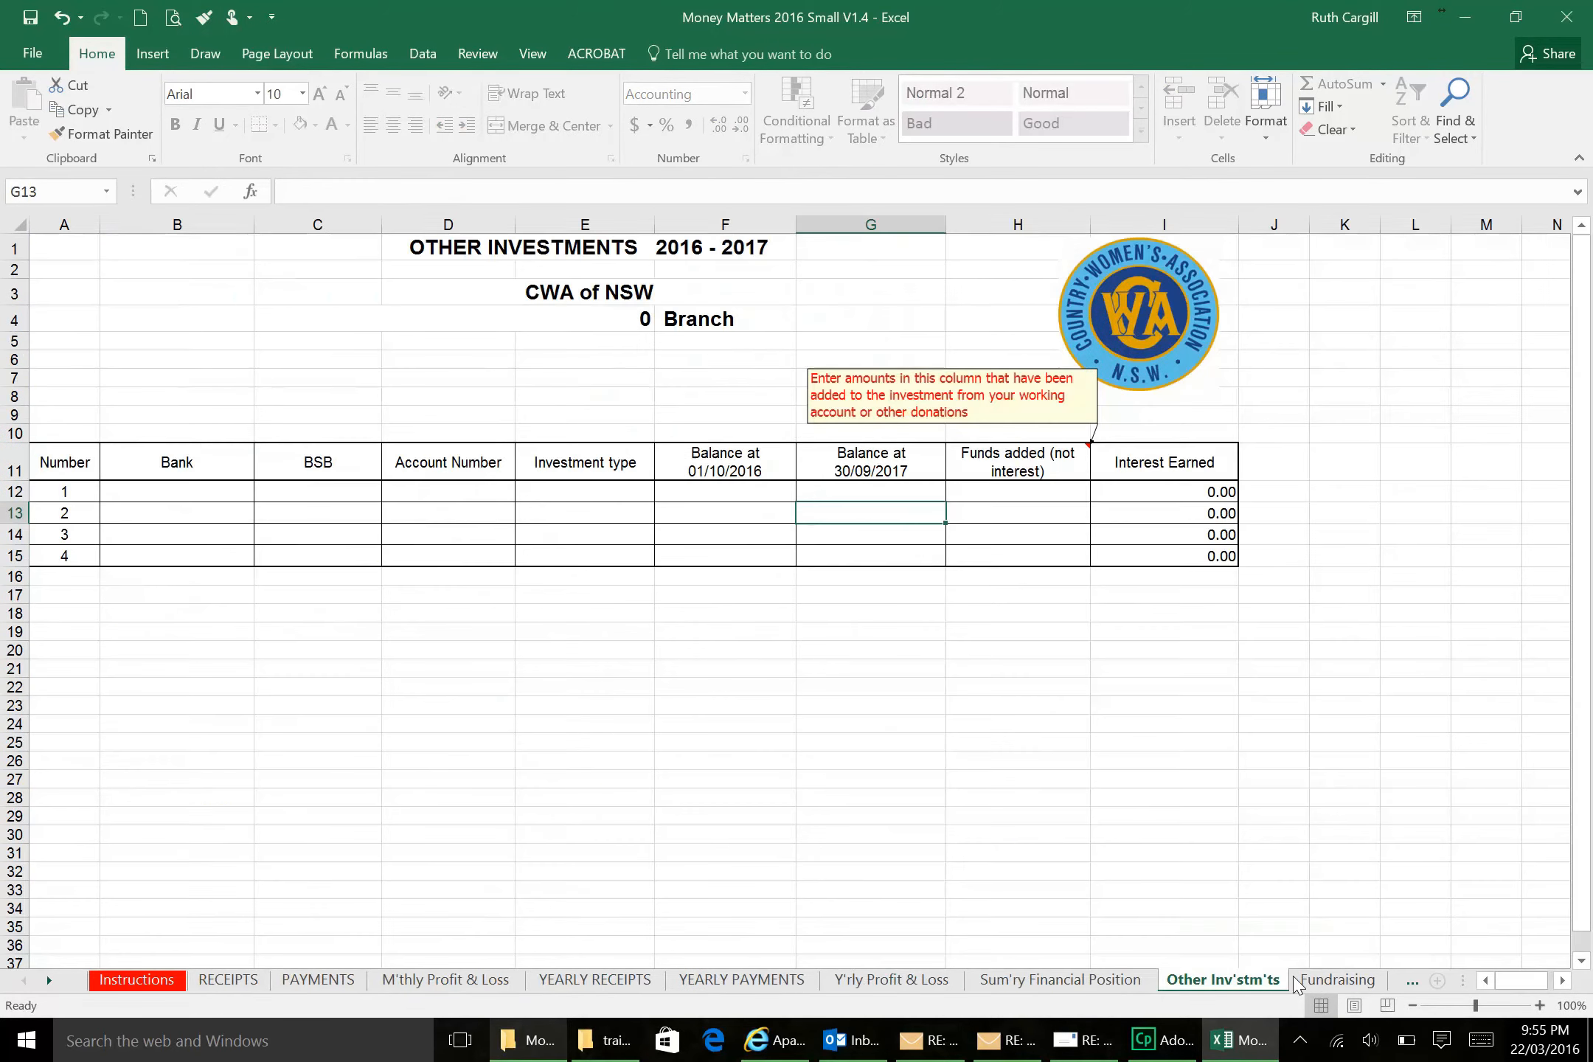
click(1322, 983)
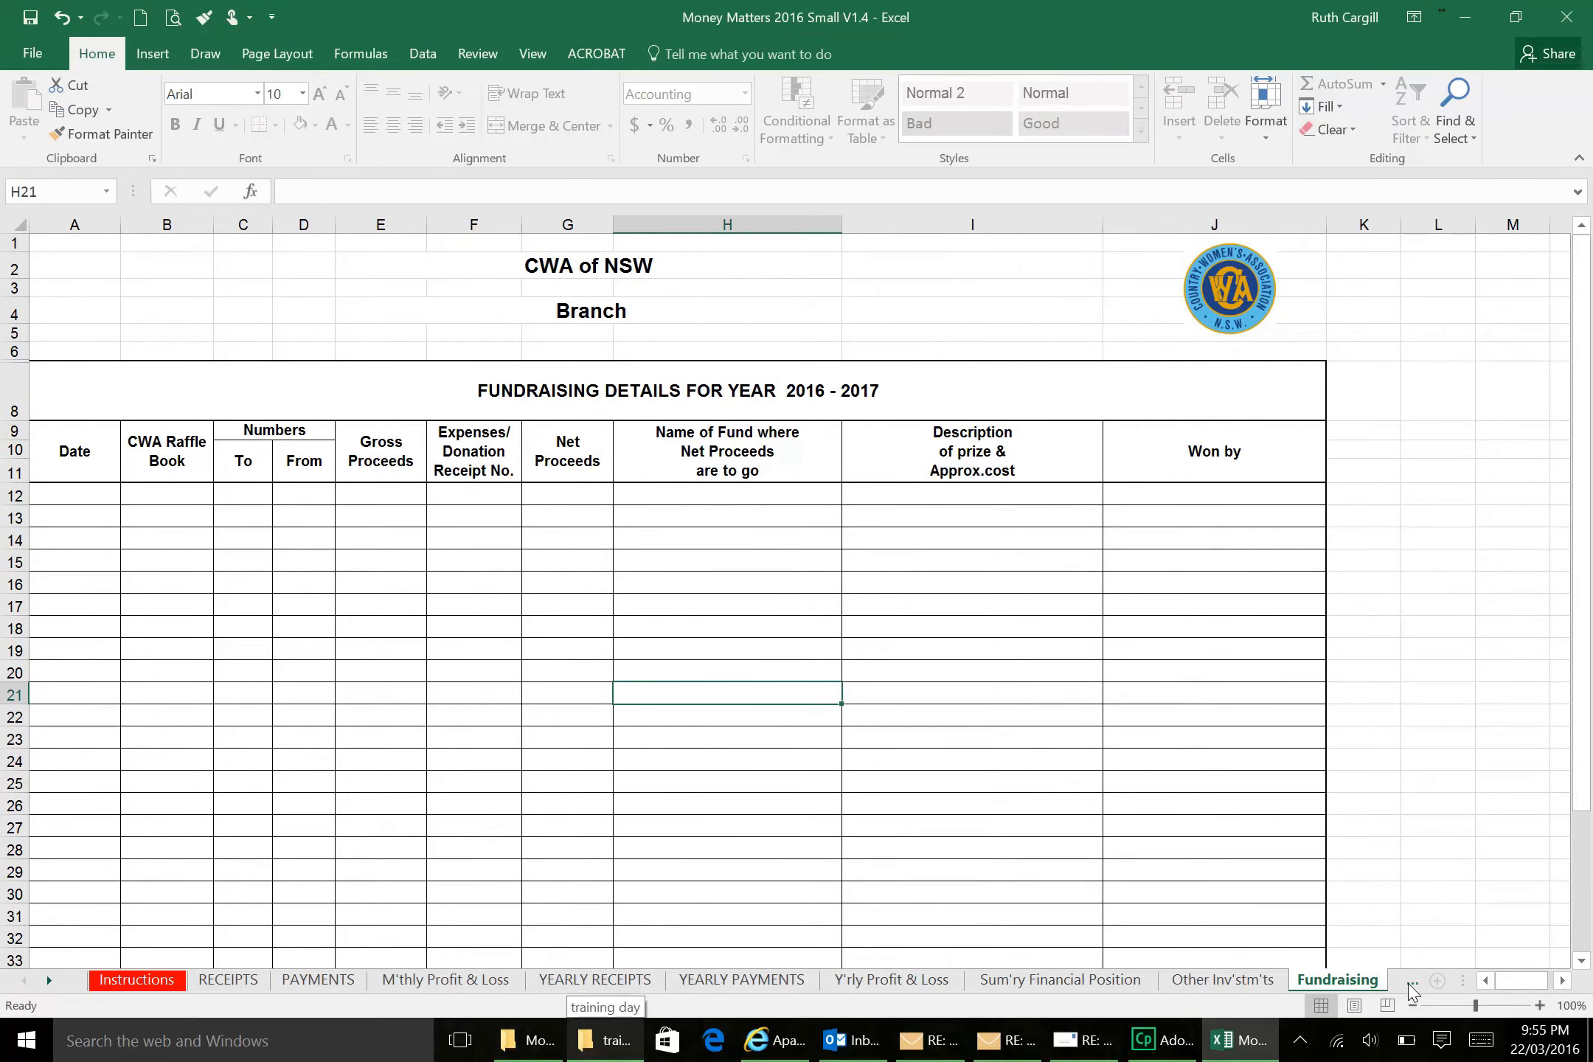
Step: Bring the remaining sheets into view and look at Annual Declaration and Audit Program
click(49, 981)
click(49, 982)
click(50, 981)
click(50, 981)
click(50, 982)
click(49, 981)
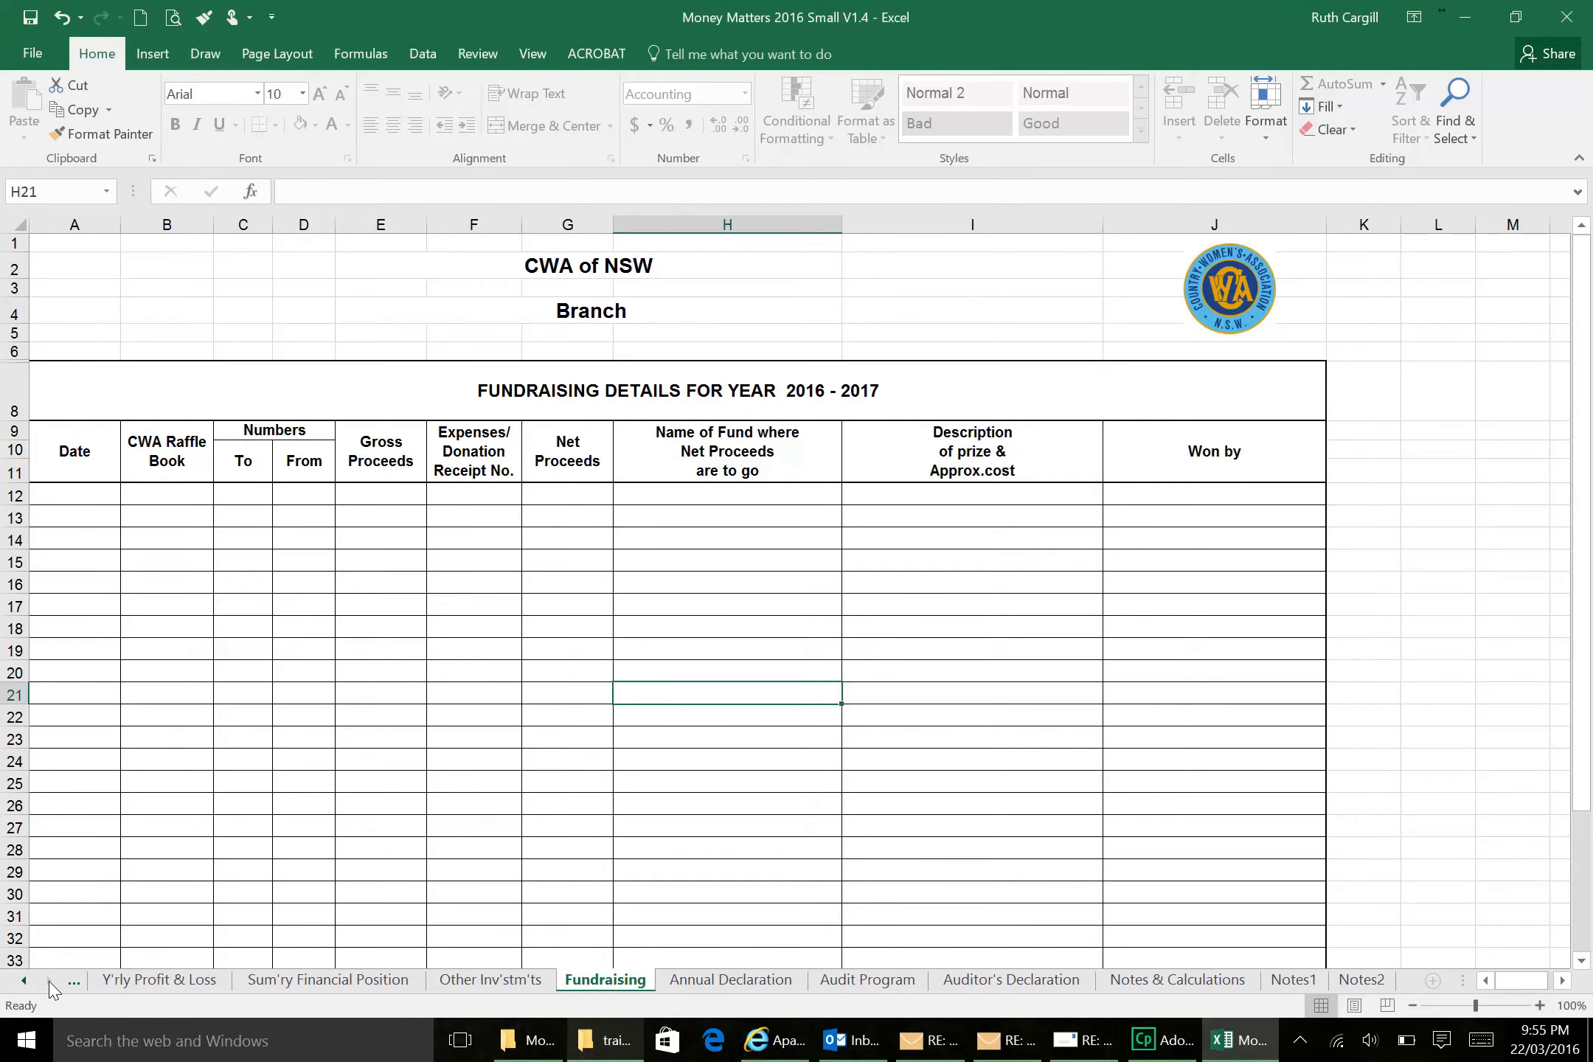
click(730, 980)
click(868, 980)
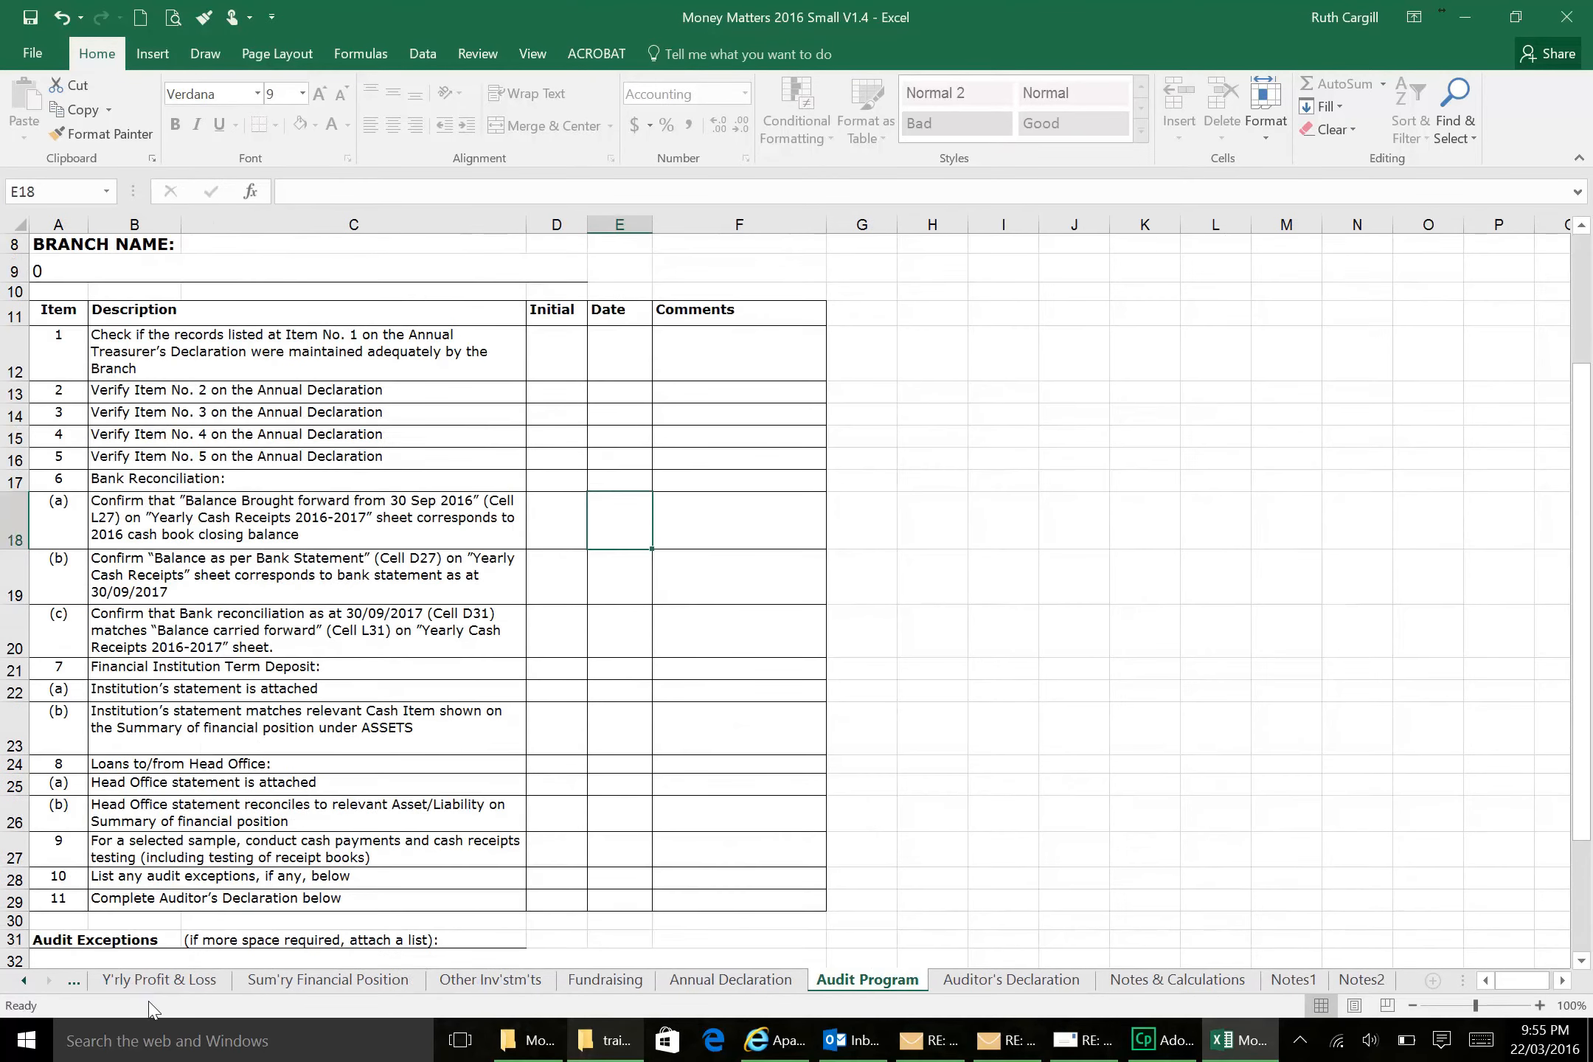
Step: Go back through the sheets to Instructions and read it from its beginning
click(121, 982)
click(74, 983)
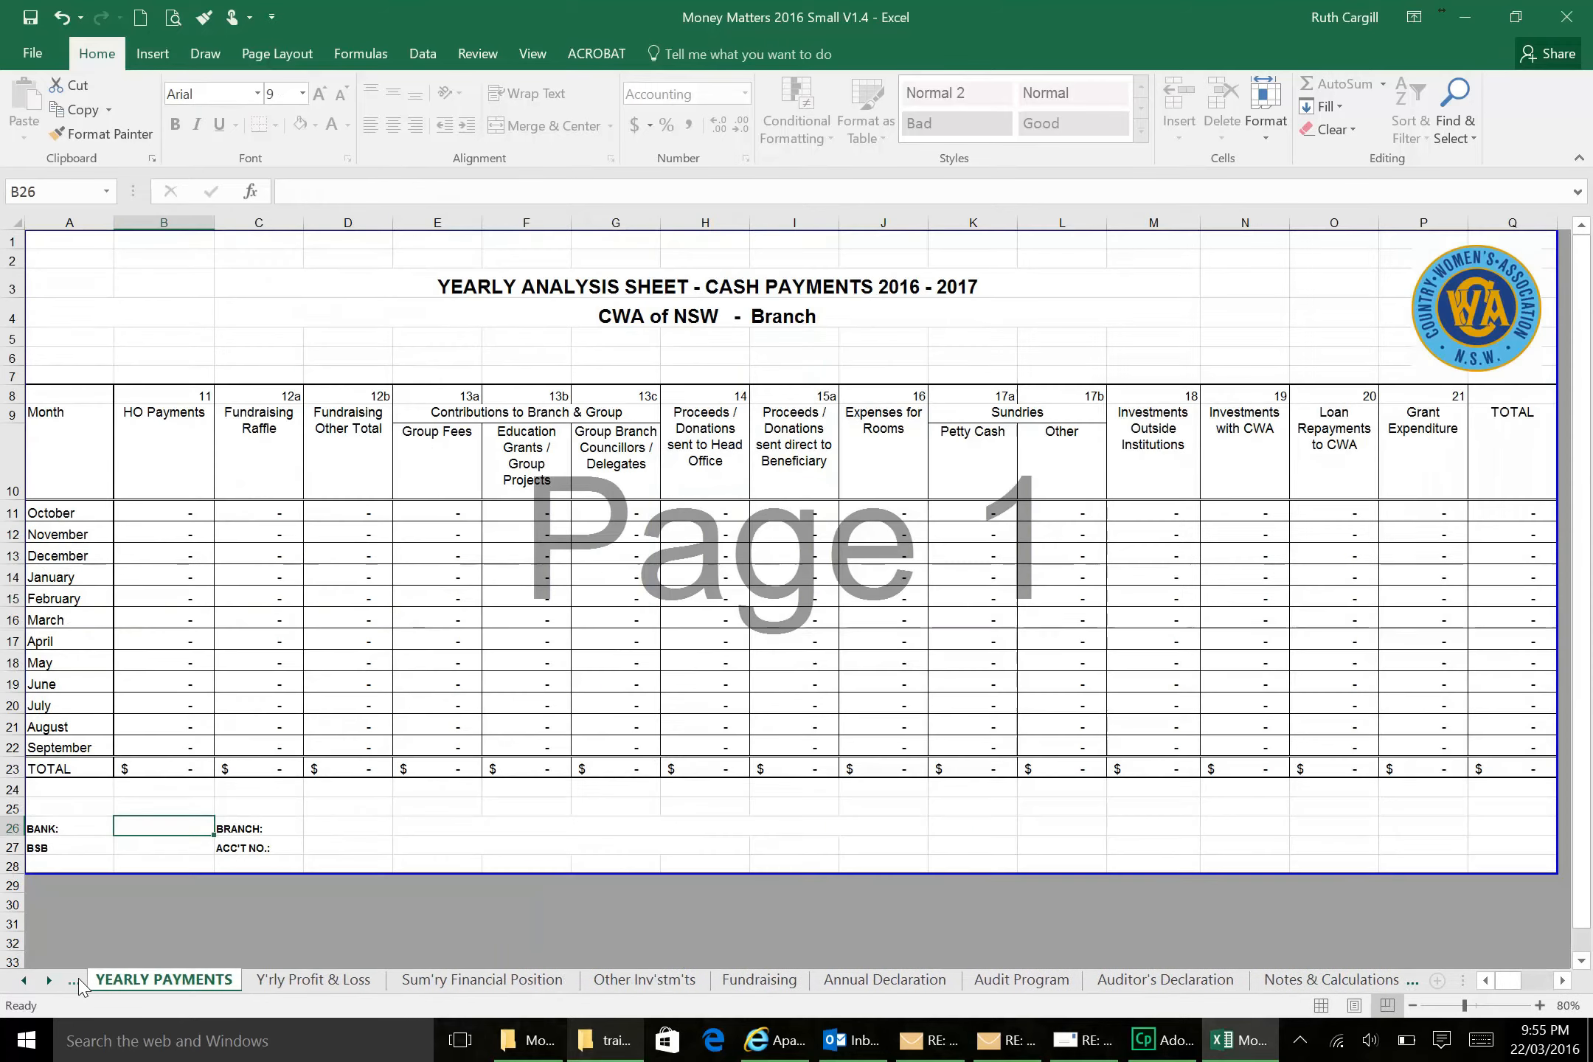
click(74, 983)
click(74, 982)
click(74, 983)
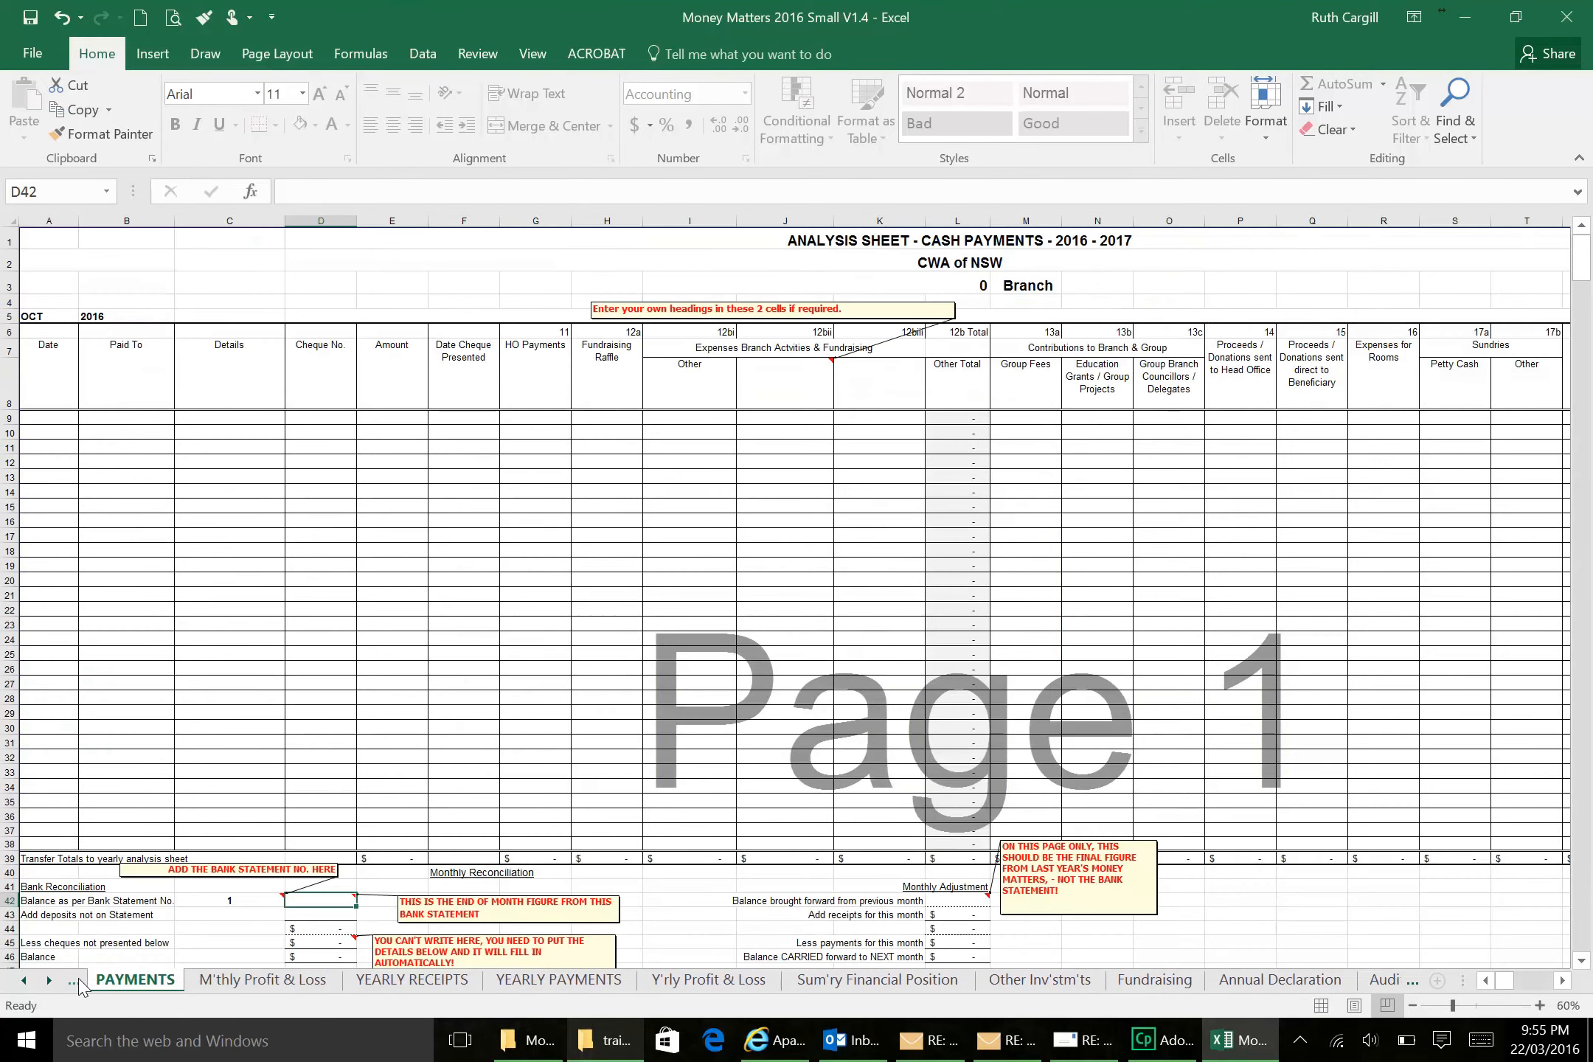
click(74, 983)
click(73, 984)
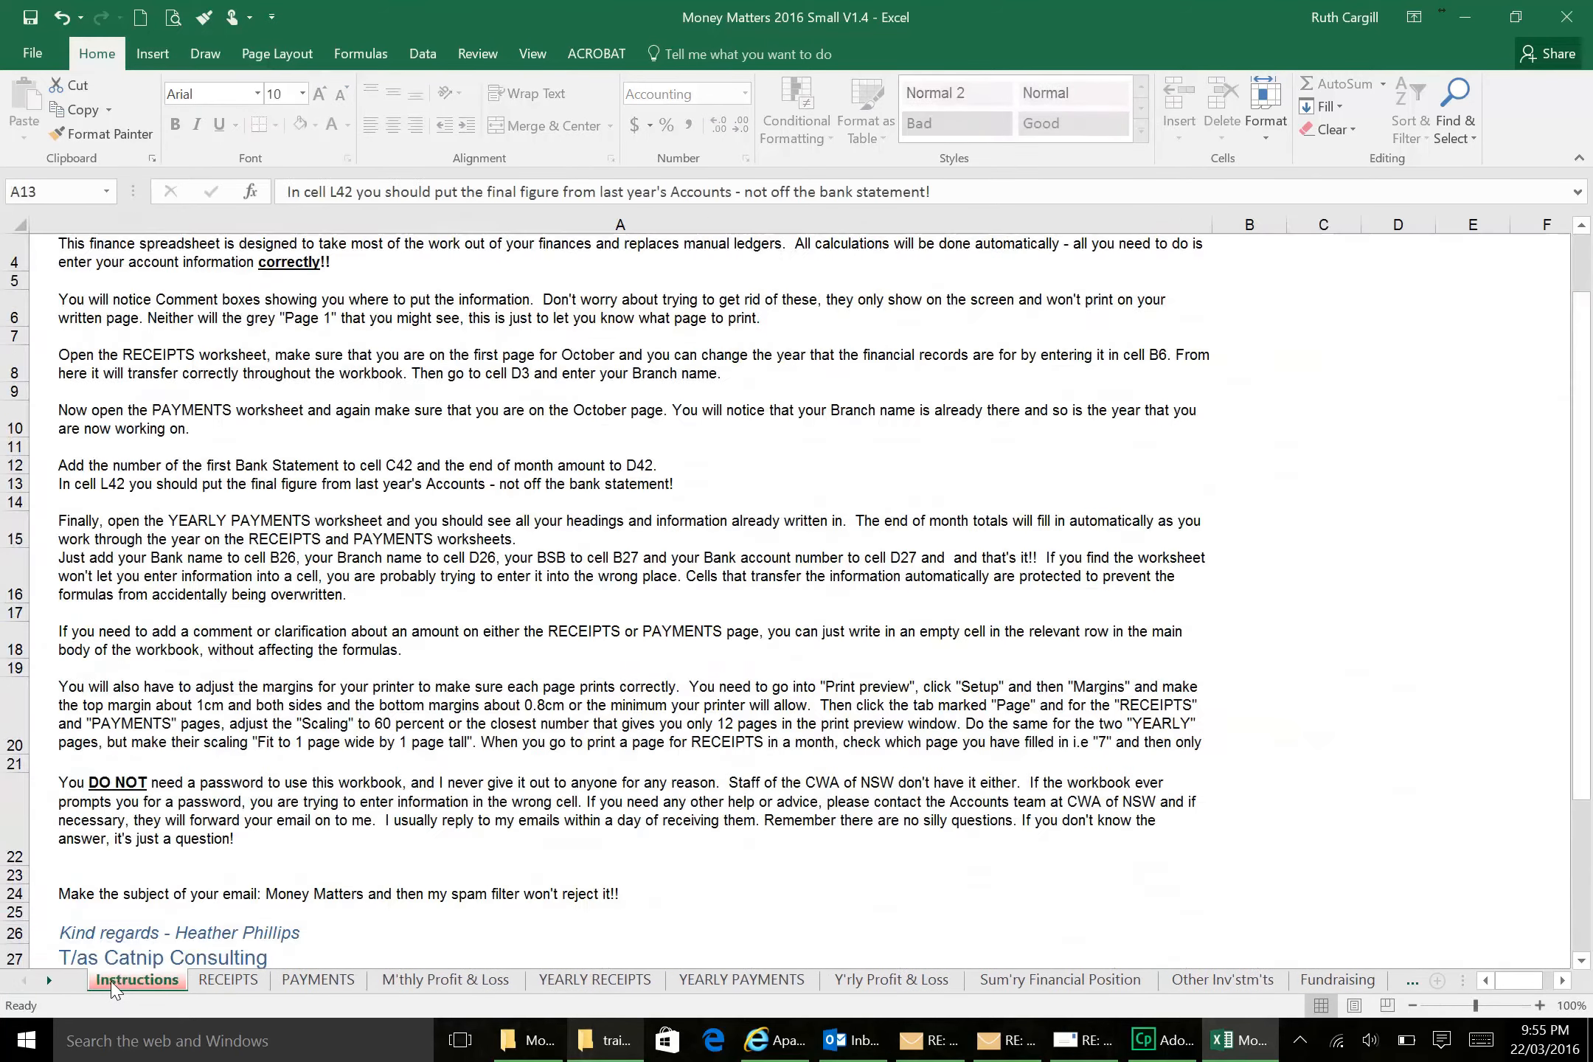
scroll(443, 561, up, 1)
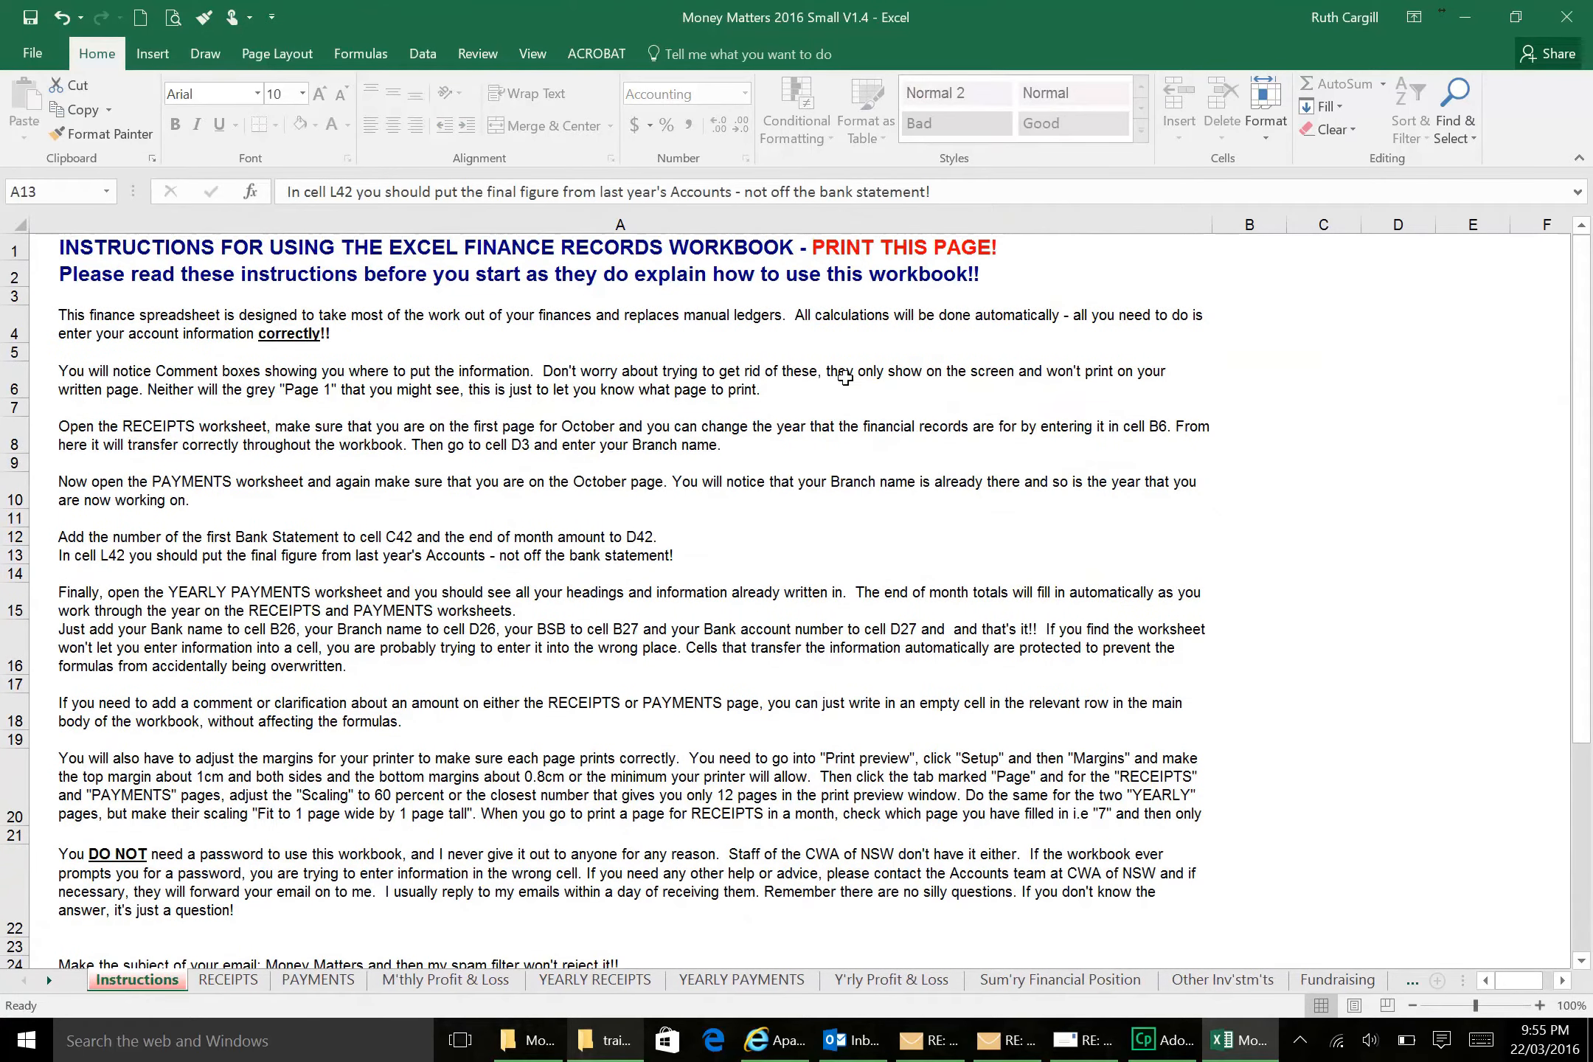
Step: On the RECEIPTS sheet, enter the branch name Upper Back Creek in cell D3
click(231, 981)
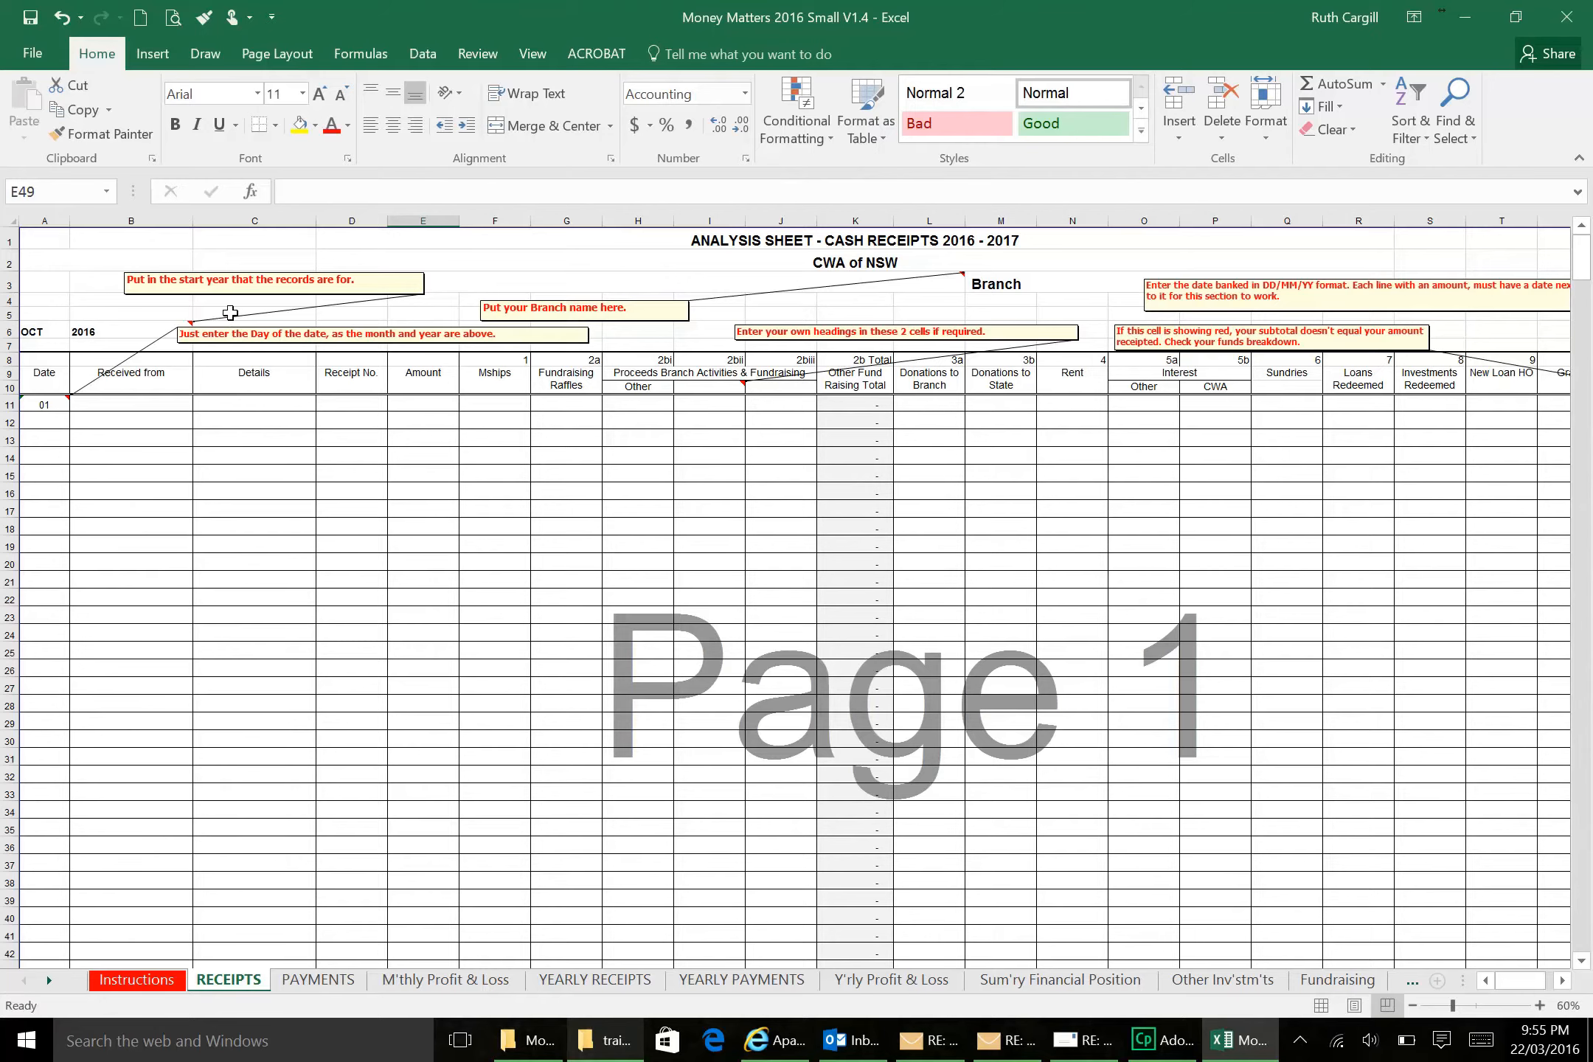
click(946, 284)
text(U)
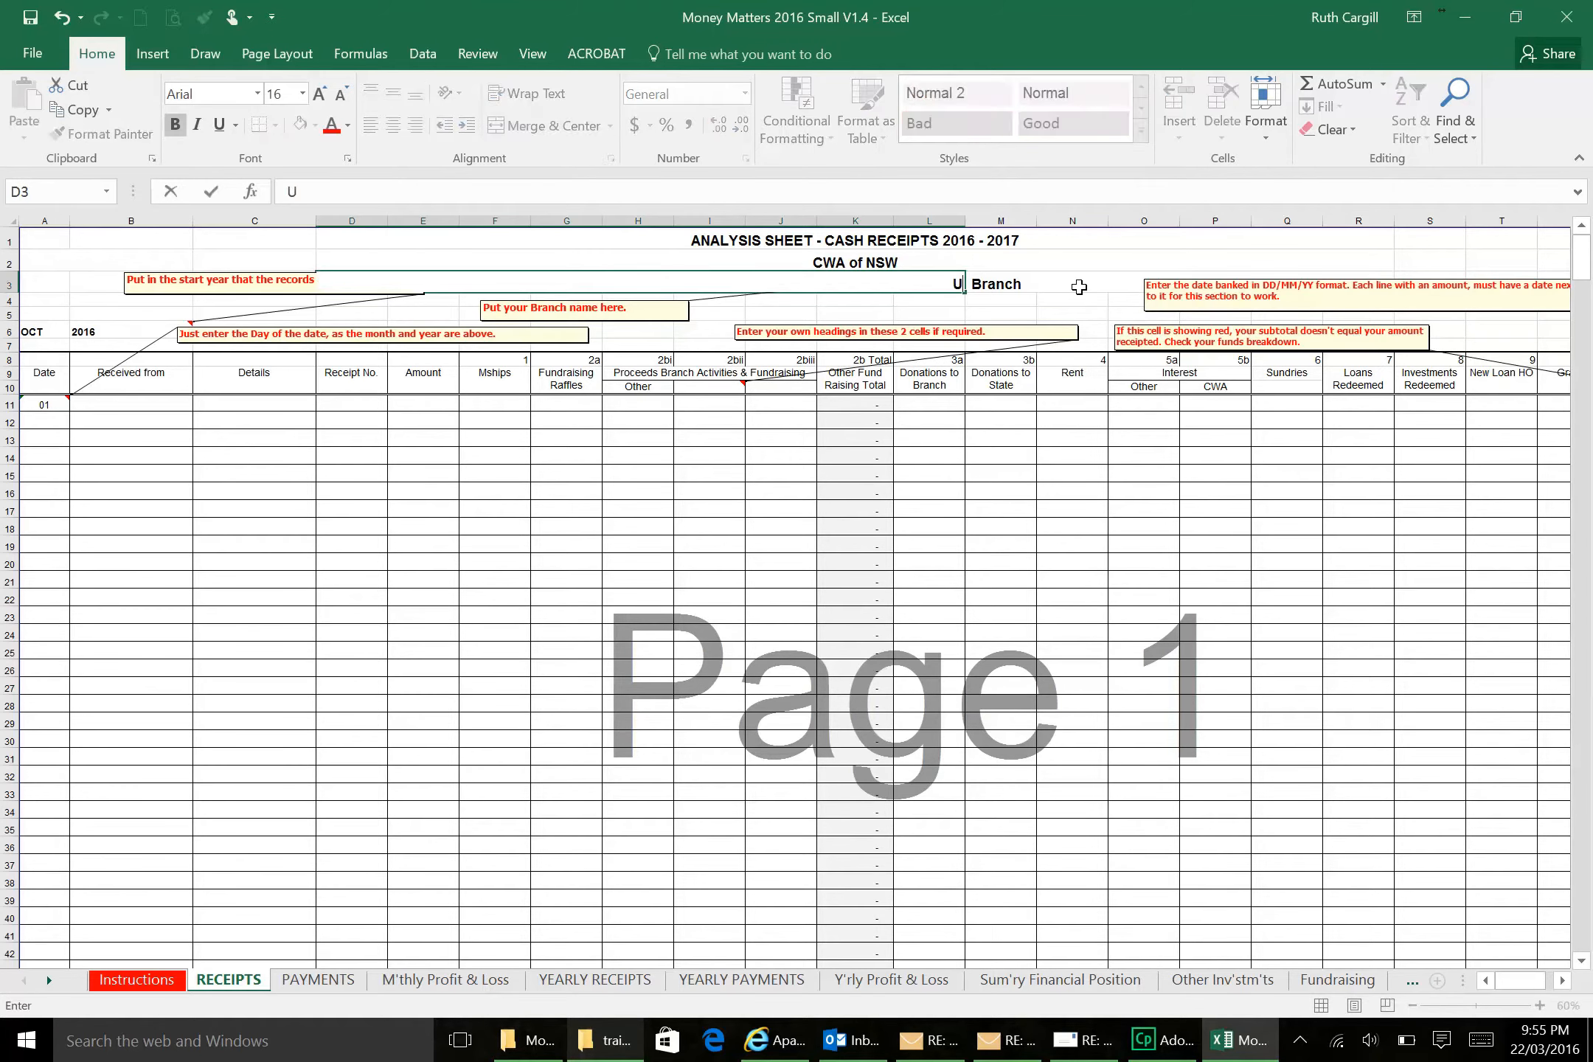
text(pper Back Creek)
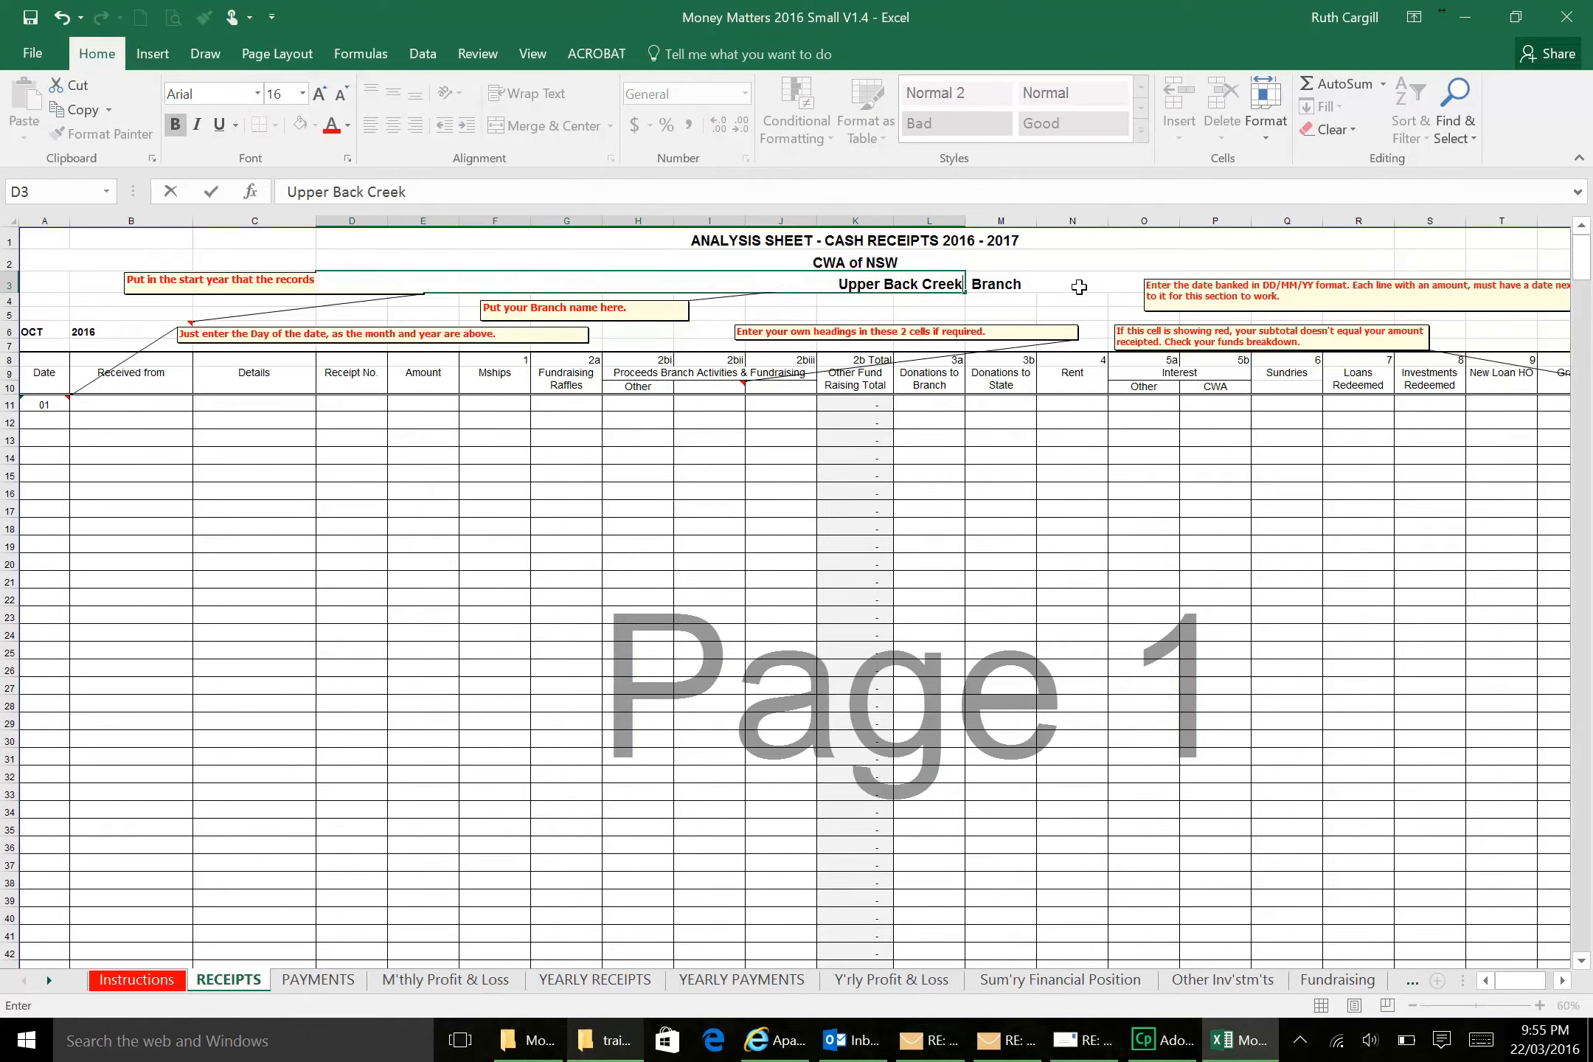
key(Return)
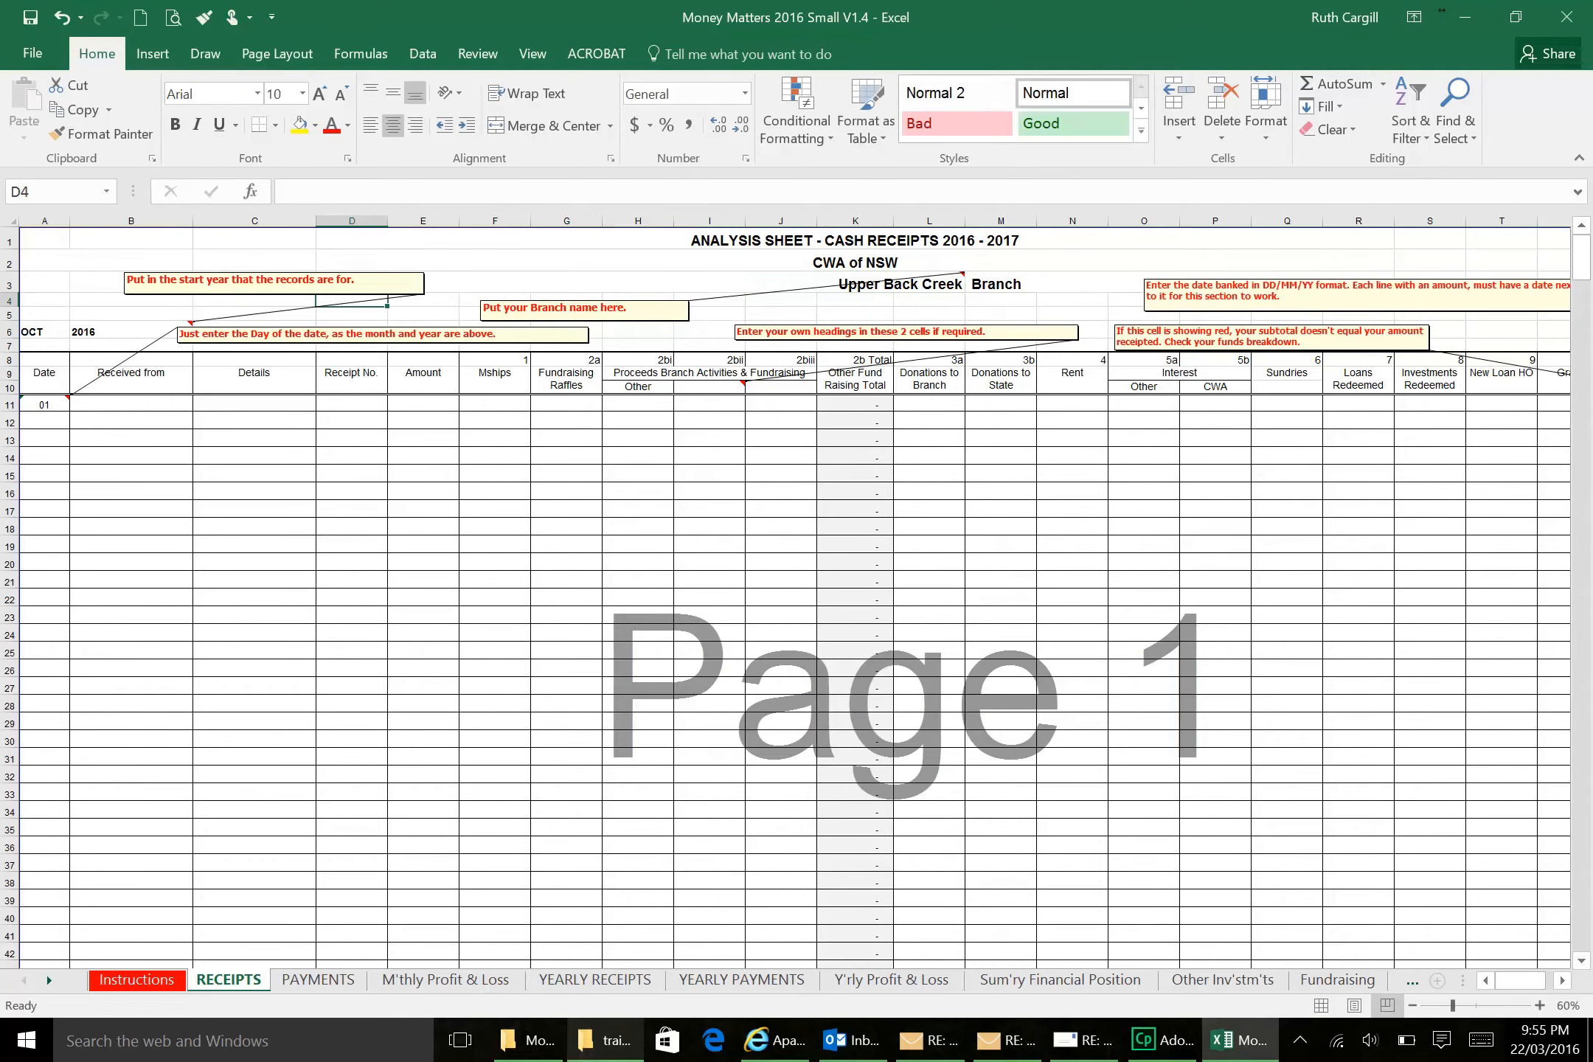
Step: Set the start year in cell B6 to 2015 and check the year and branch name cells
click(109, 333)
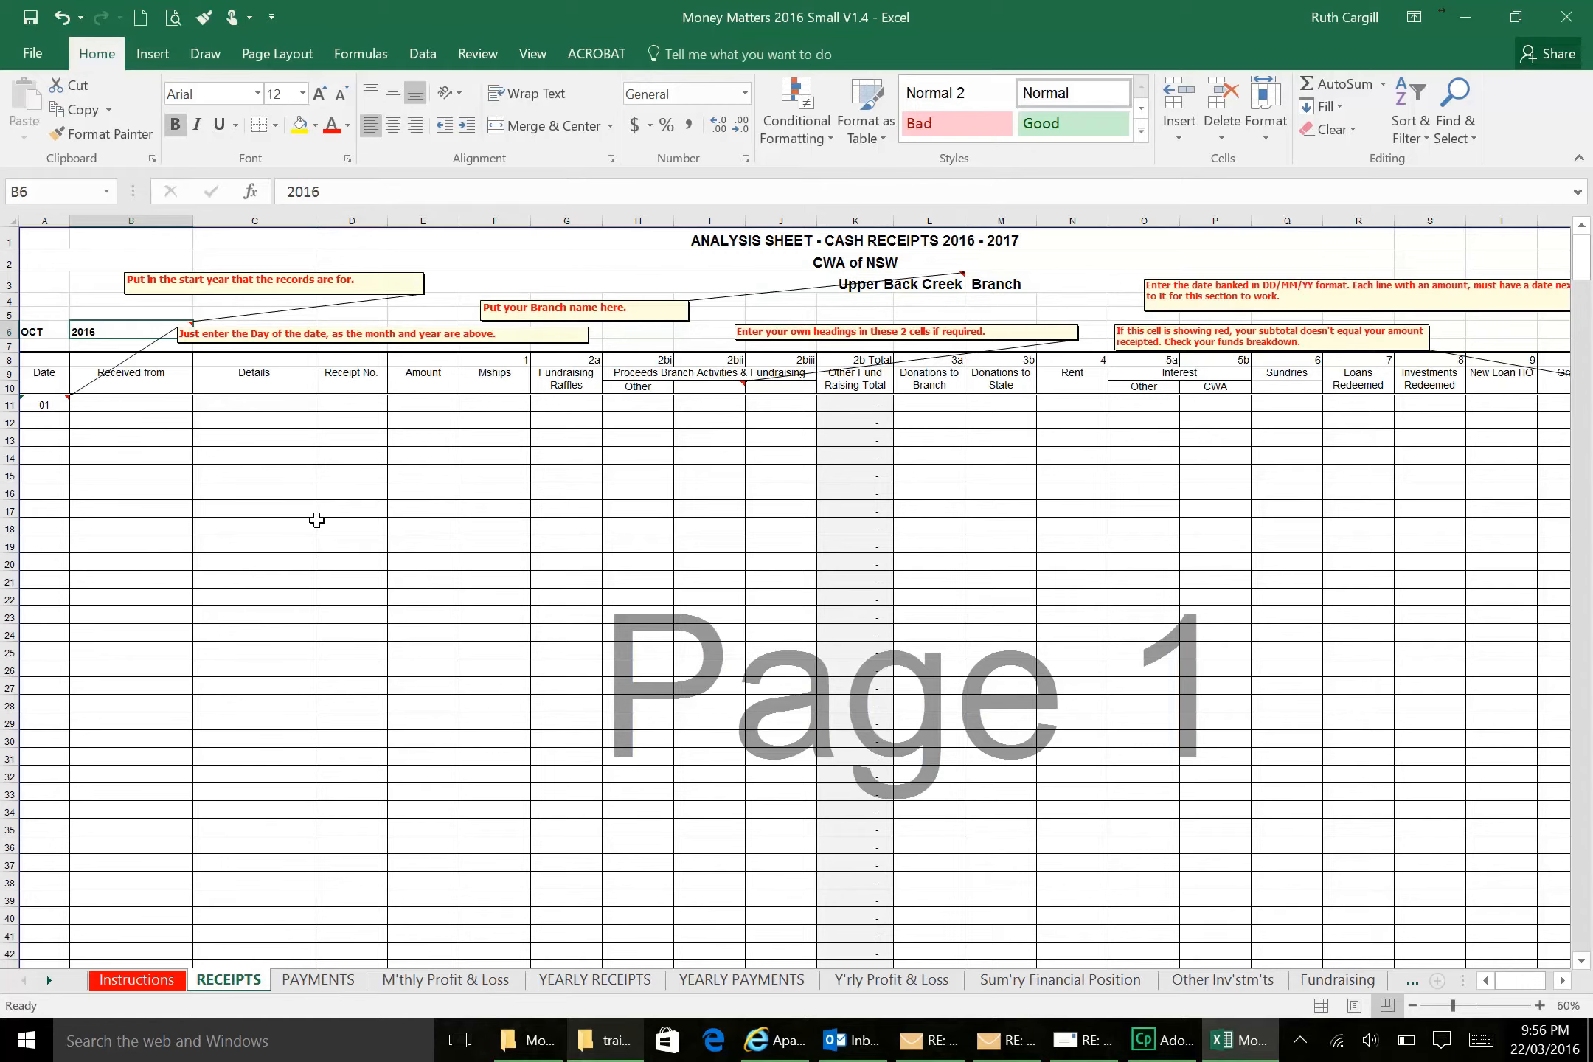
text(20)
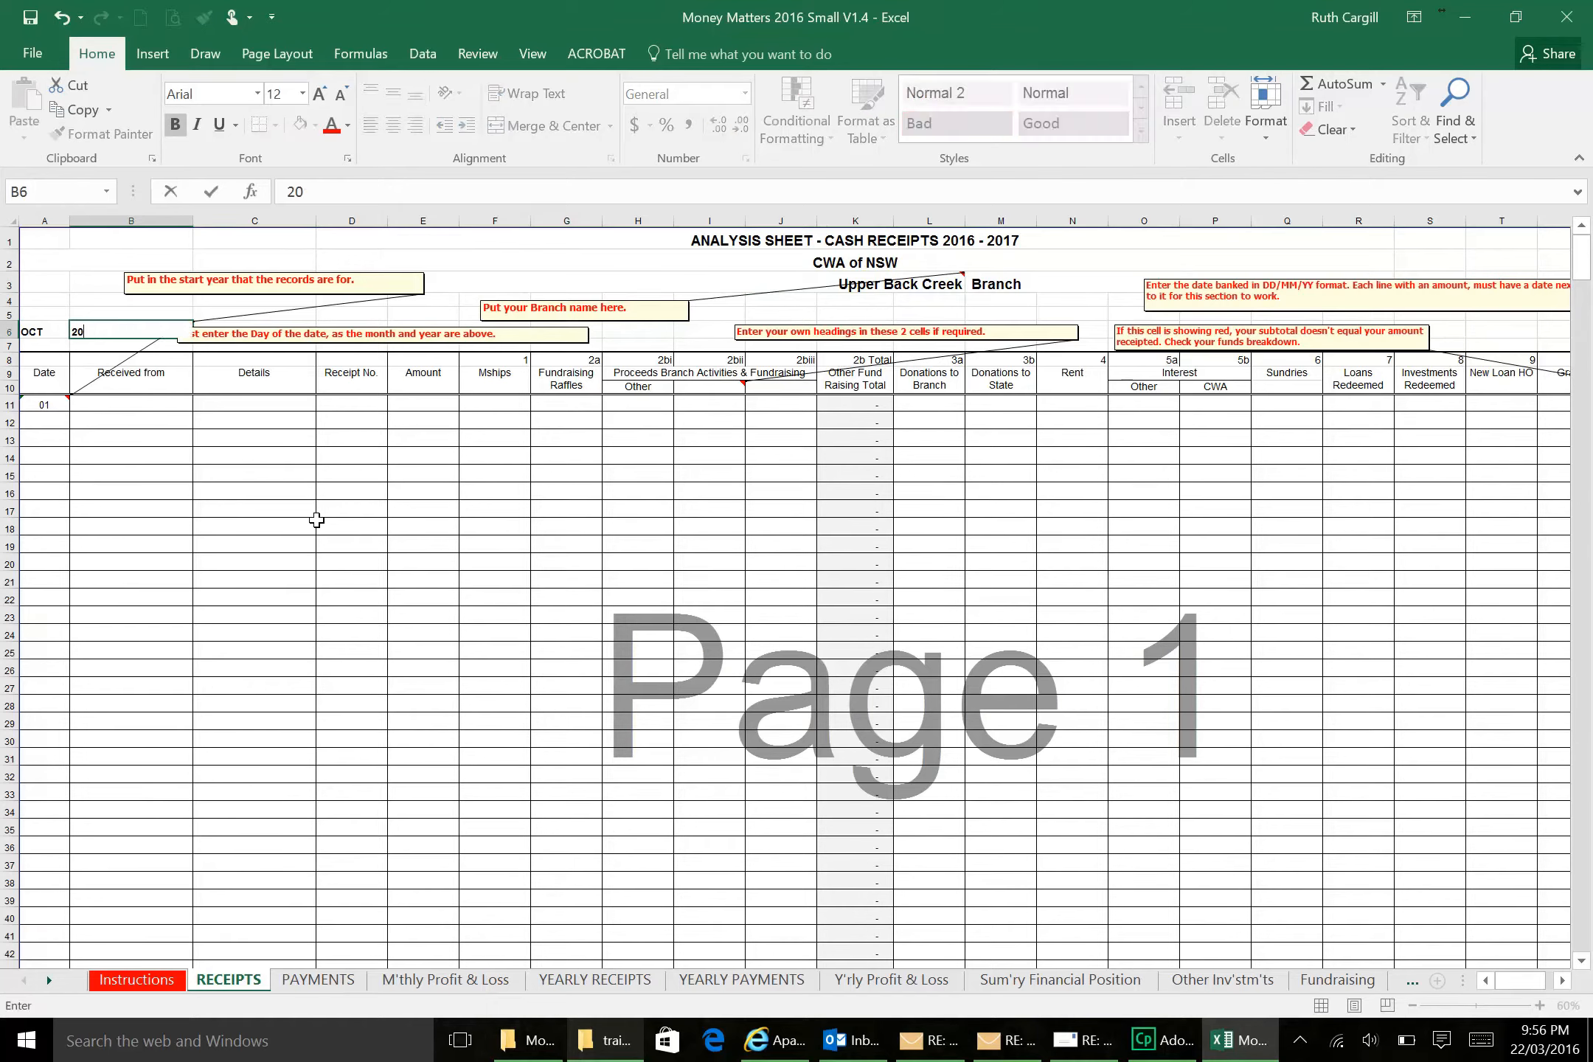
key(Return)
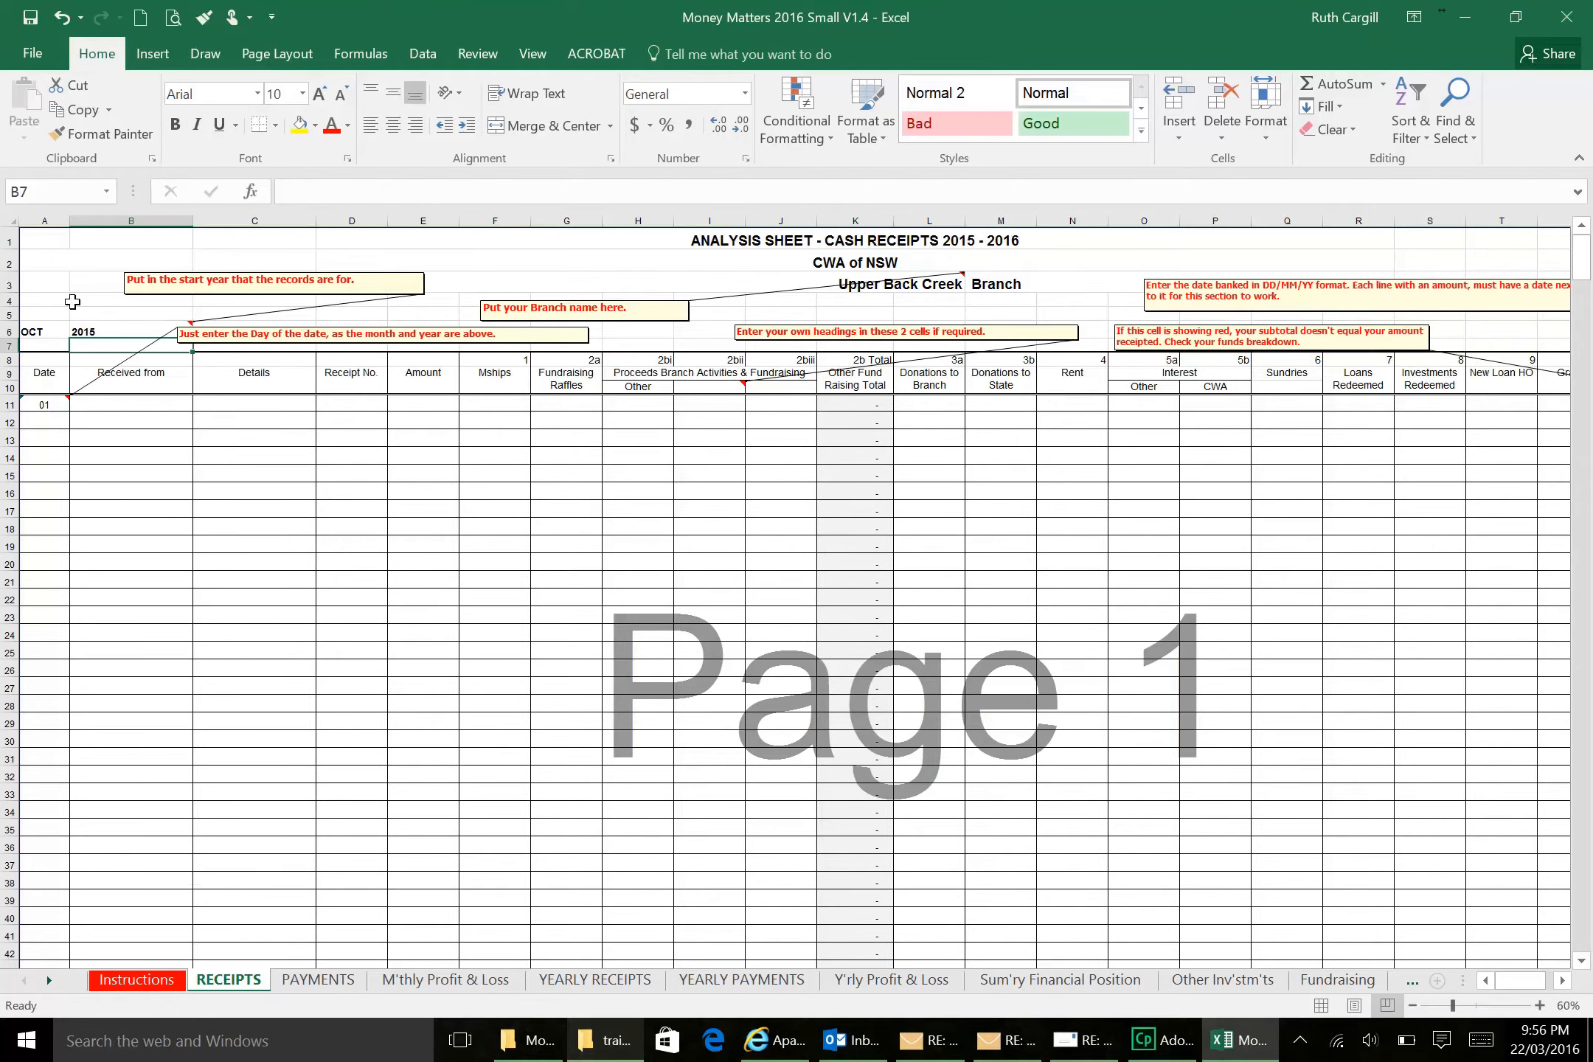
click(98, 328)
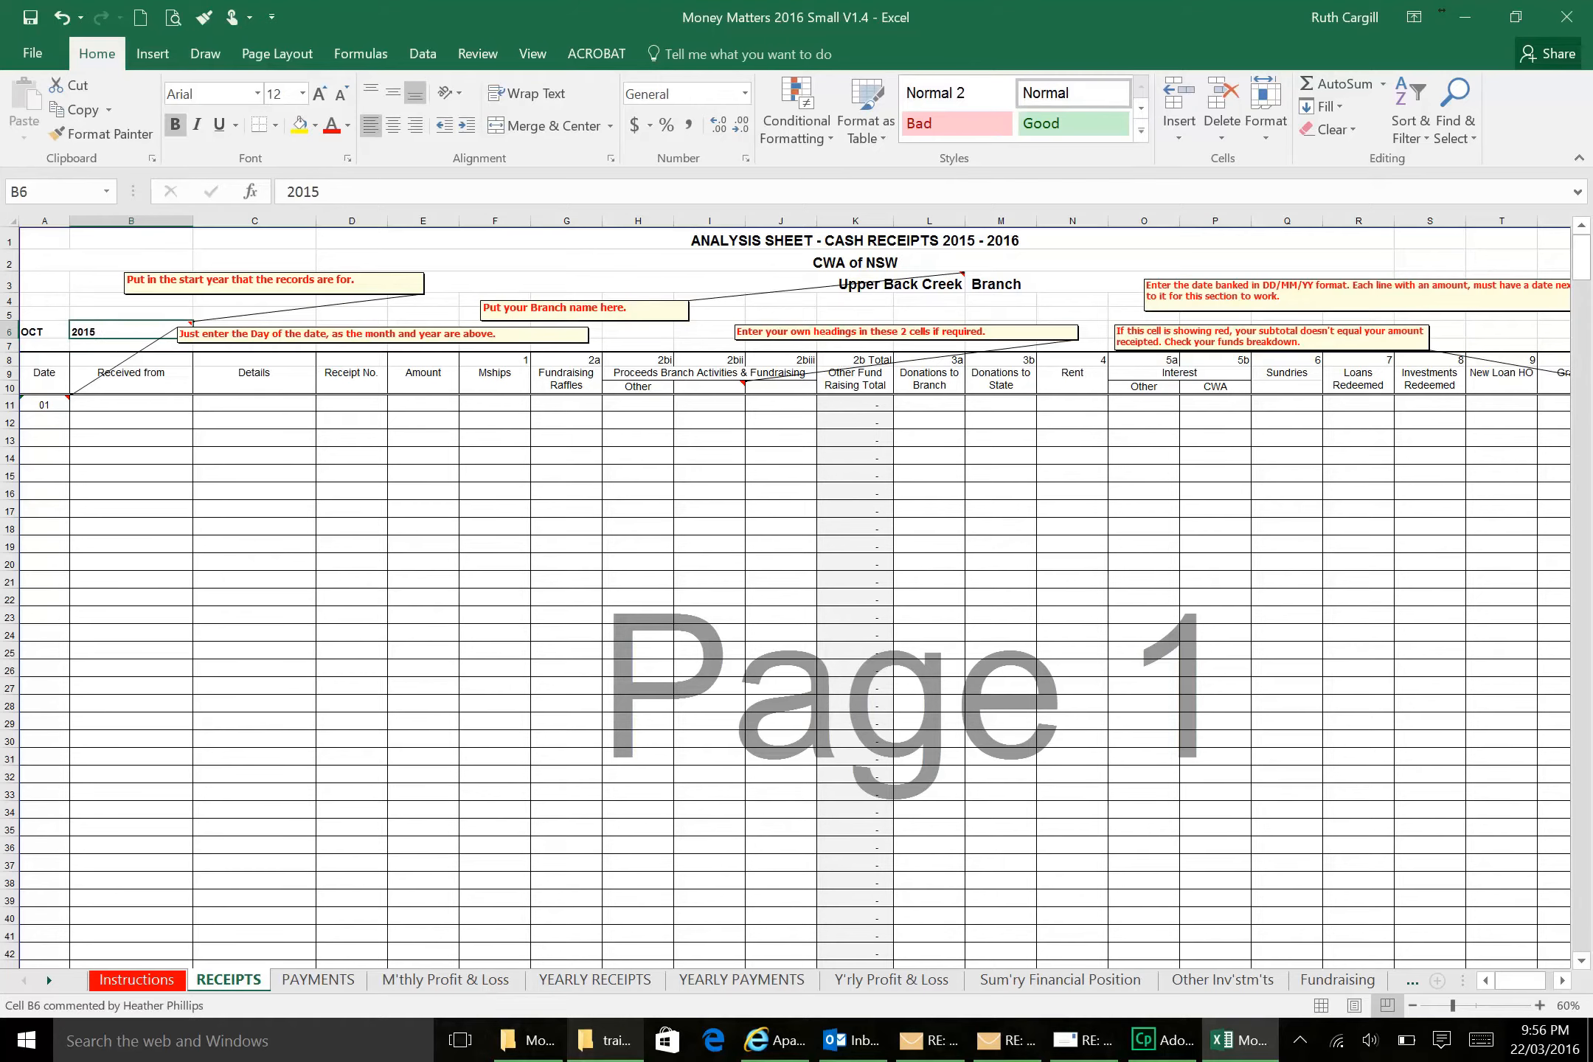
click(885, 296)
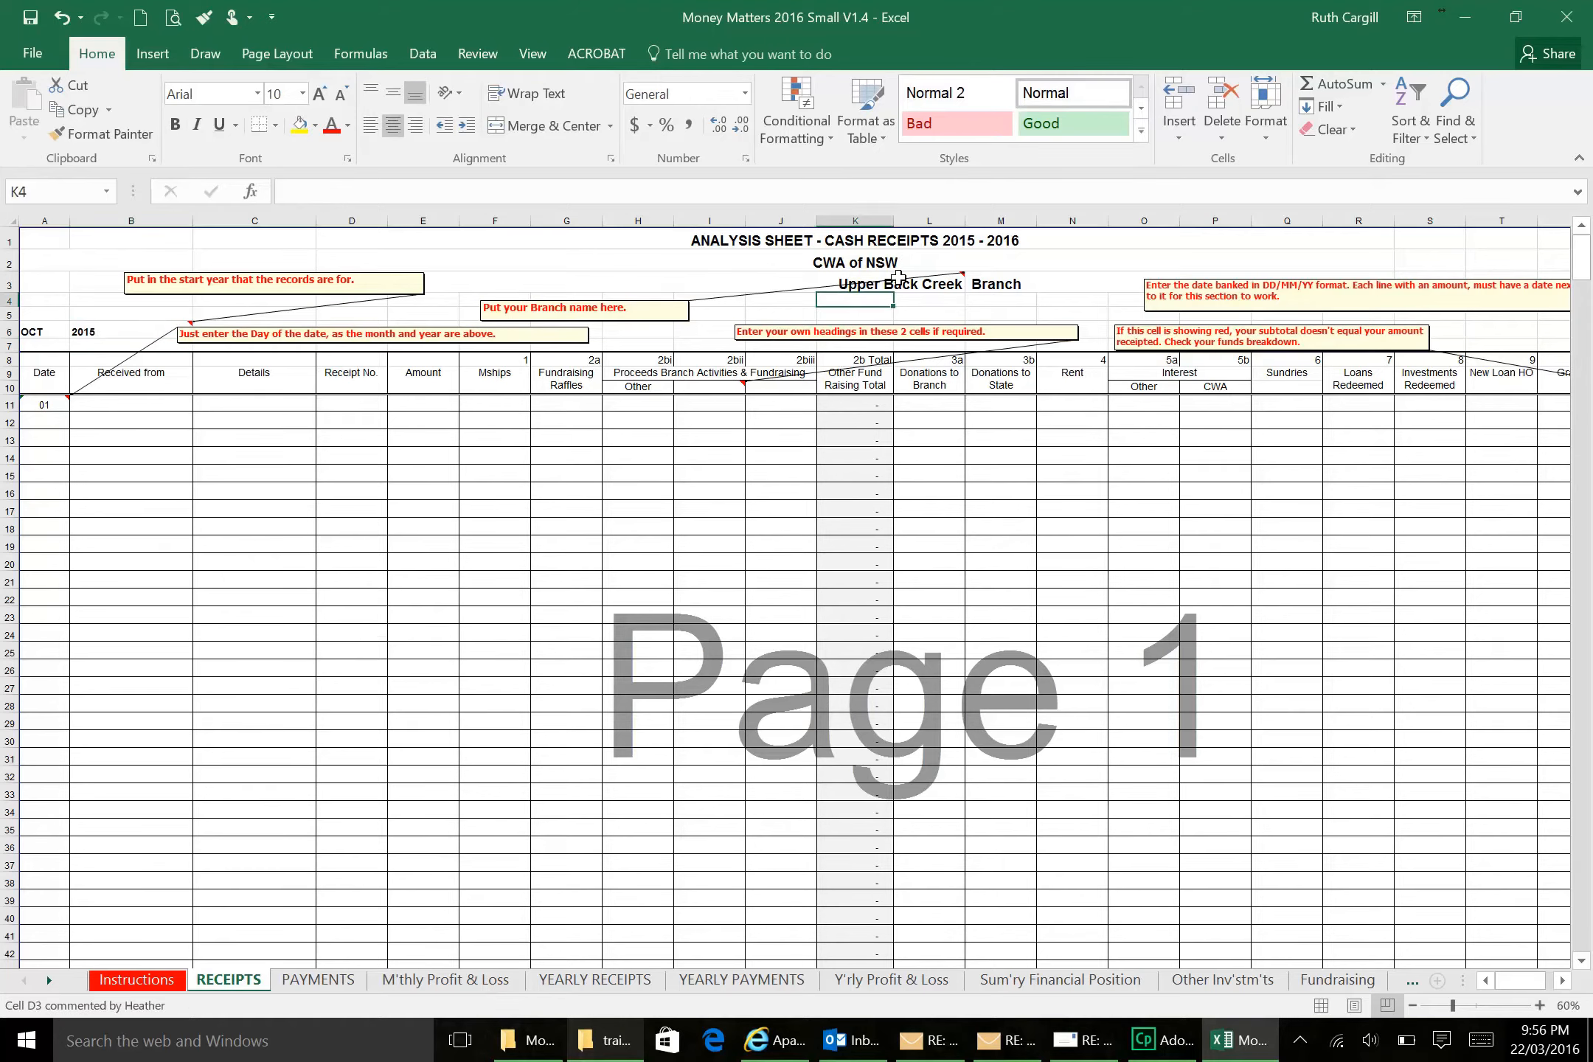
click(898, 279)
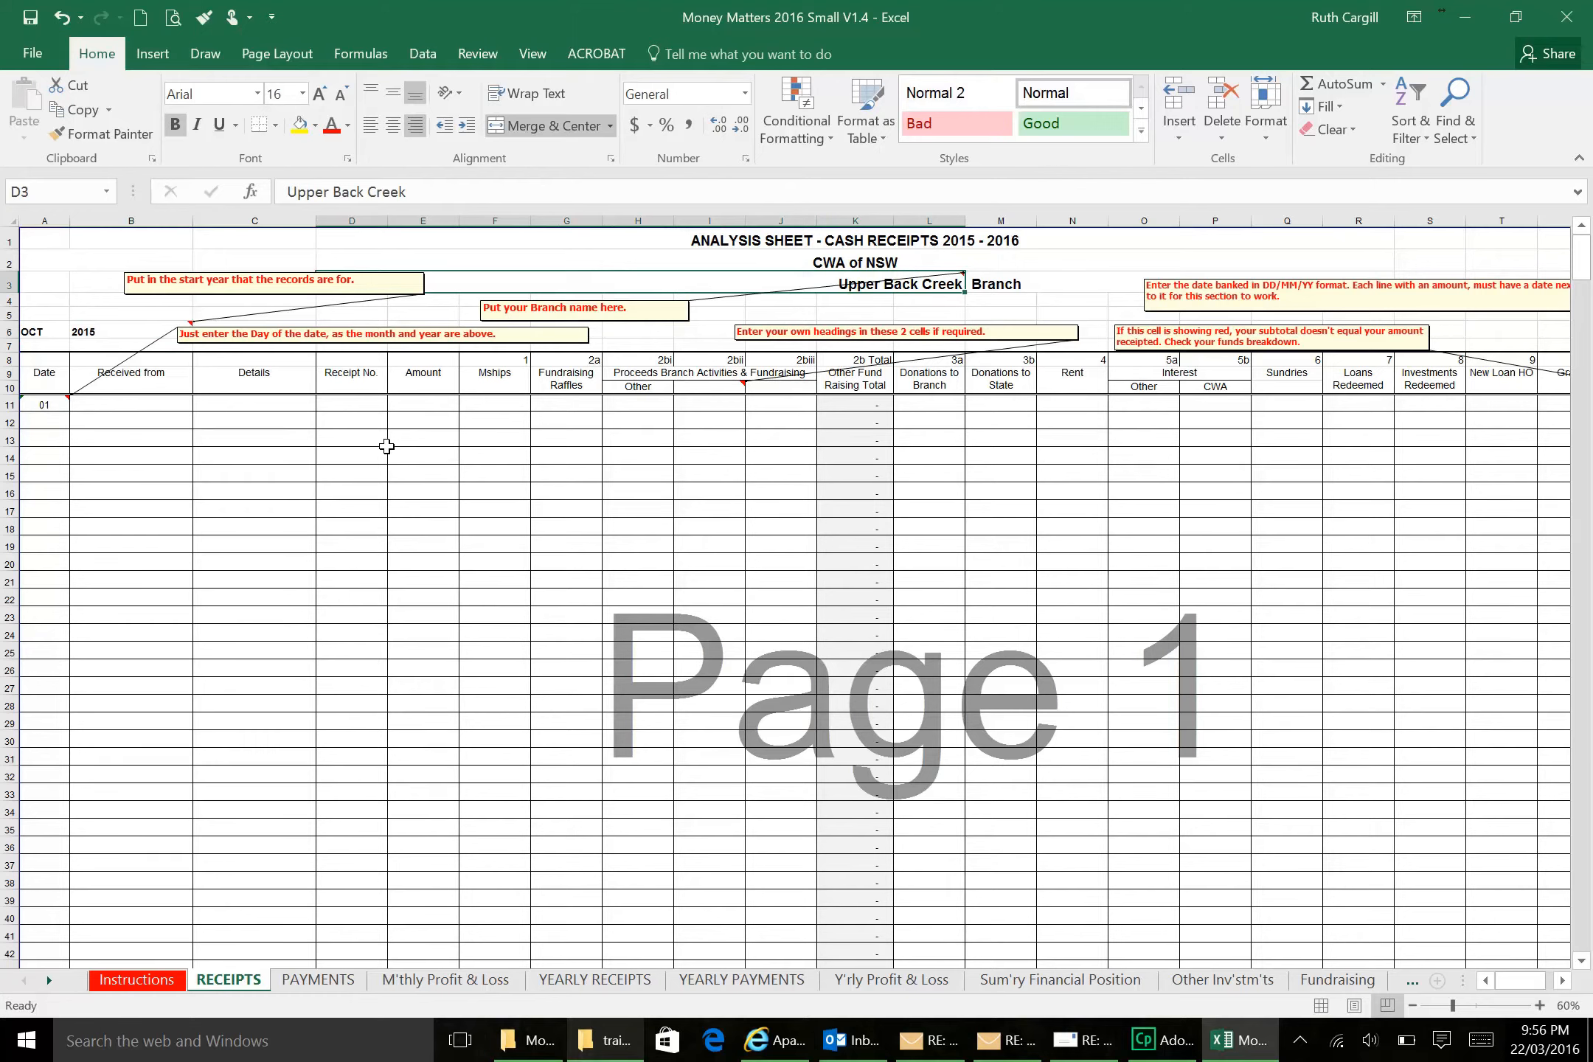
Step: Fill in row 11 with date 1, received from Commonwealth Bank, details Interset and receipt number 930847
click(42, 405)
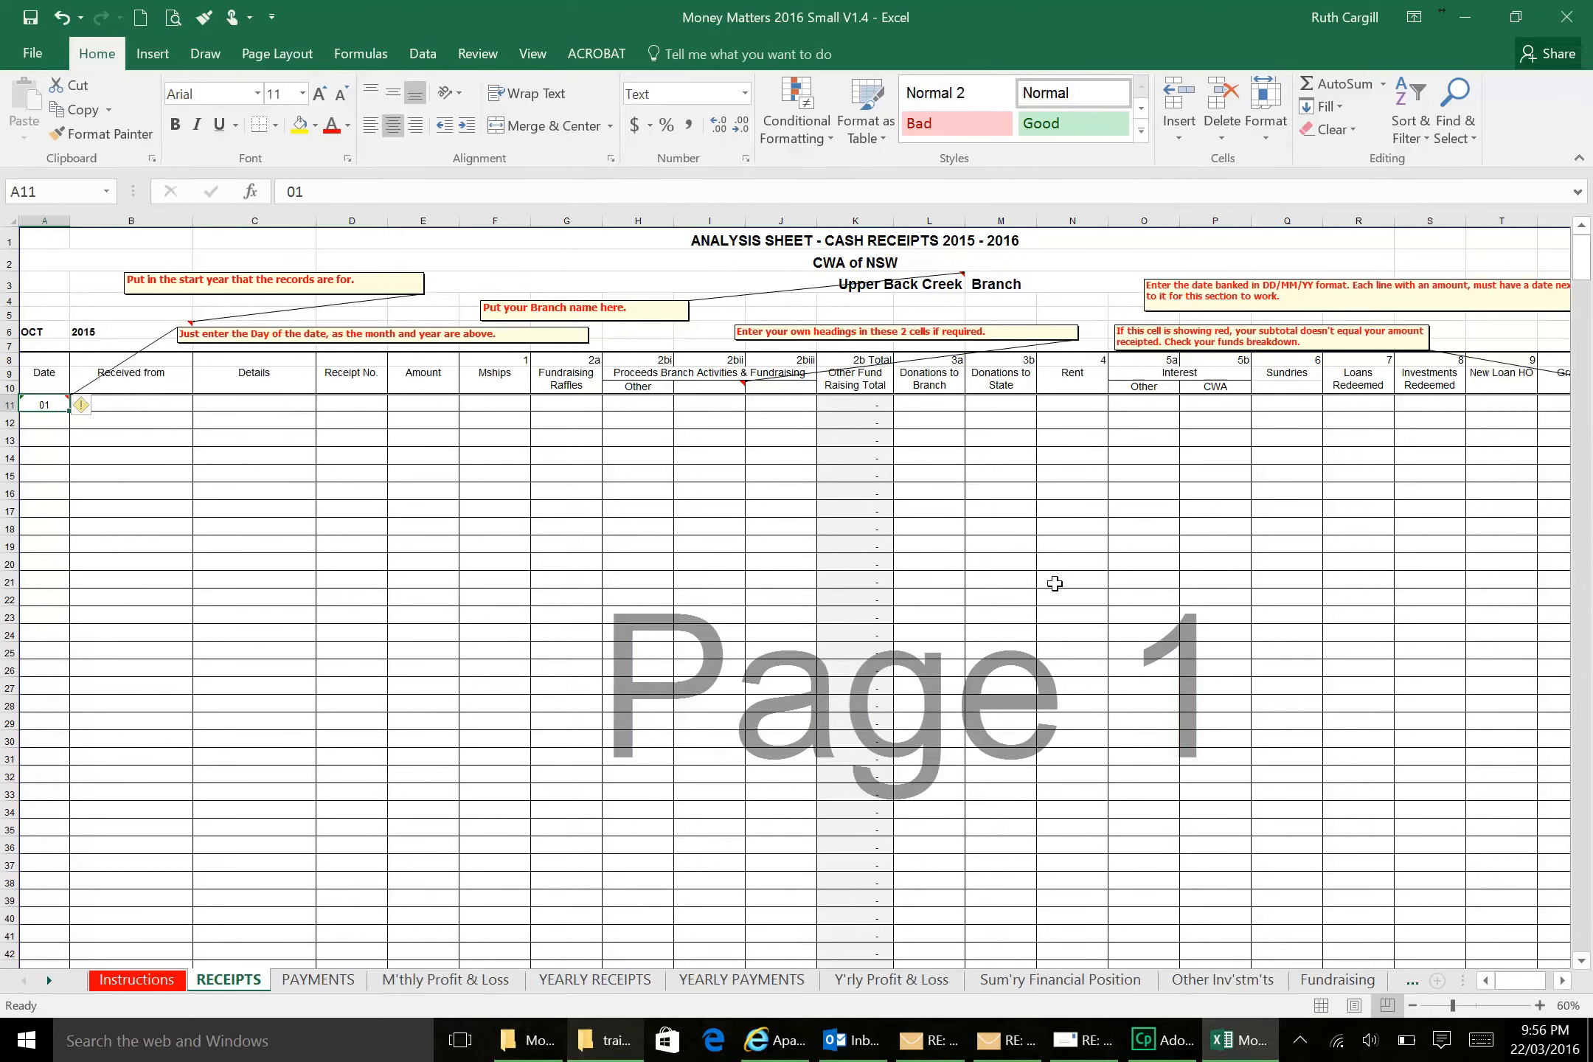
text(1)
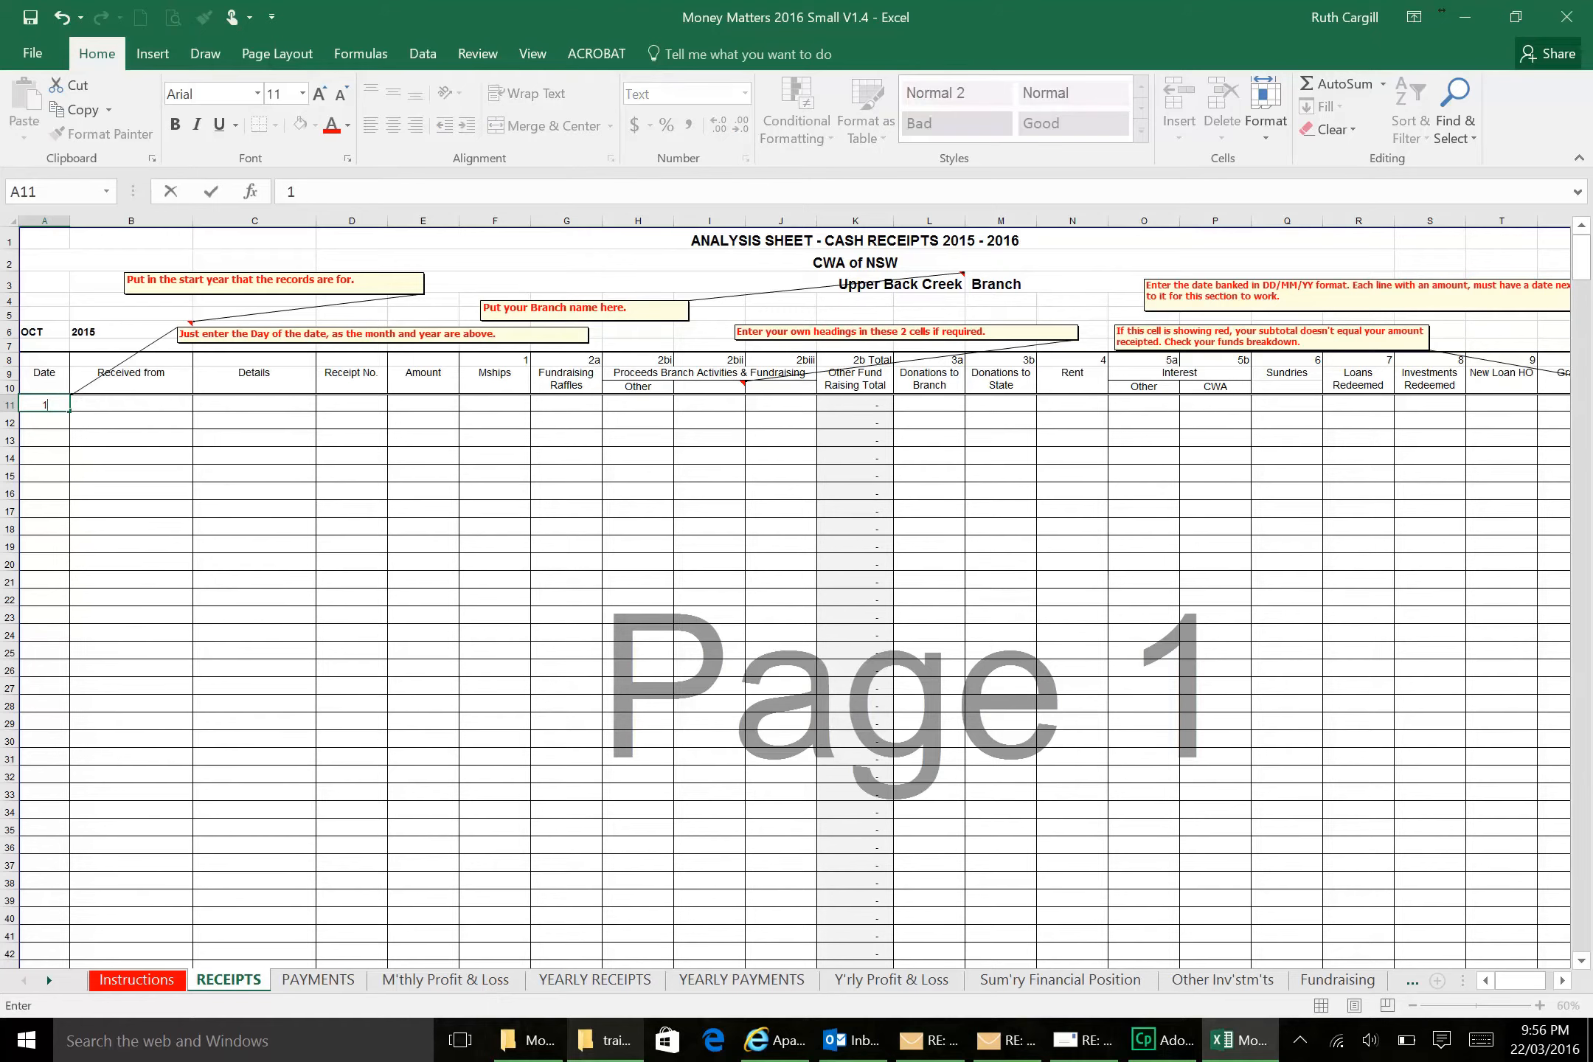
click(143, 403)
text(Commonwealth Bank)
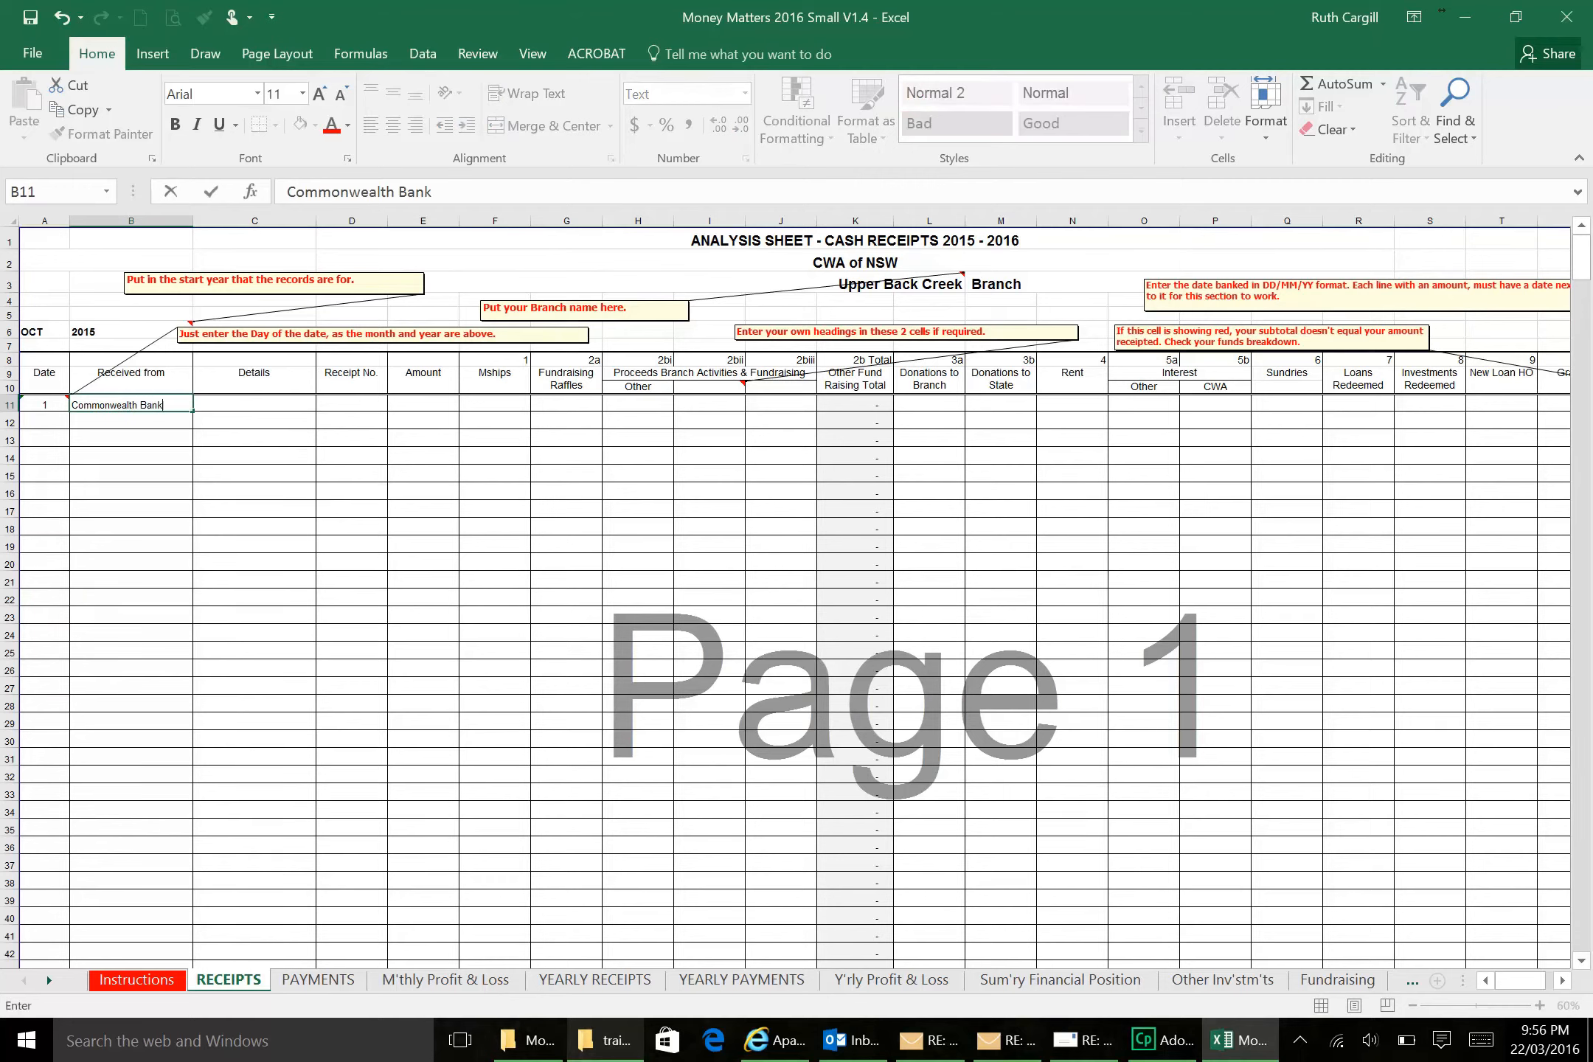
key(Tab)
text(In)
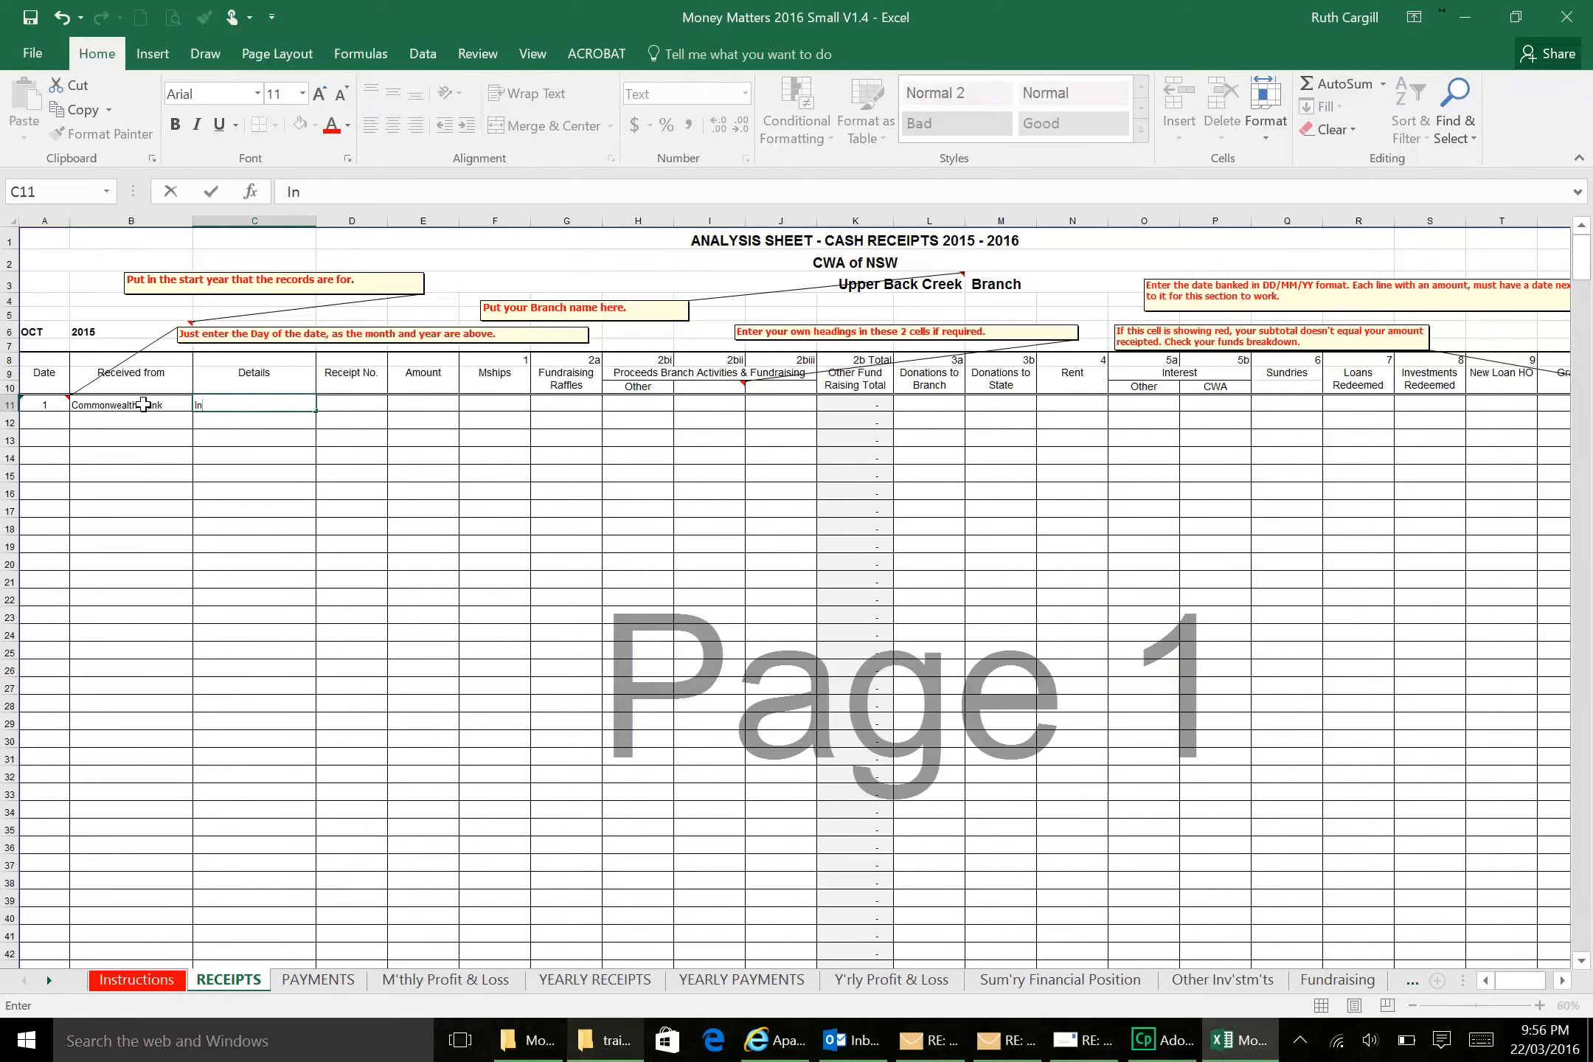
key(Tab)
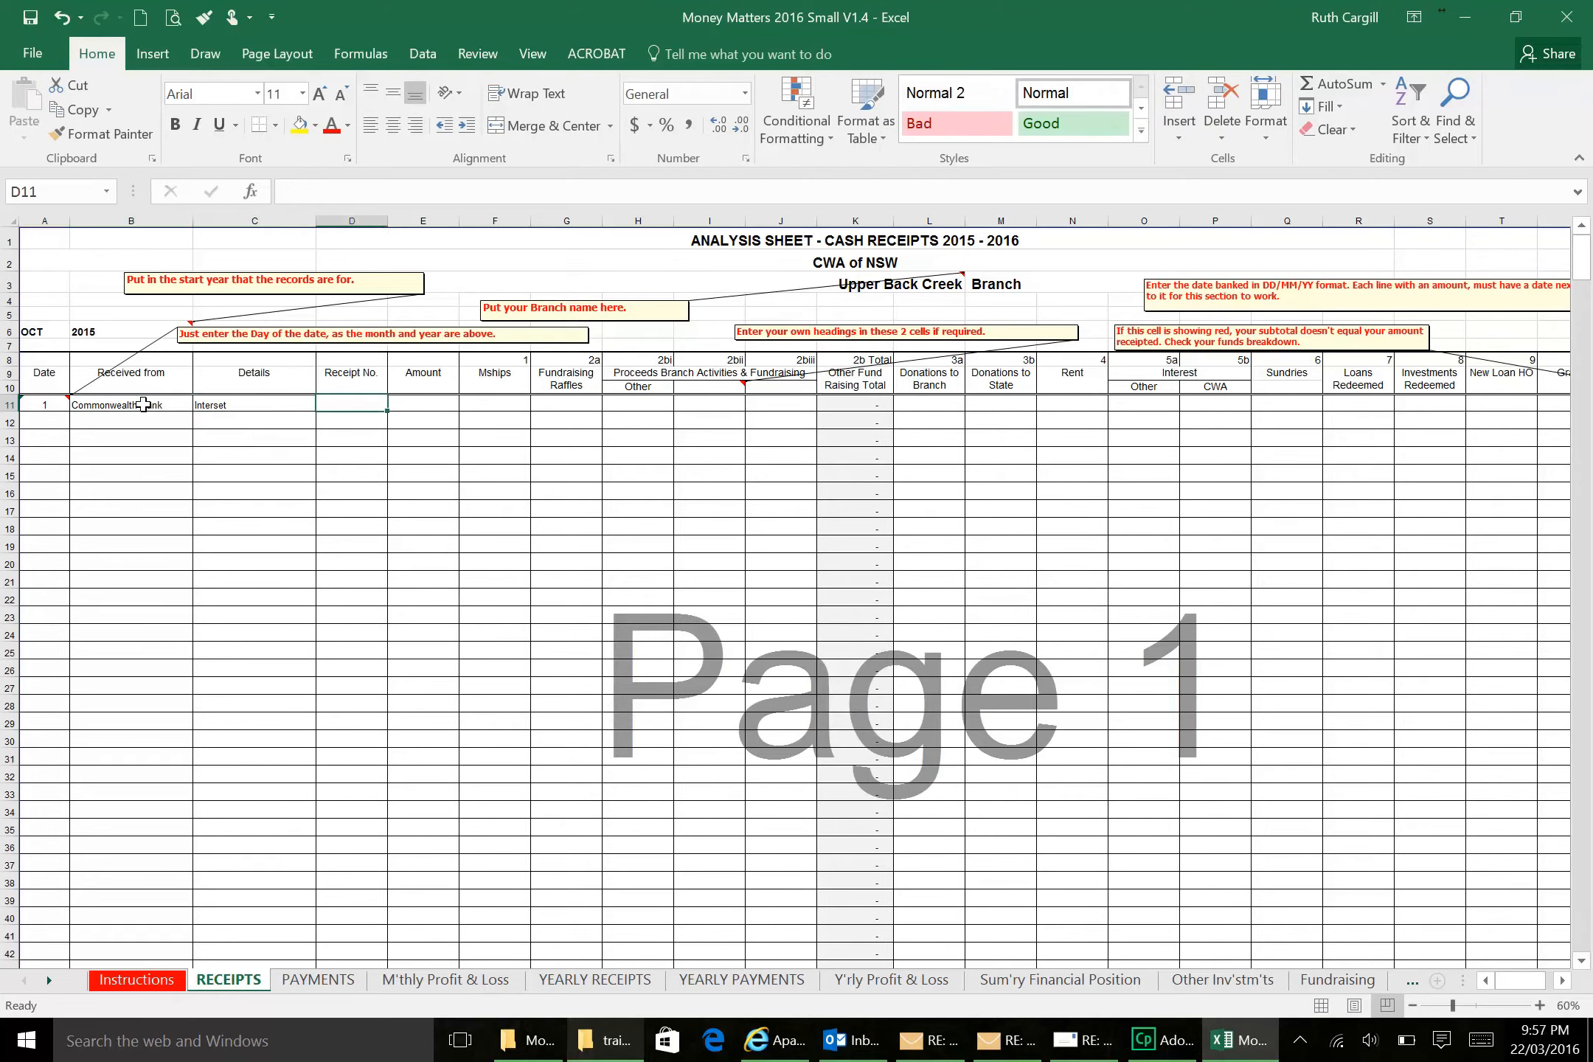
text(930847)
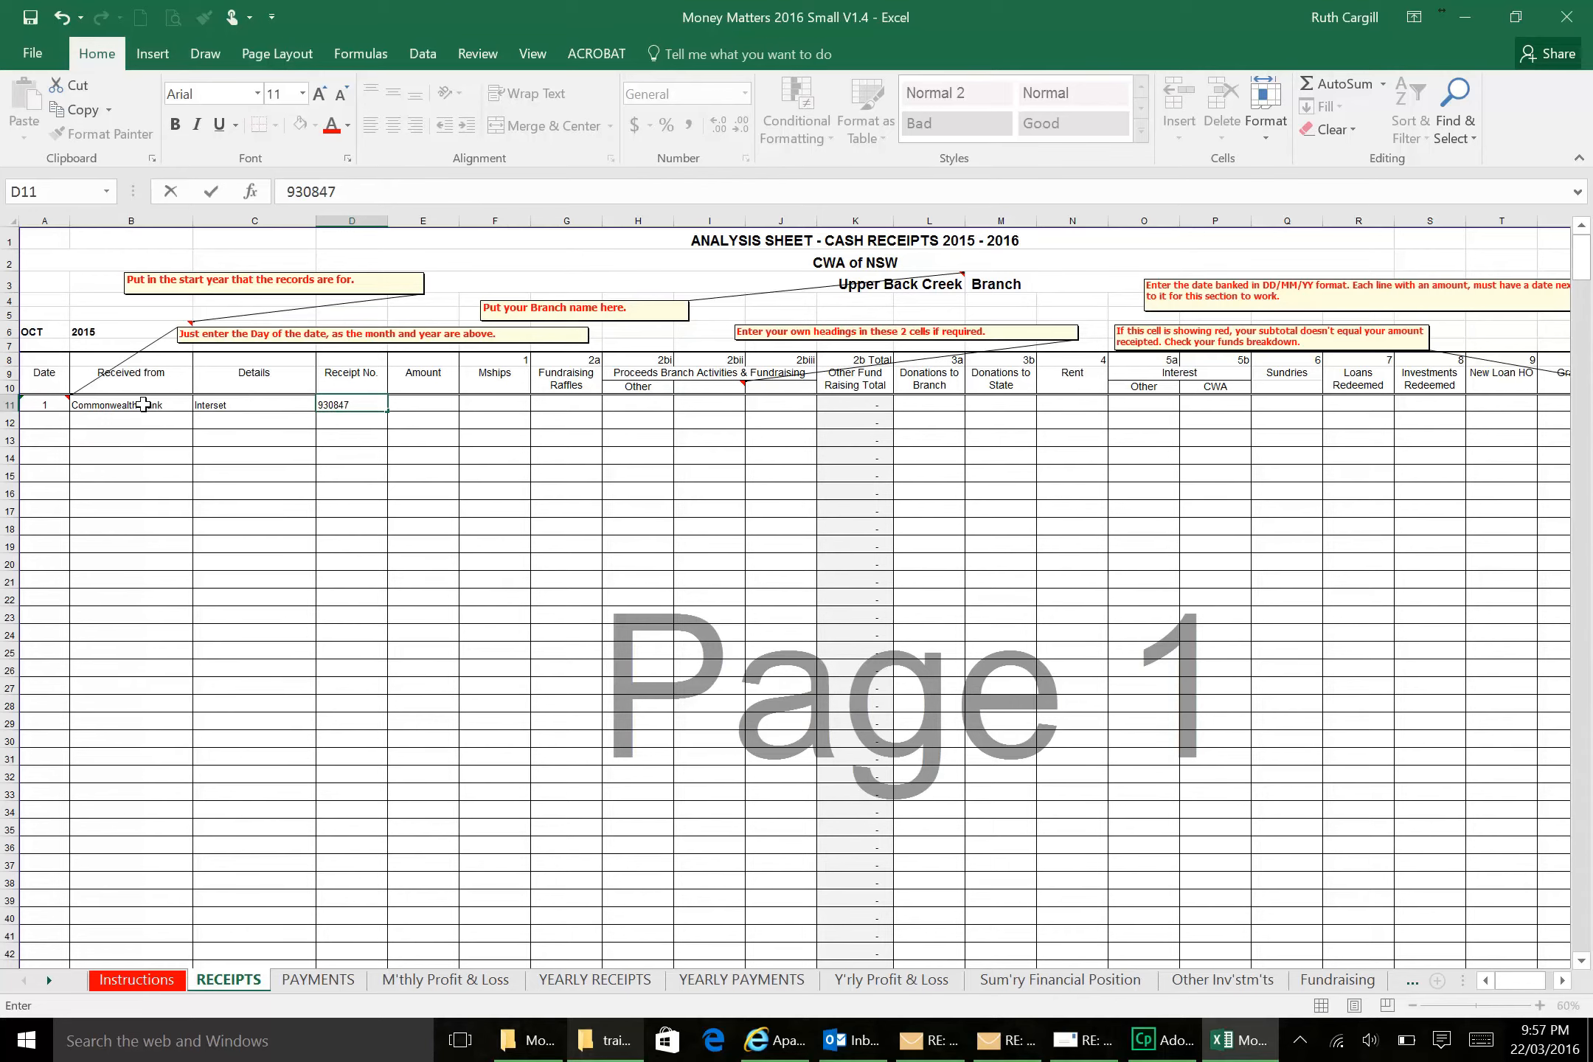
key(Tab)
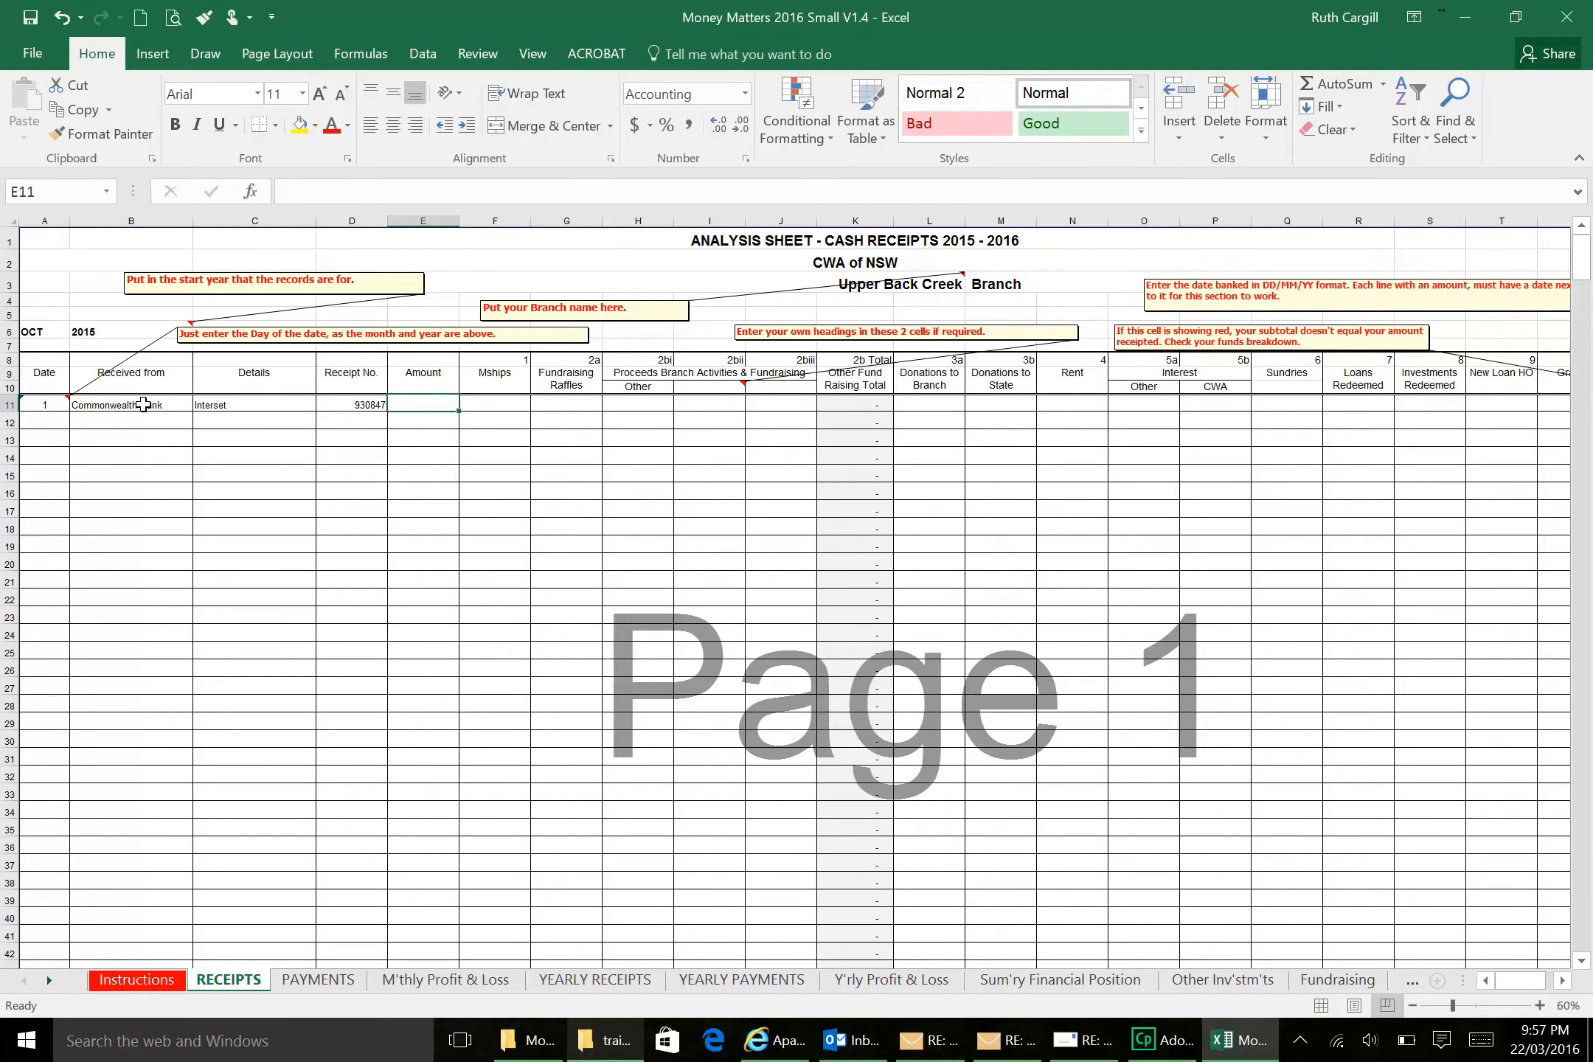
Step: Enter 0.02 as the amount in row 11 and move along the row to Donations to State
text(.02)
key(Tab)
key(Tab)
key(Tab)
key(Tab)
key(Tab)
key(Tab)
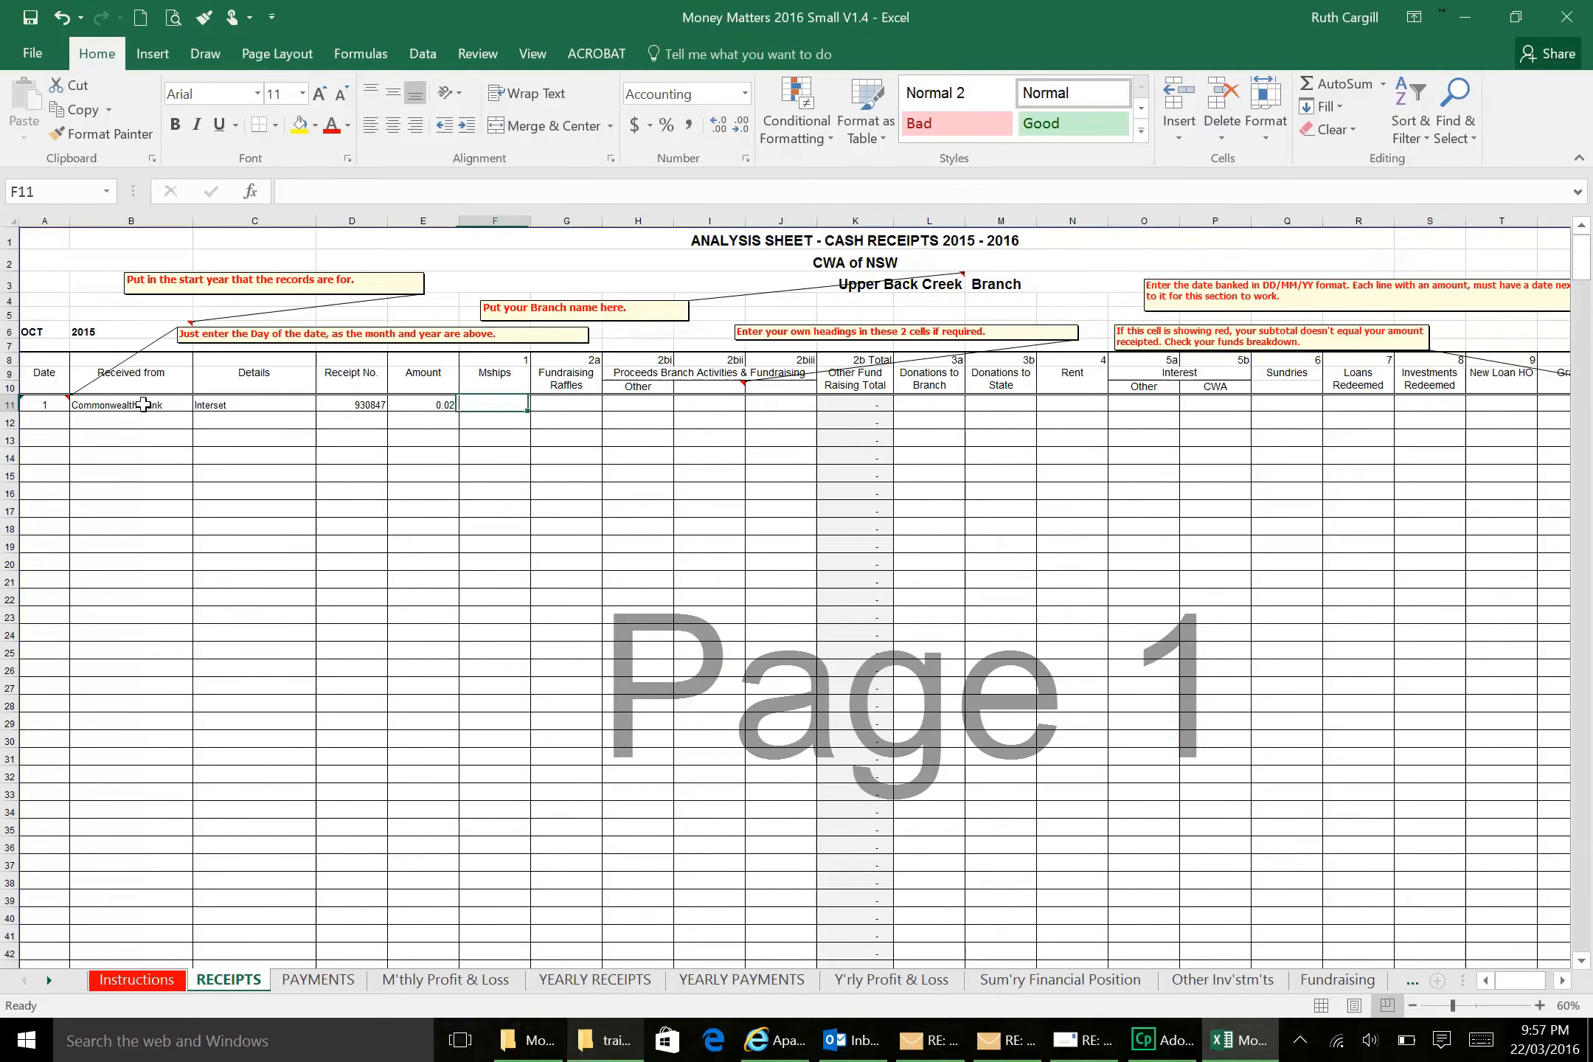
key(Tab)
key(Tab)
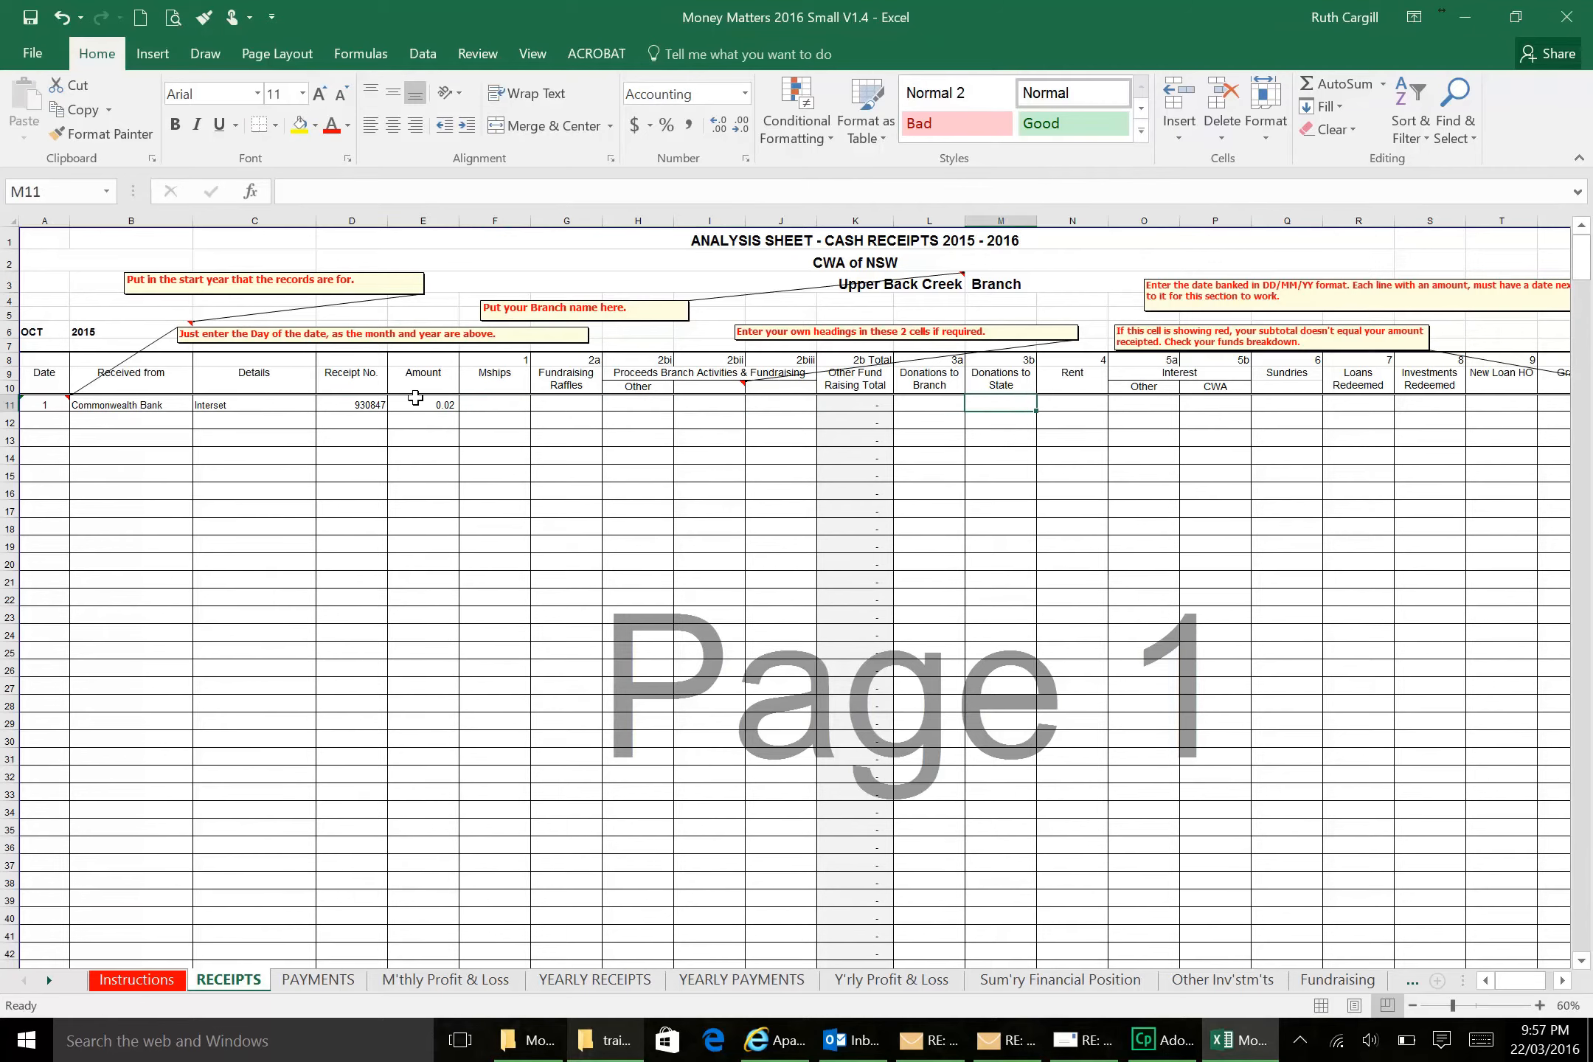
Step: Examine row 11's red Subtotal cell against its Amount and the breakdown cells from Mships to Grants
drag(1524, 985, 1532, 986)
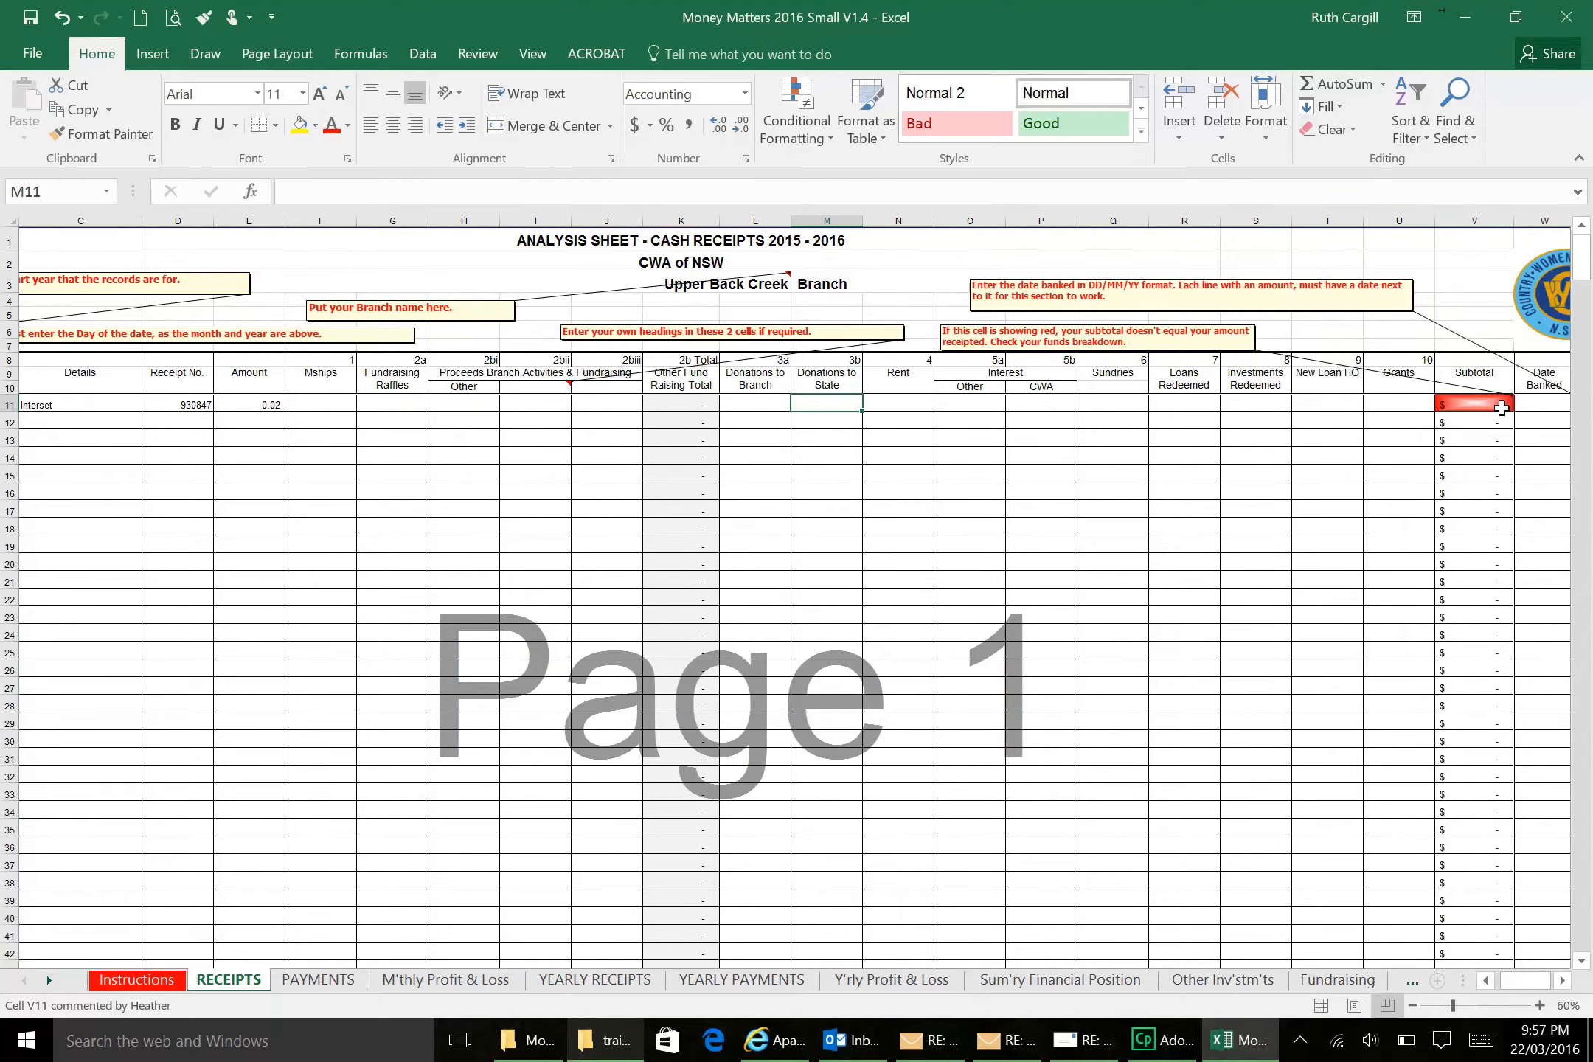
click(237, 401)
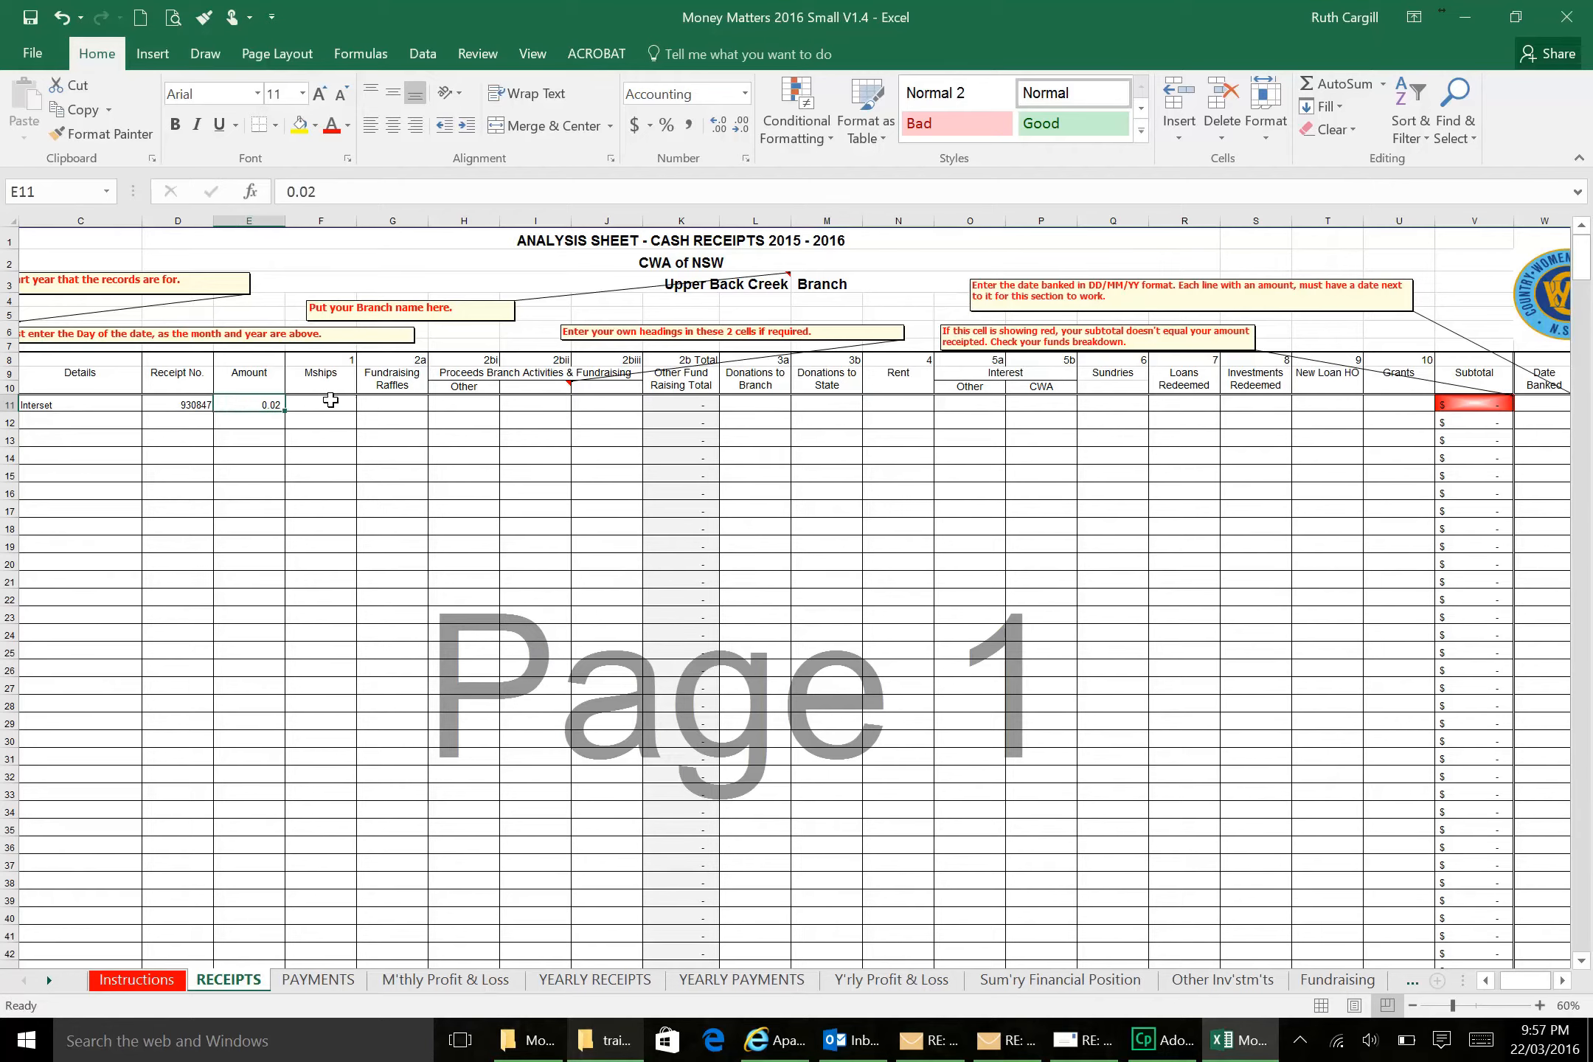
drag(326, 402, 1388, 411)
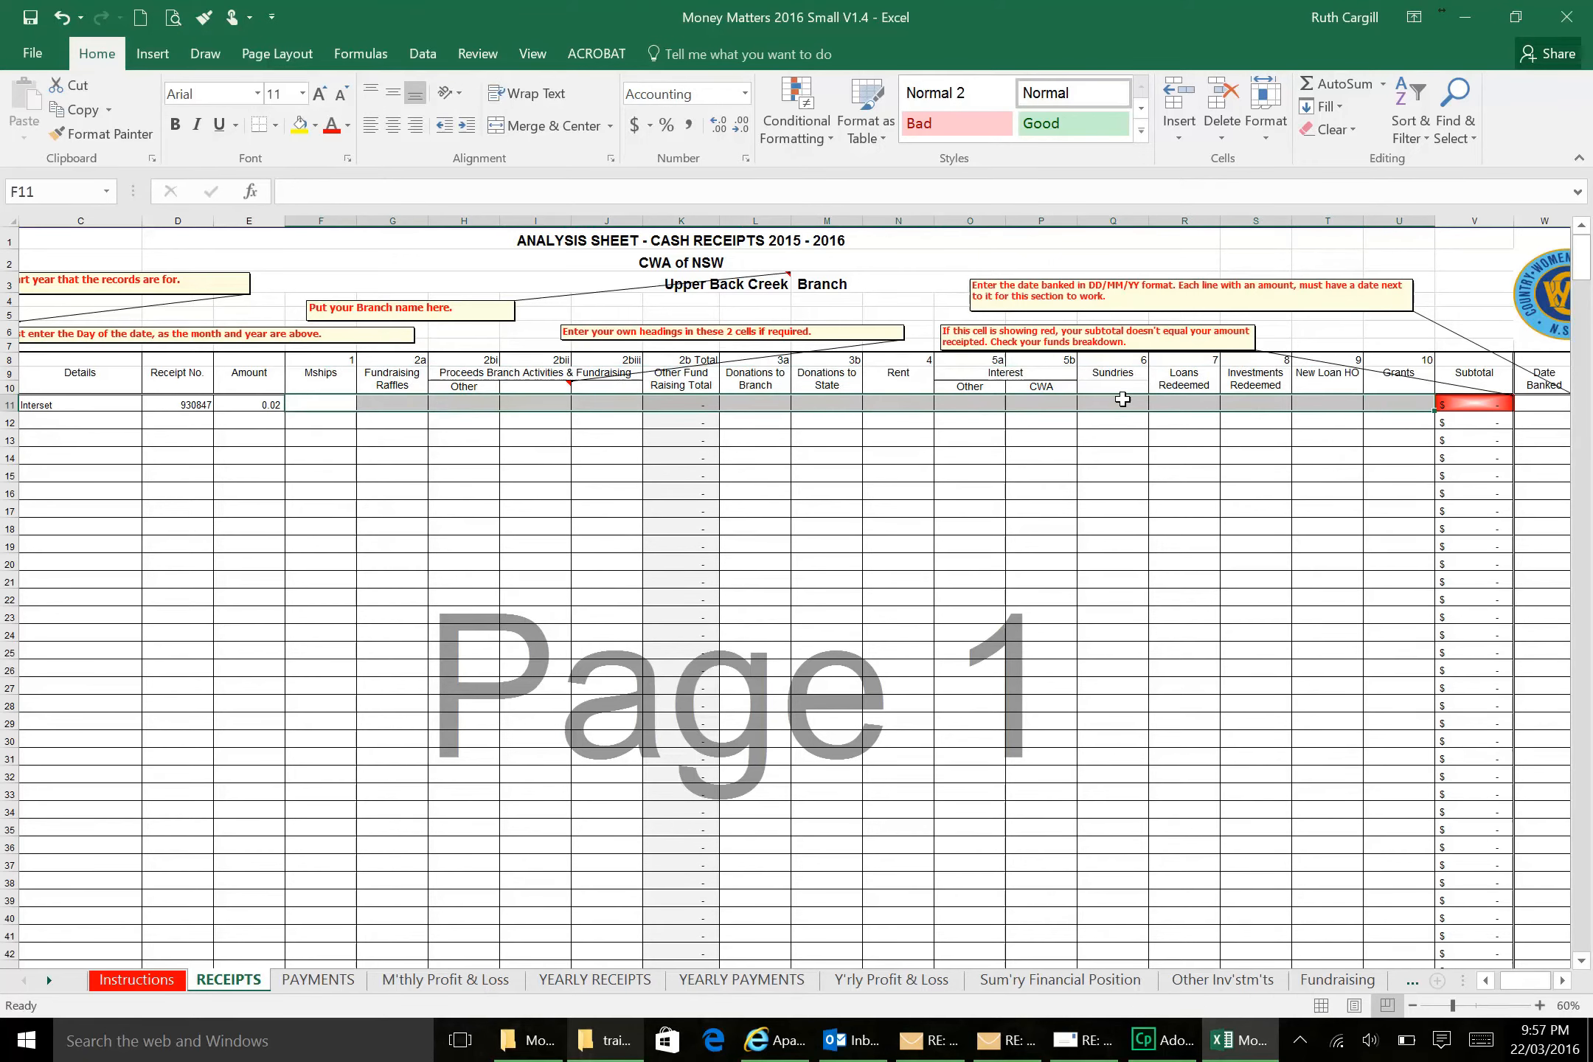
Step: Enter 0.2 in row 11's Other interest cell
click(977, 399)
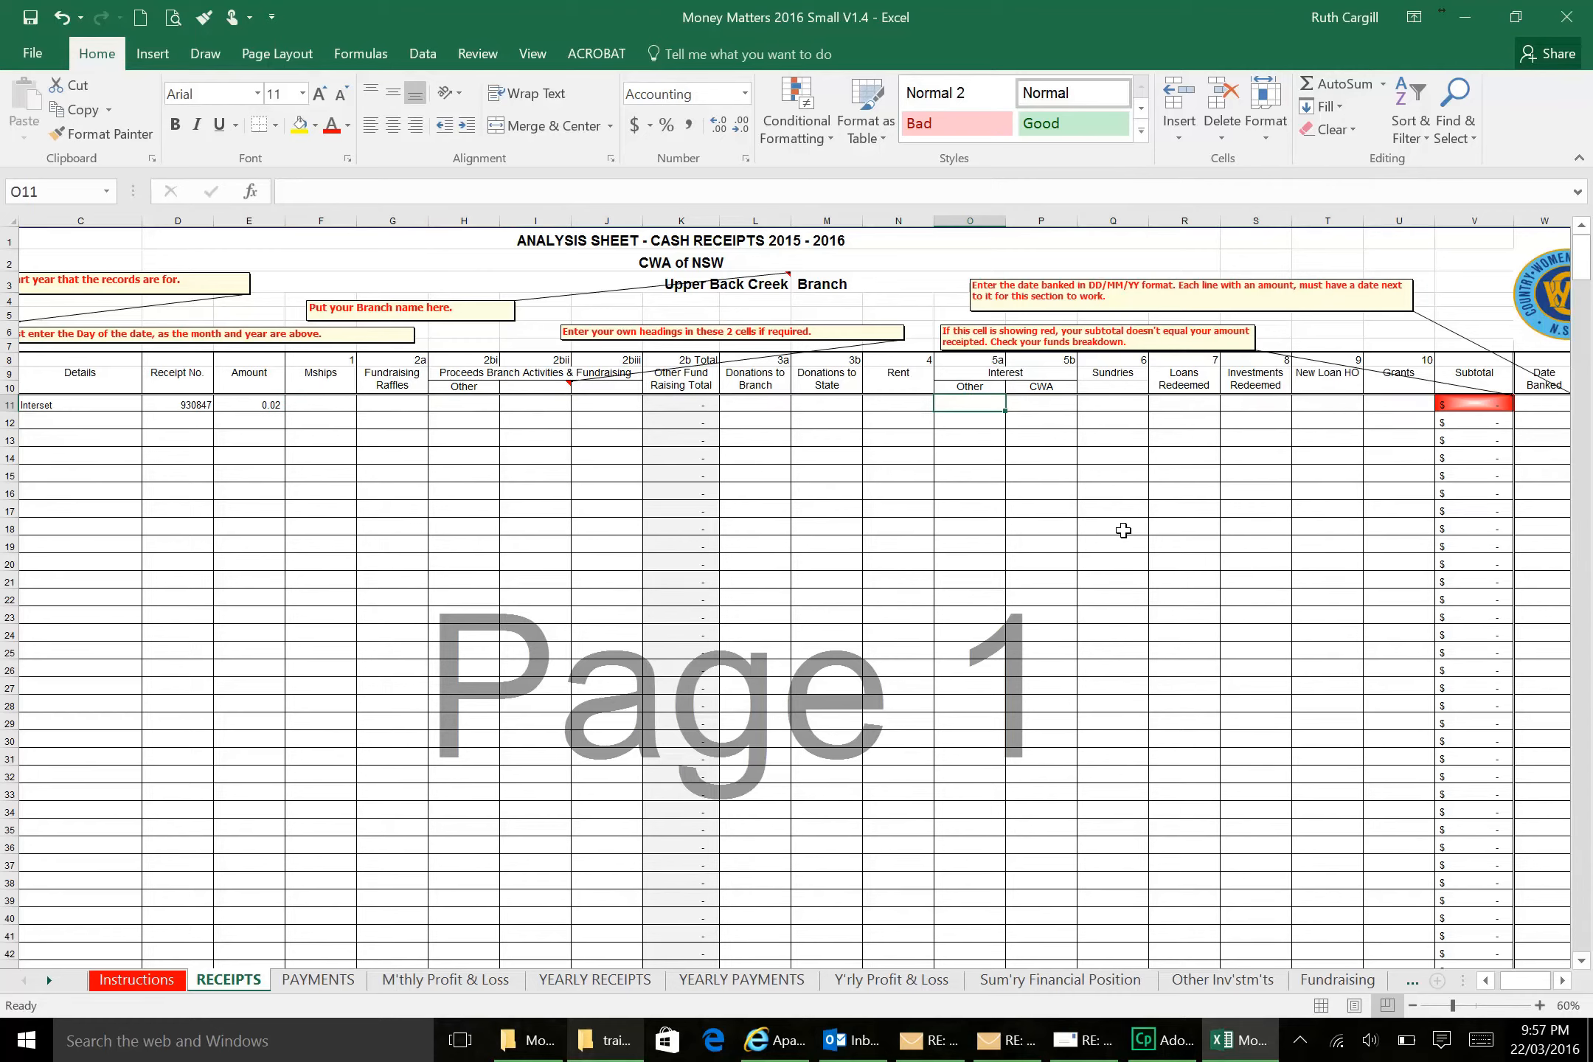
text(.2)
key(Return)
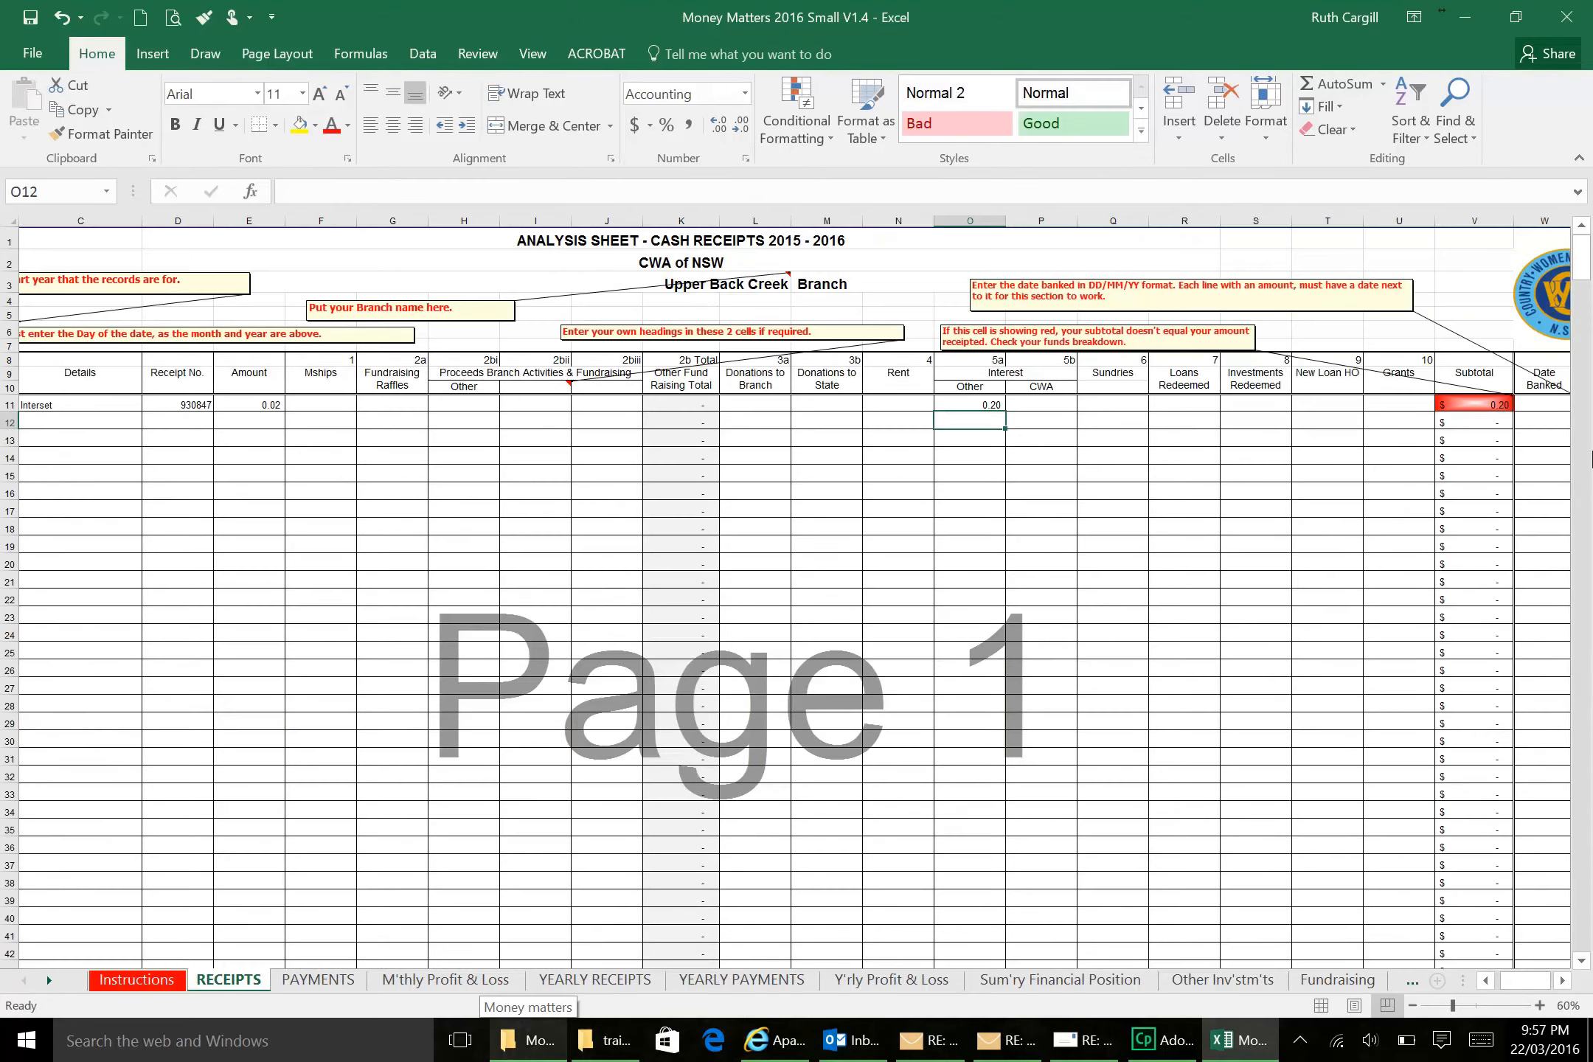
Step: Correct row 11's Other interest entry to 0.02
click(994, 405)
text(.2)
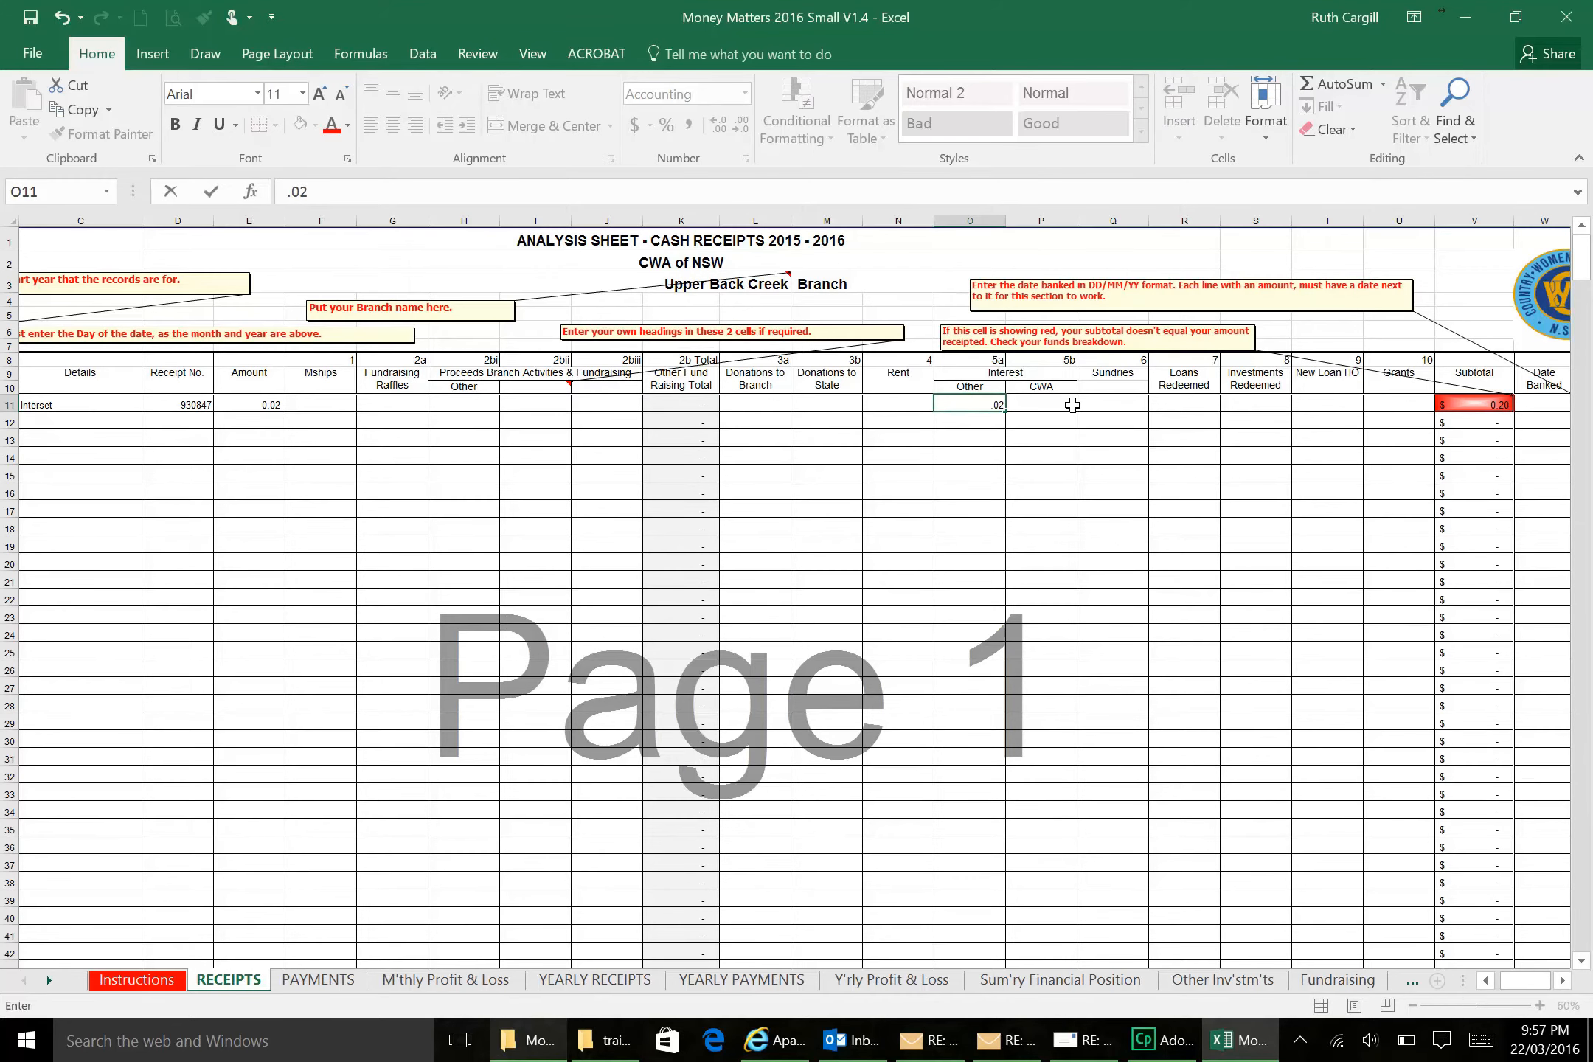
key(Return)
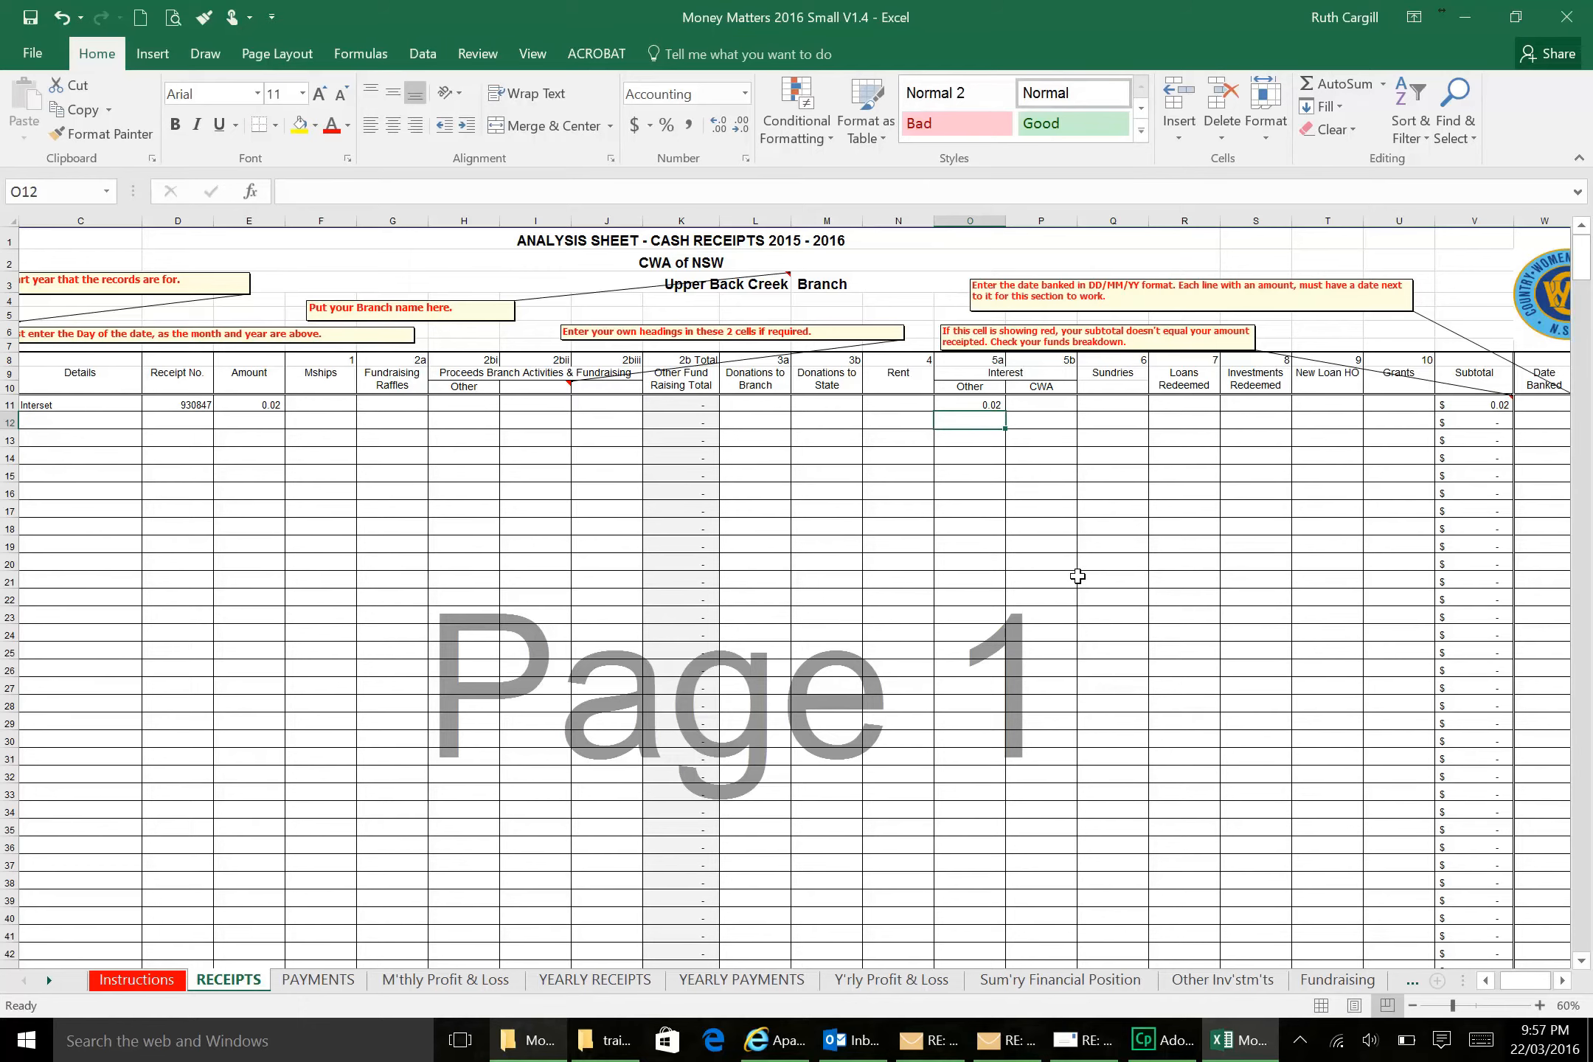
Step: Start row 12 with date 1, received from CWA of NSW and details Interest
drag(1508, 980, 1485, 988)
click(45, 423)
text(1)
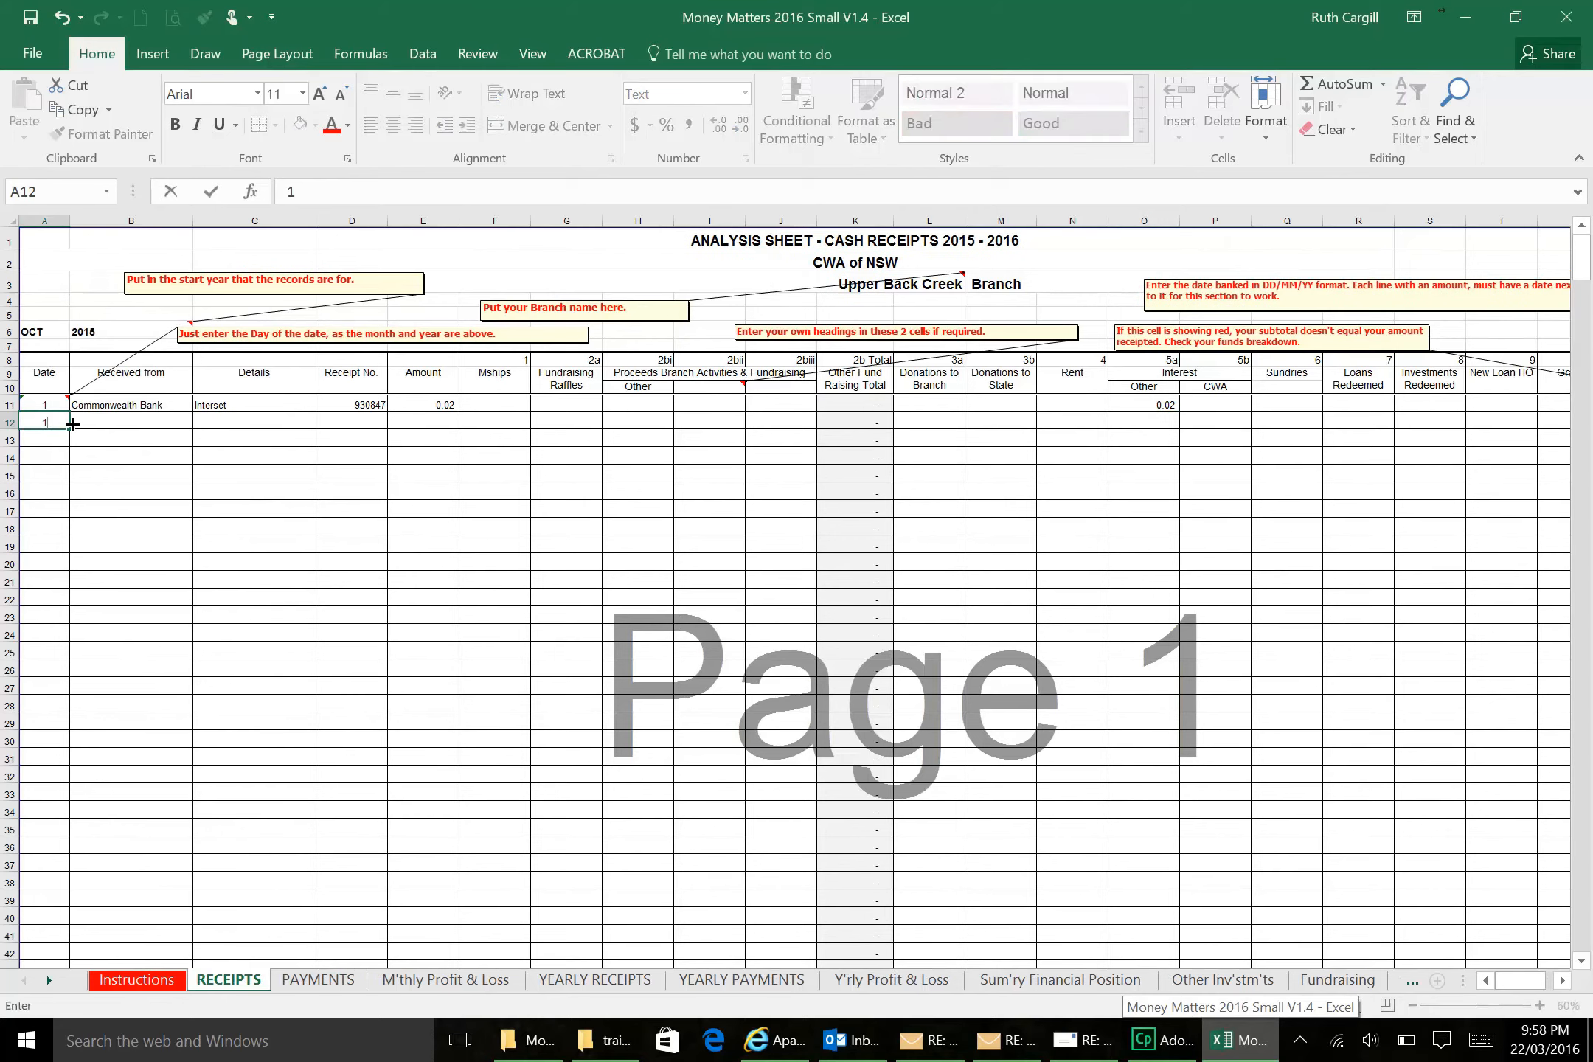
key(ctrl+Return)
text(CWA)
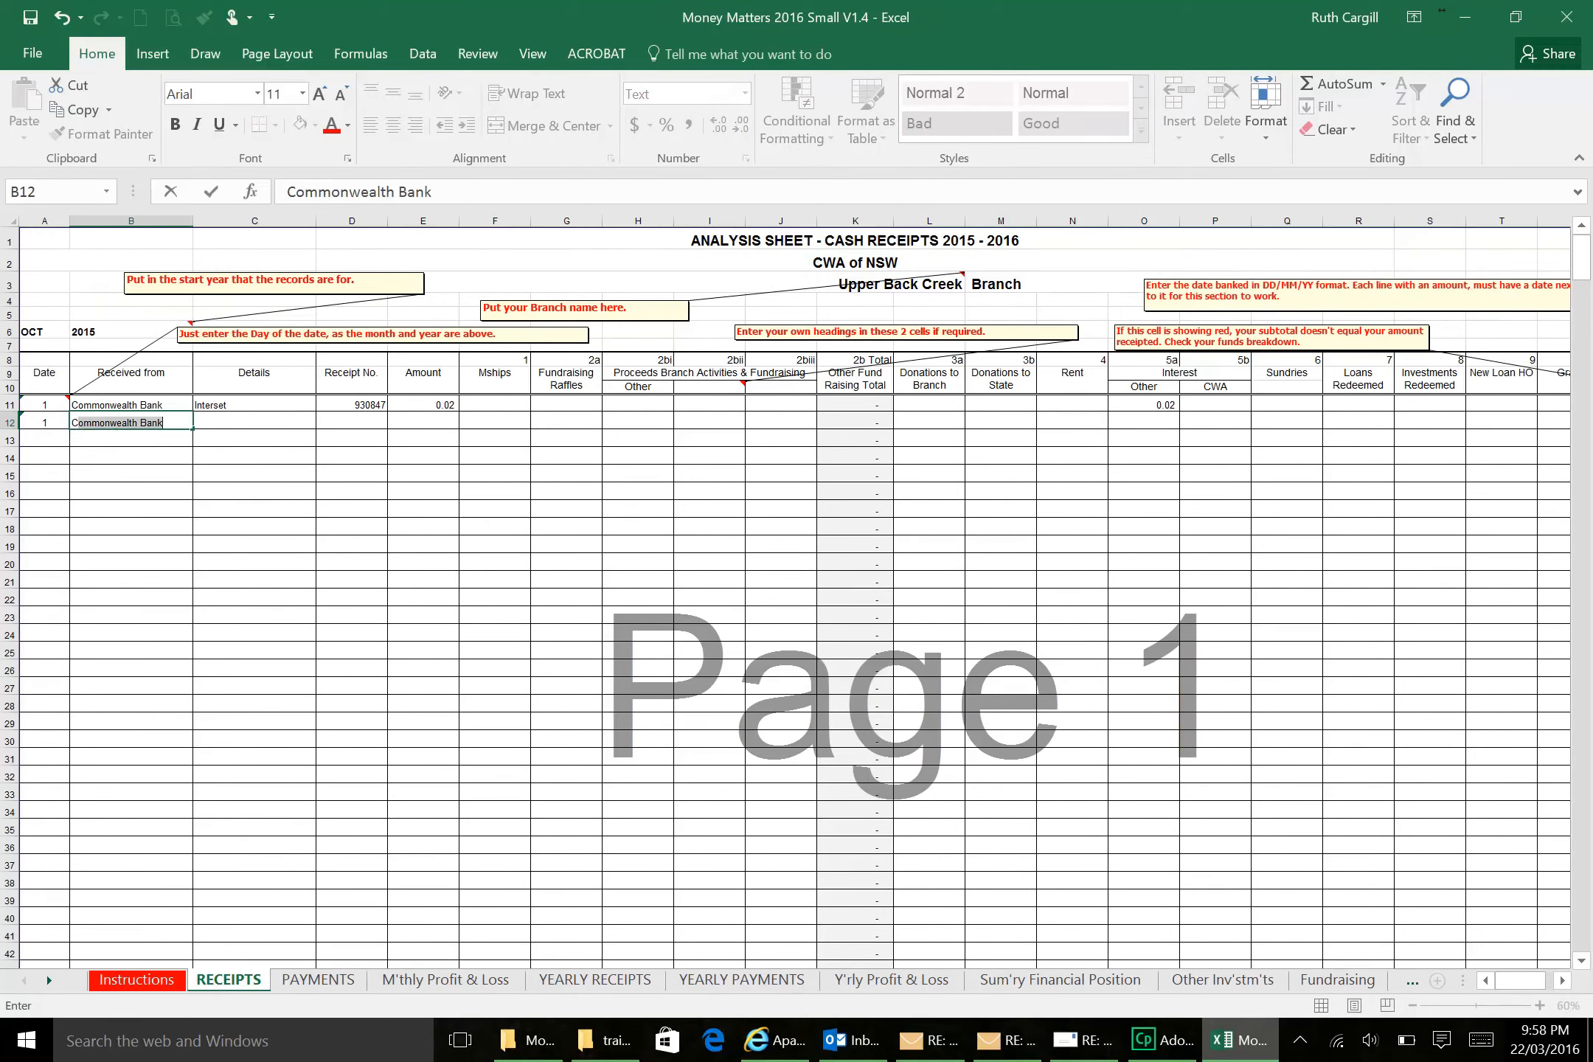
text( of NSW)
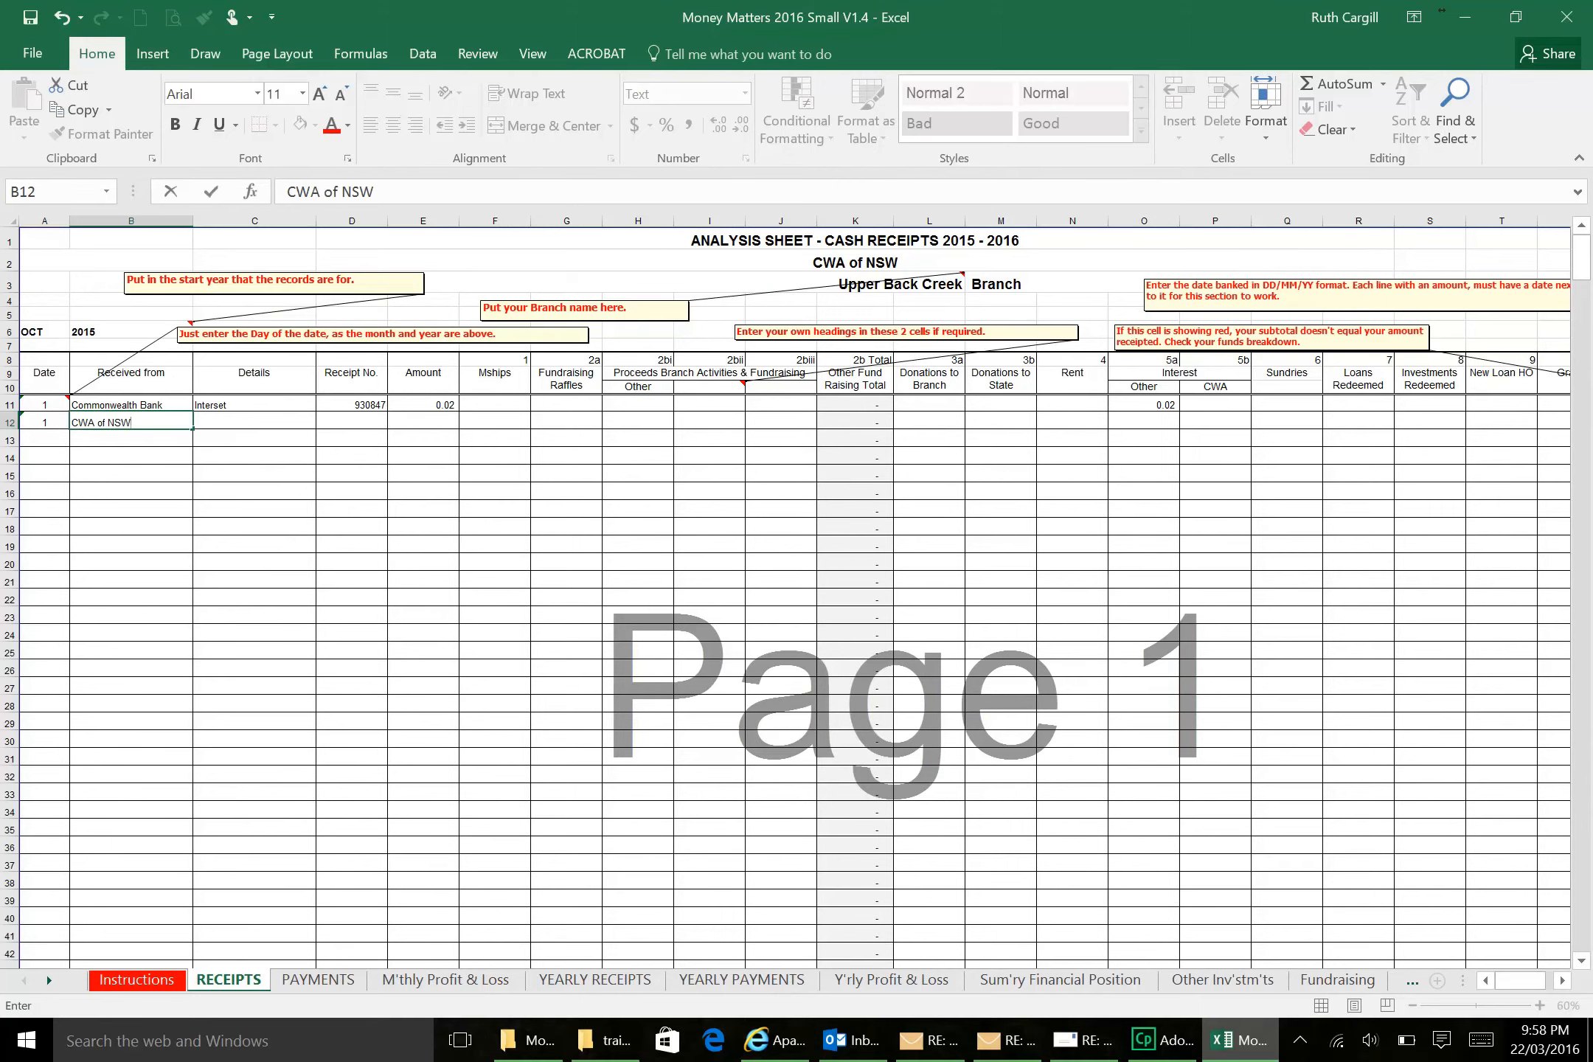
key(Tab)
text(I)
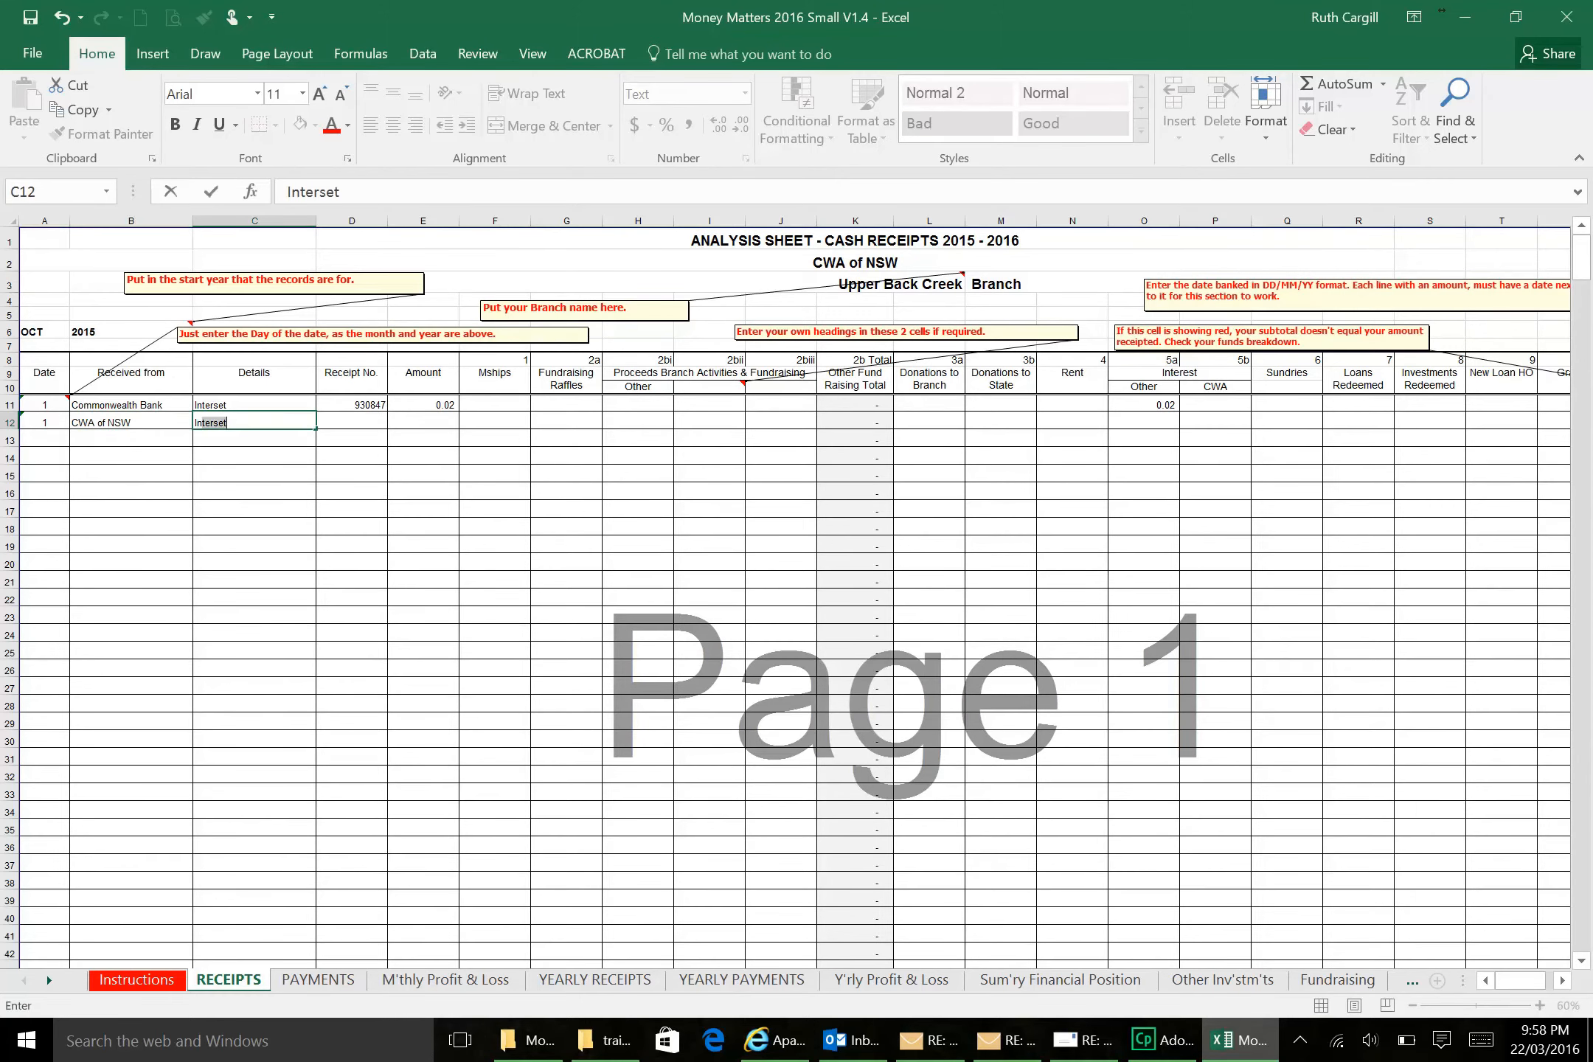
text(nterest)
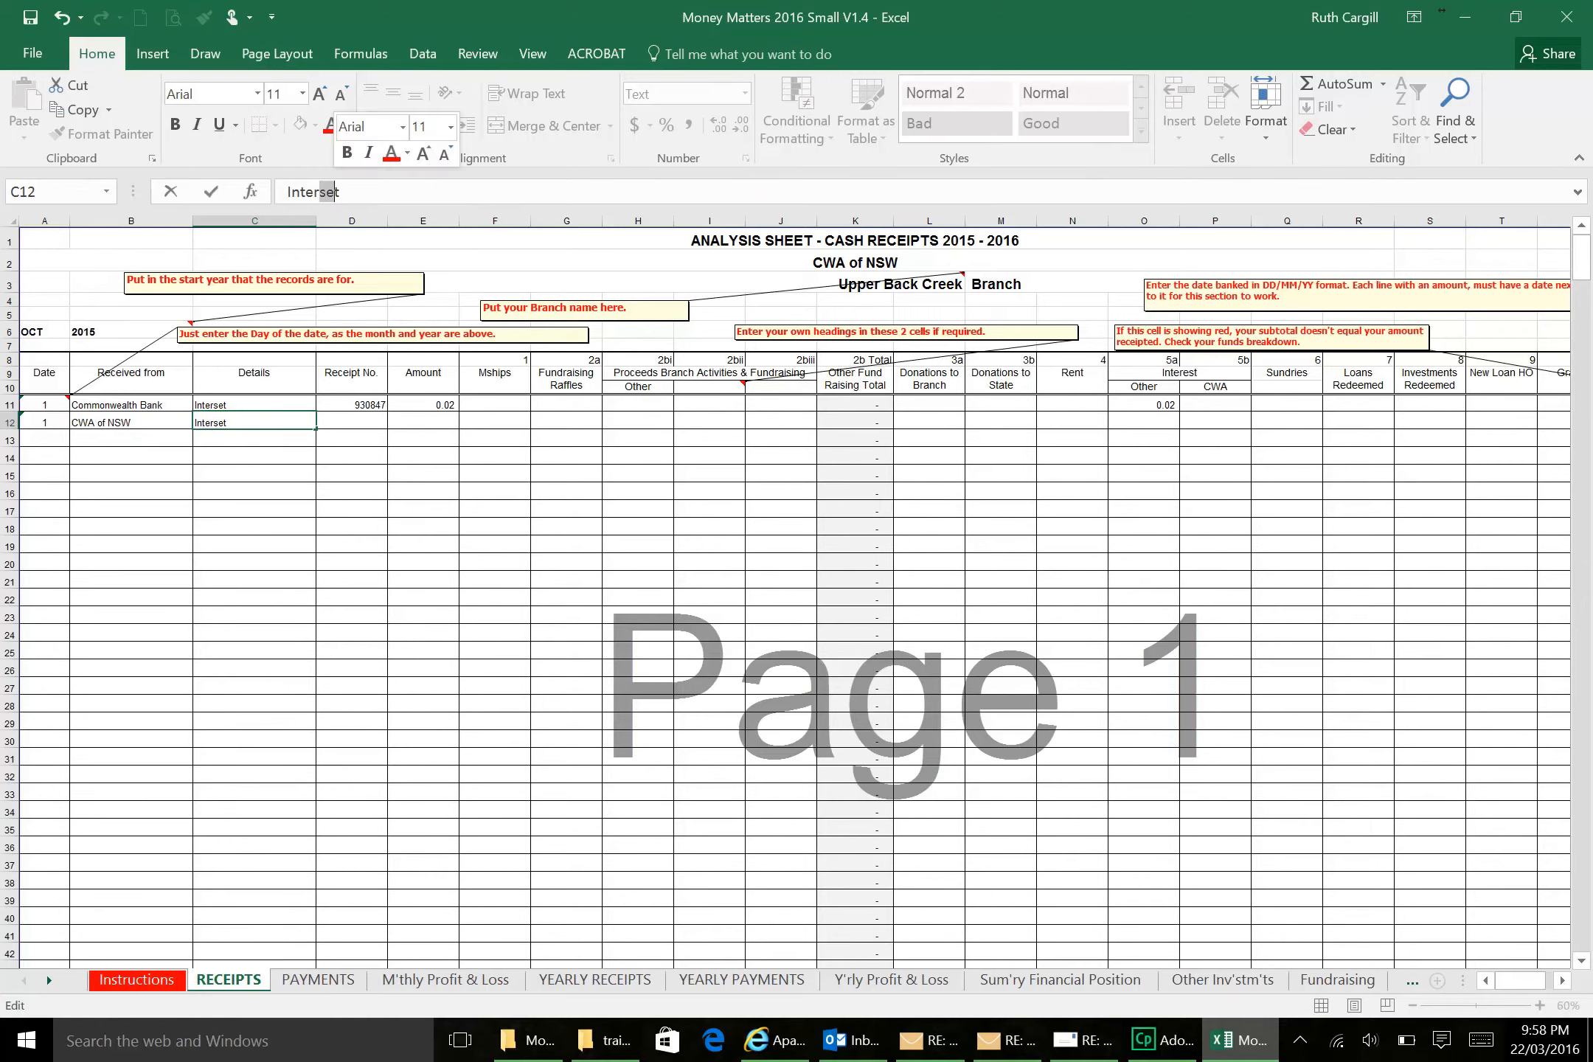
click(244, 499)
Step: Copy the Interest details from row 12 over the misspelled details in row 11
click(274, 422)
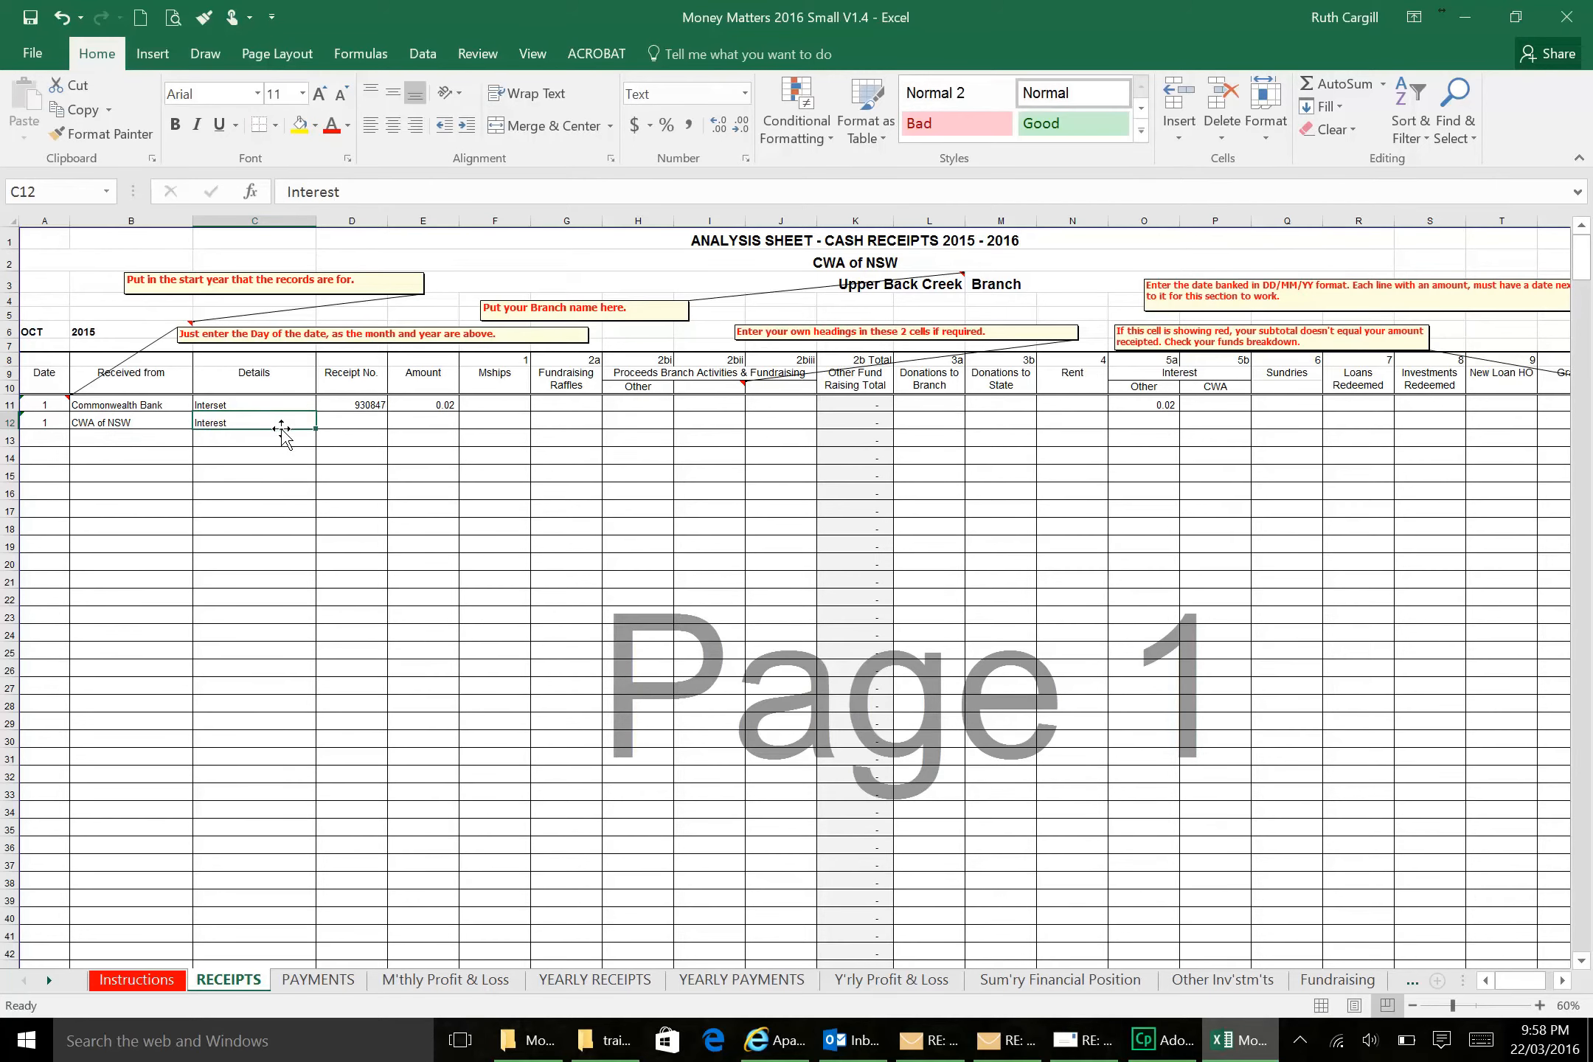
key(ctrl+c)
right_click(249, 404)
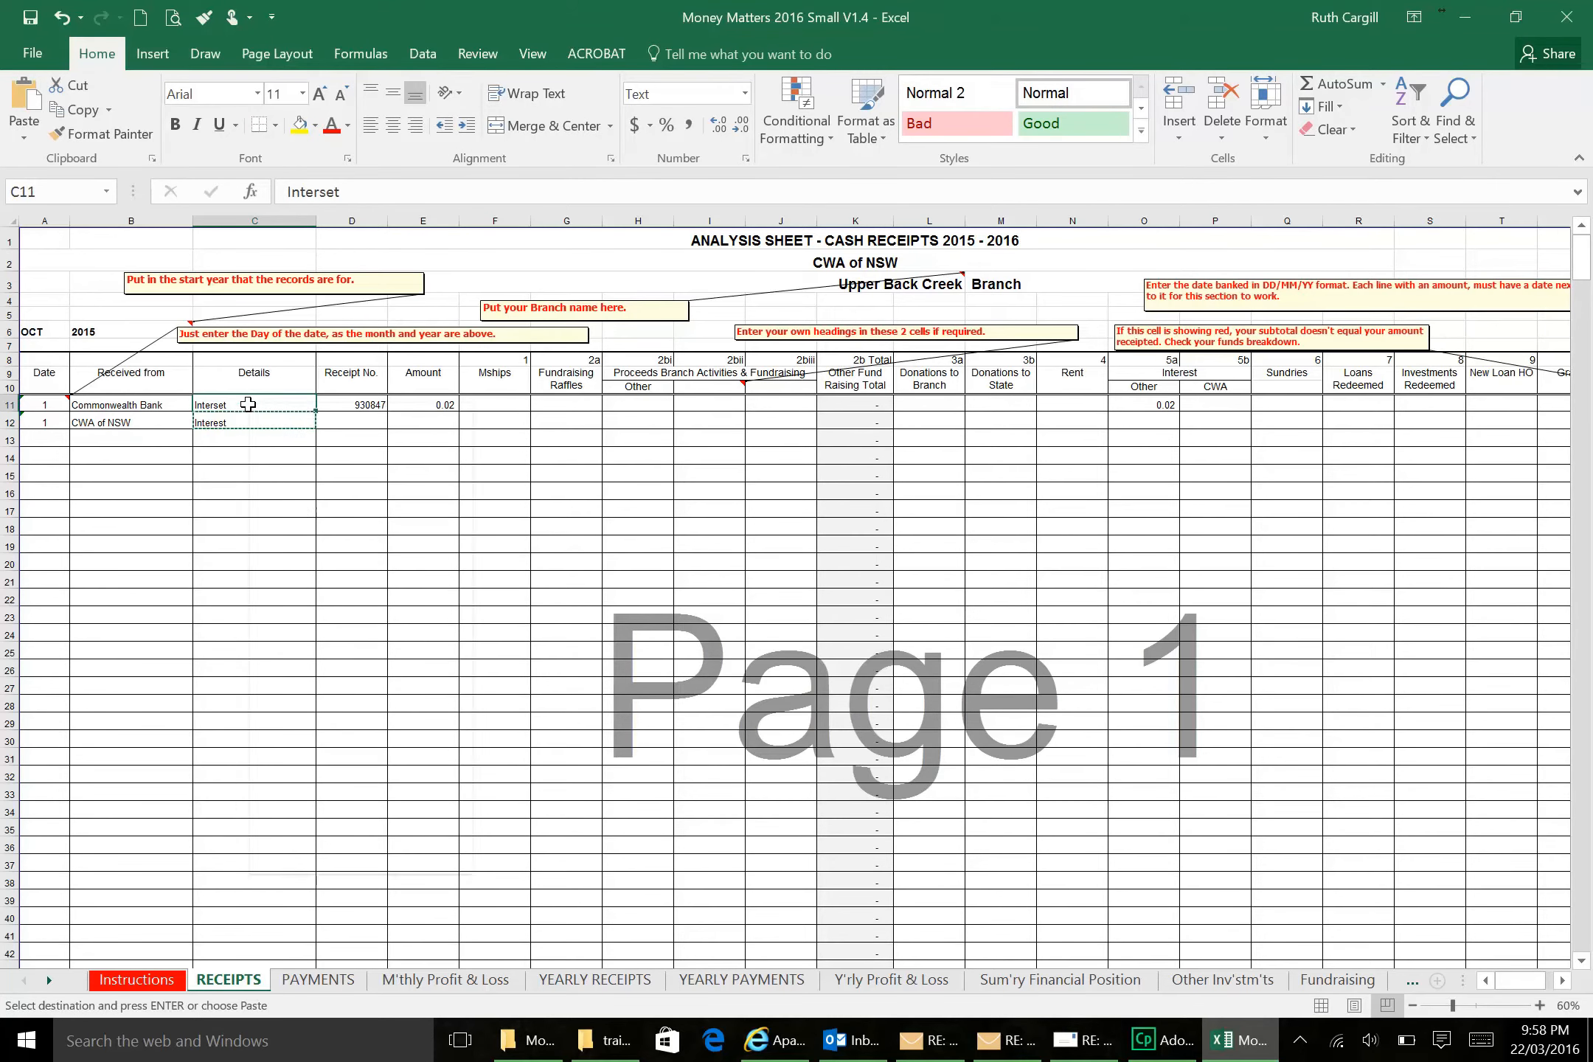
click(325, 501)
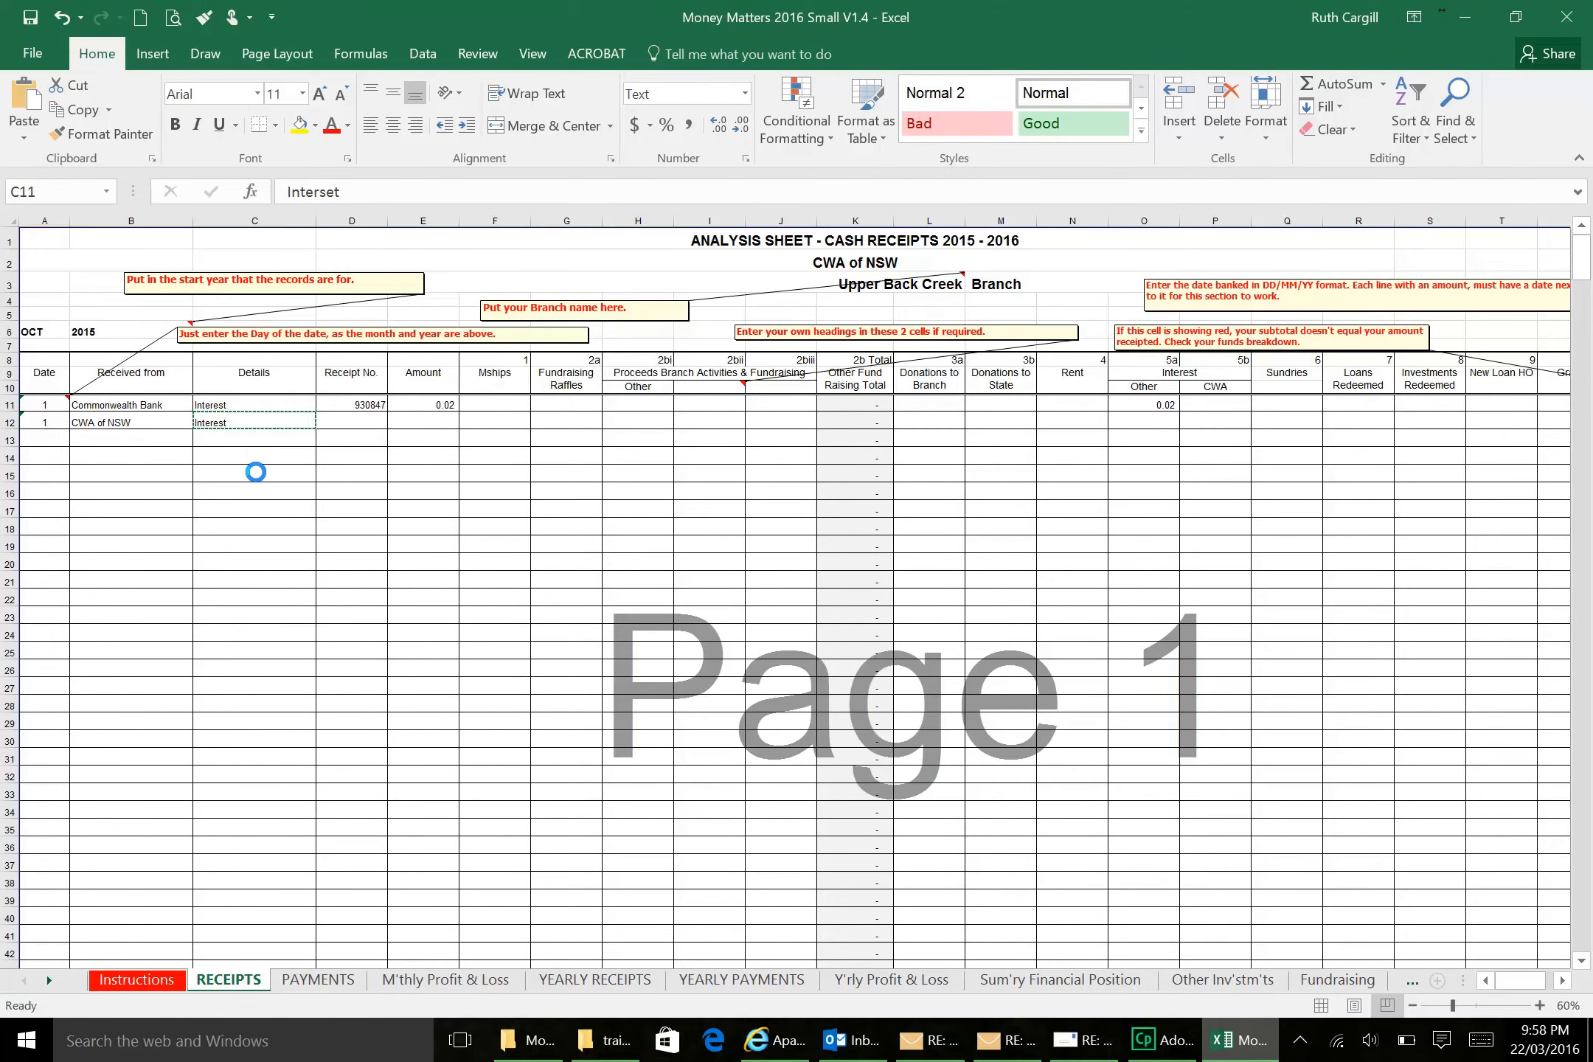
click(254, 473)
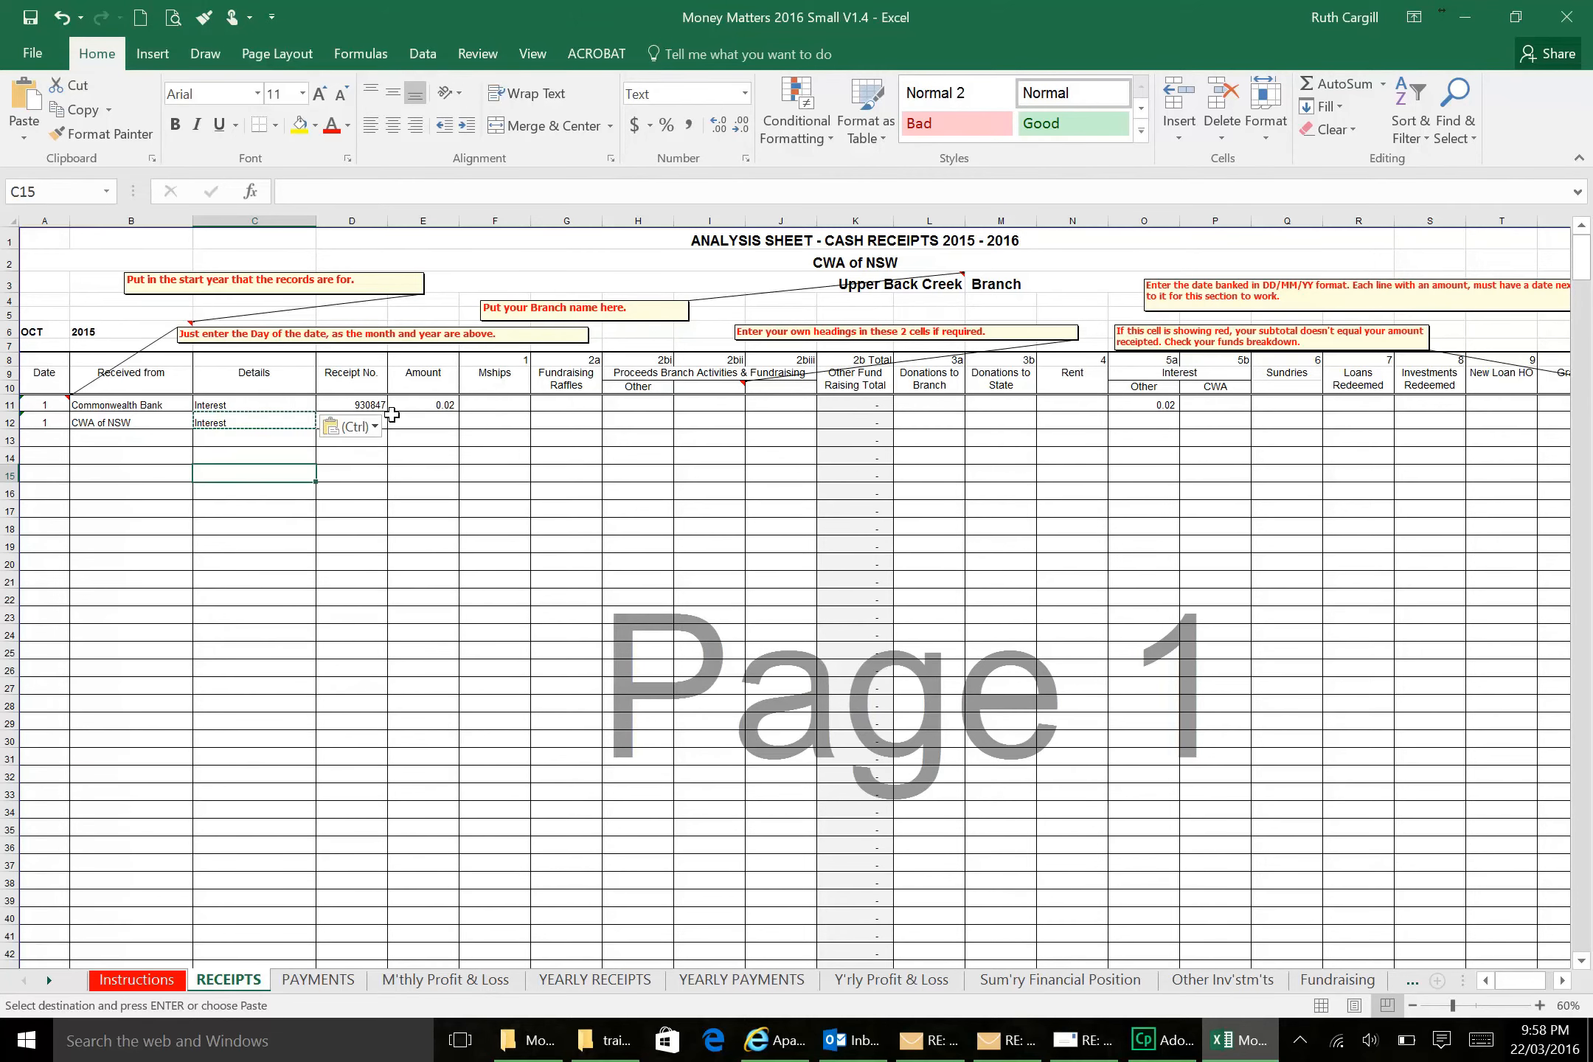
click(293, 418)
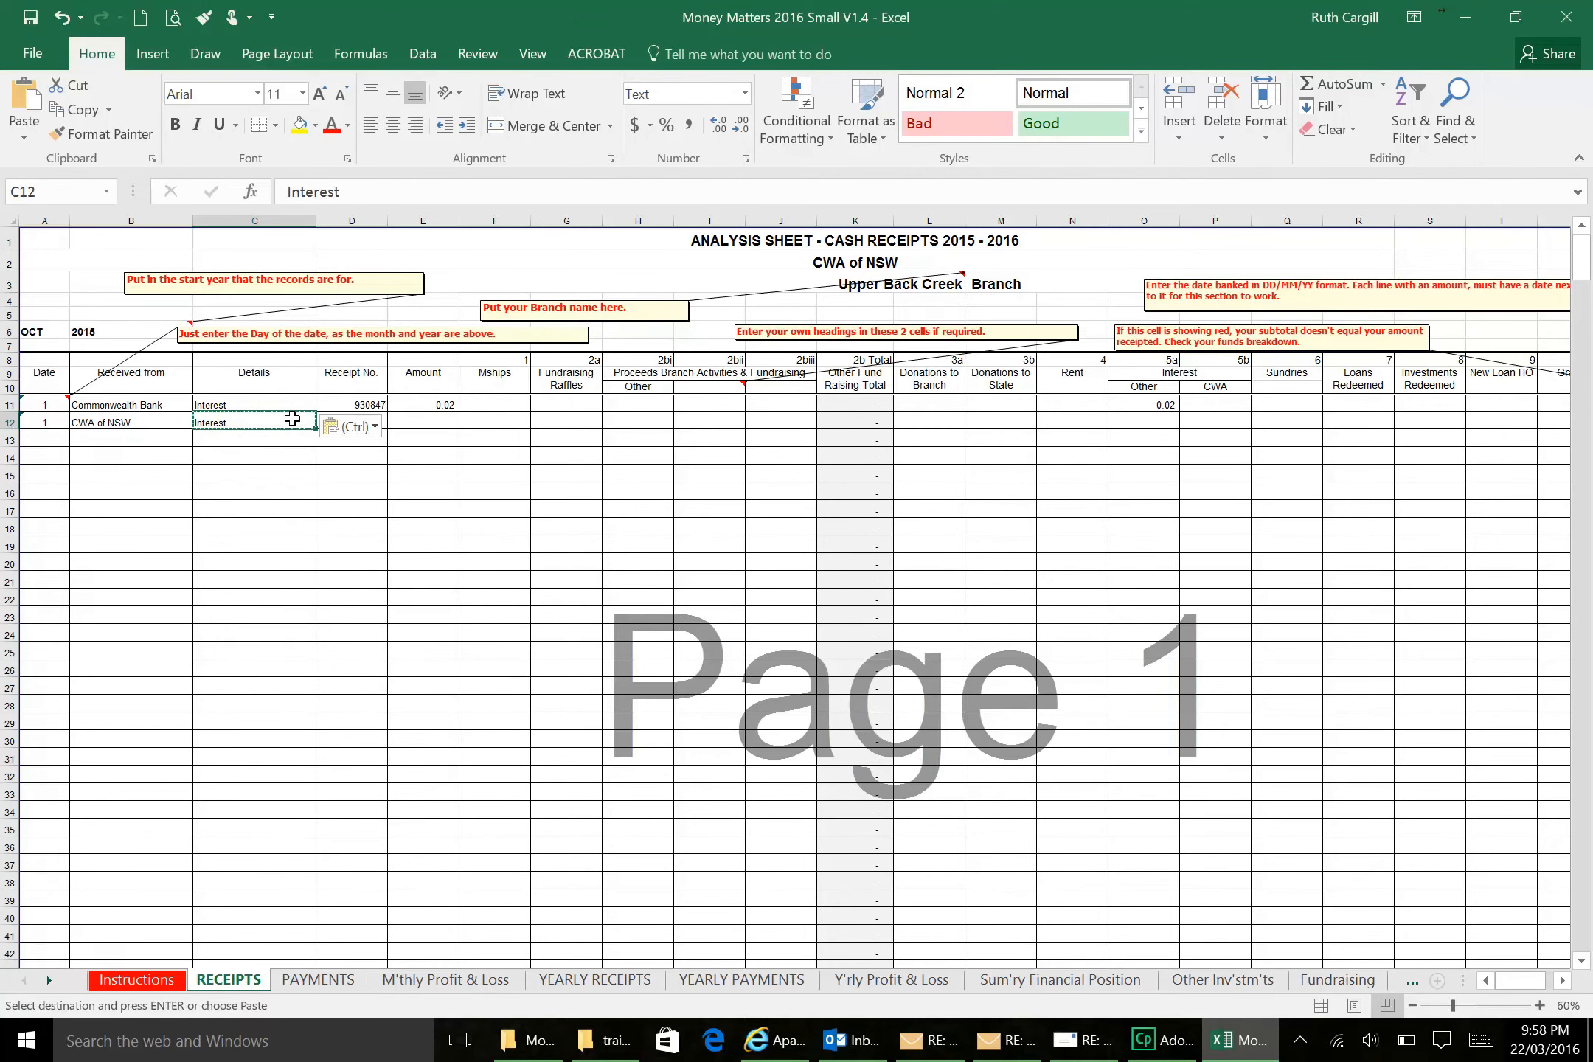
key(Escape)
Step: Enter receipt number 930848 and amount 1477.06 in row 12
key(Tab)
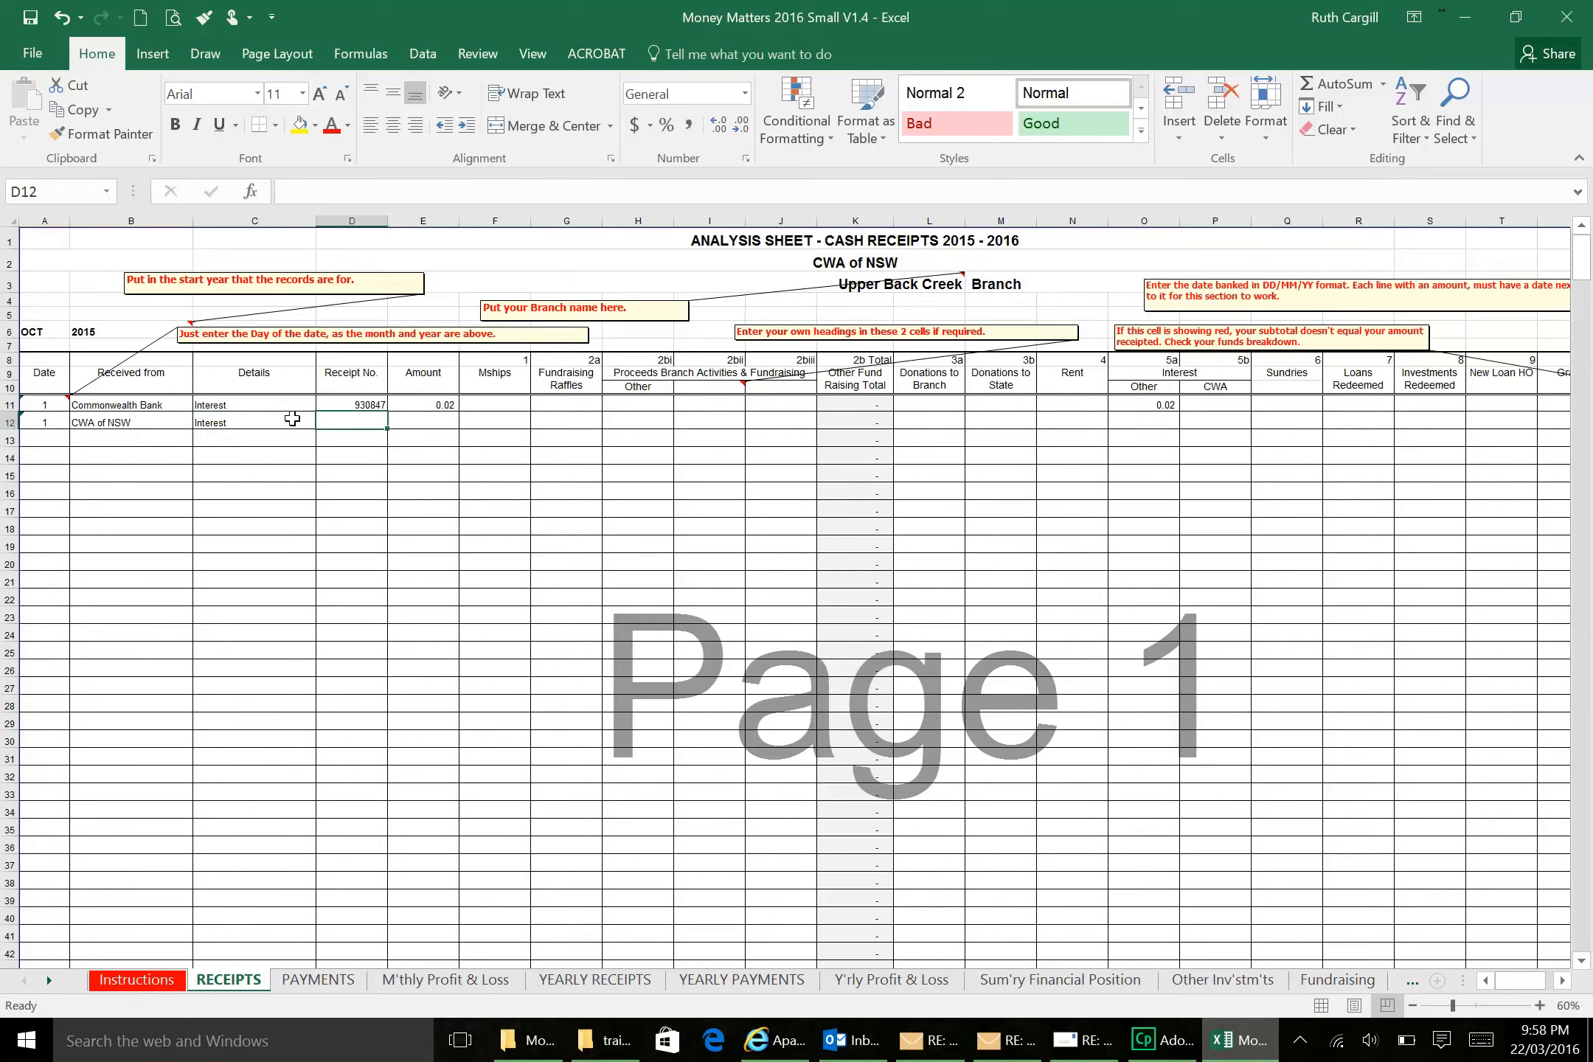
text(930848)
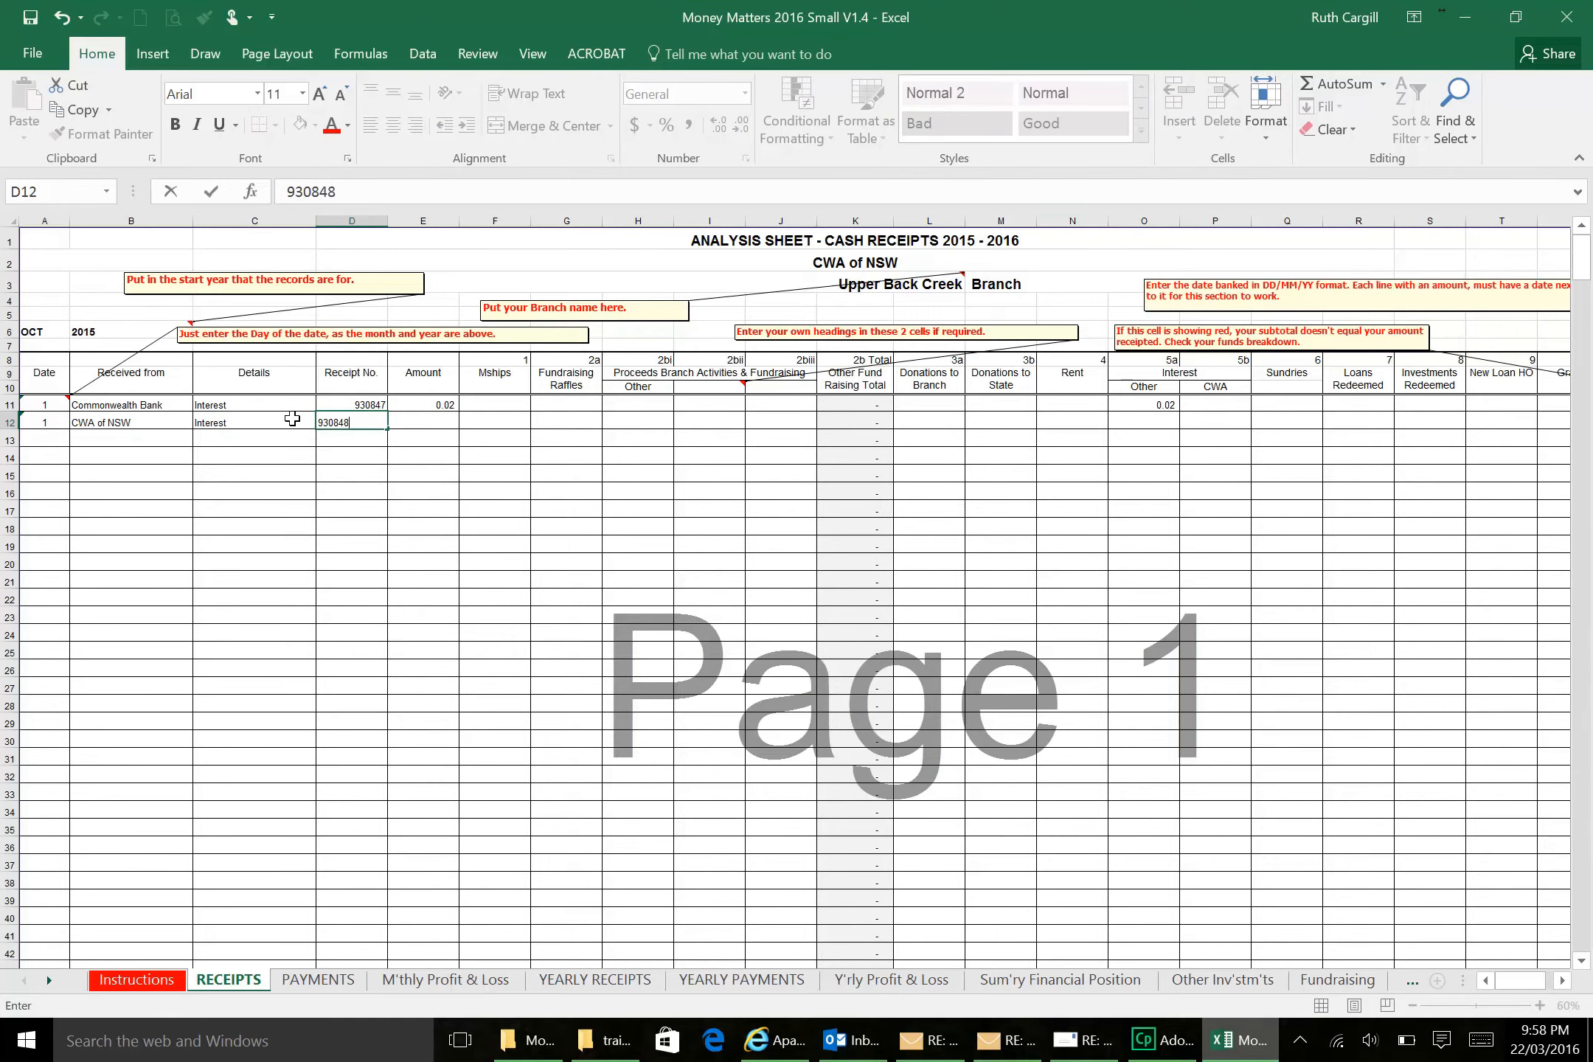
key(Tab)
text(1,)
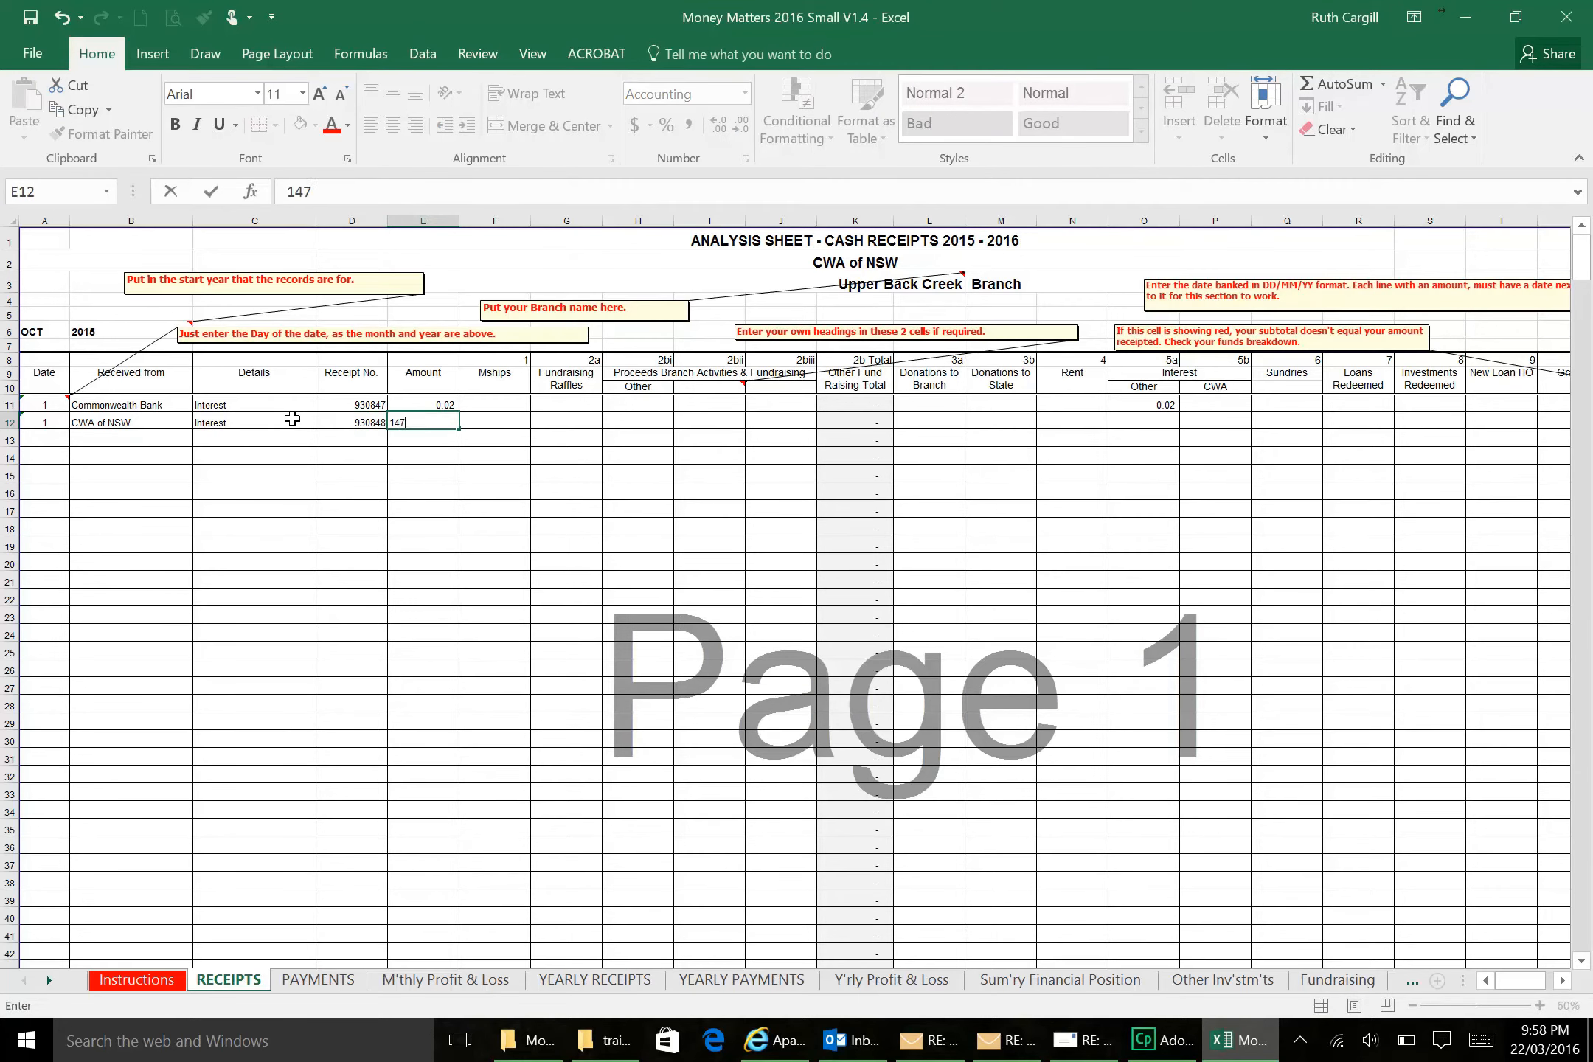
text(477.06)
key(Tab)
Step: Enter 1477.06 in row 12's CWA interest cell
key(Tab)
key(Tab)
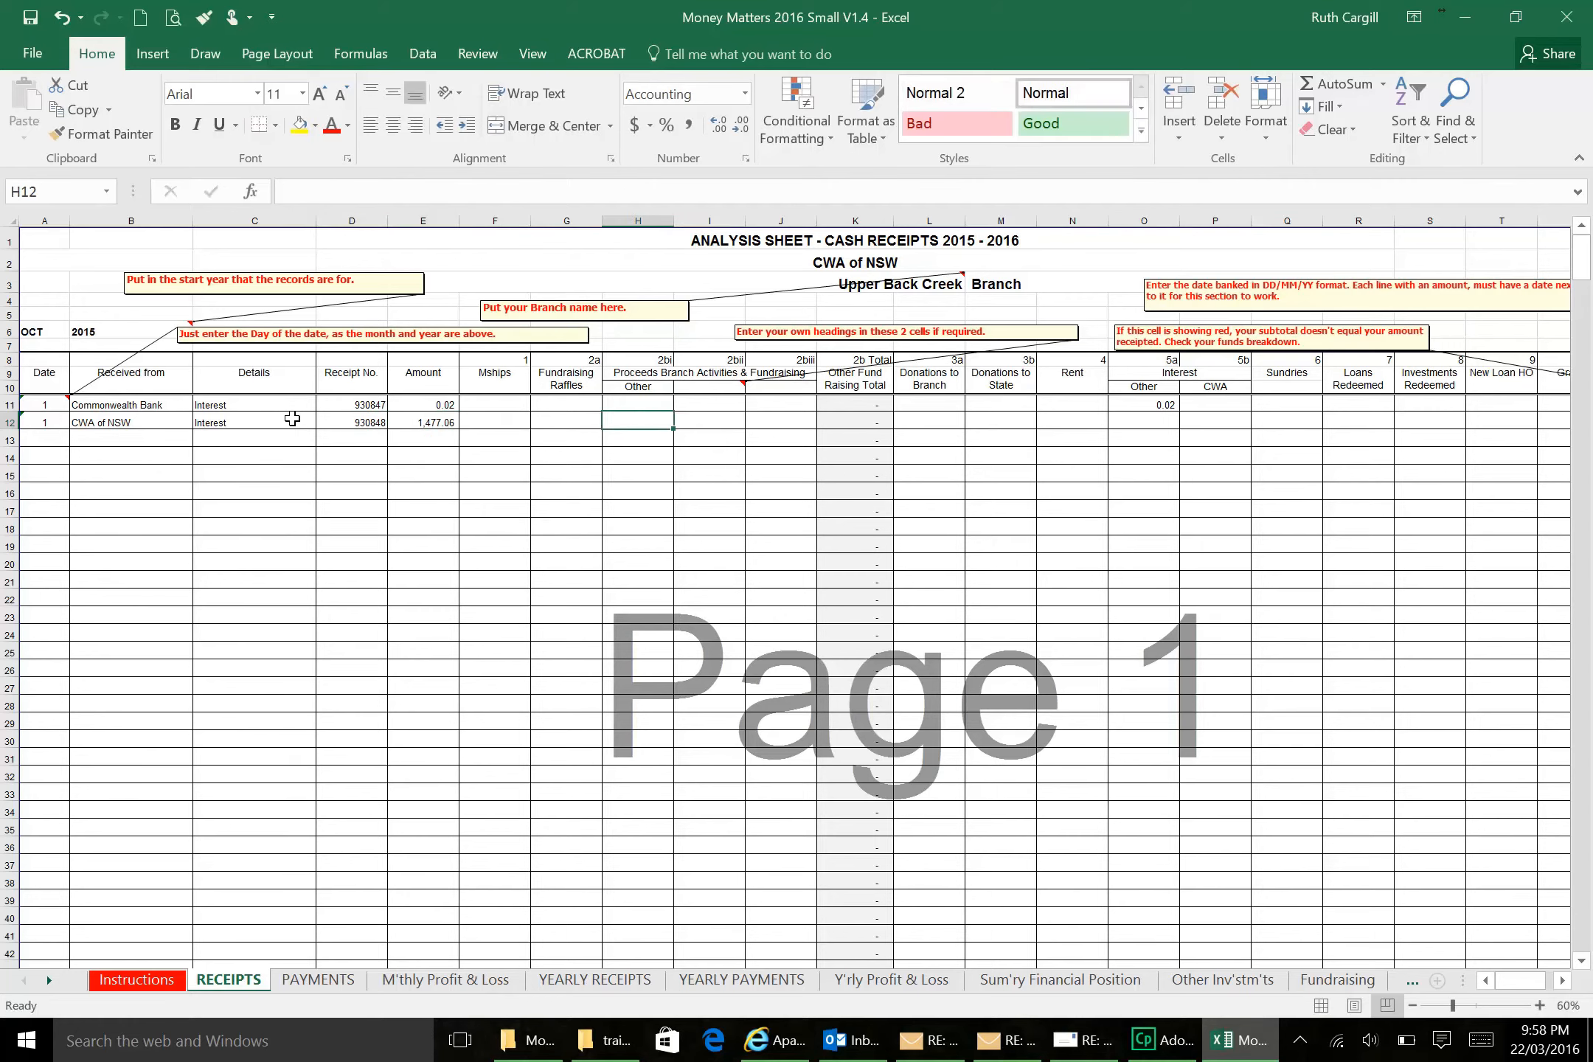
mouse_move(1521, 984)
mouse_down()
mouse_move(1545, 985)
mouse_move(1519, 984)
mouse_up()
click(1226, 419)
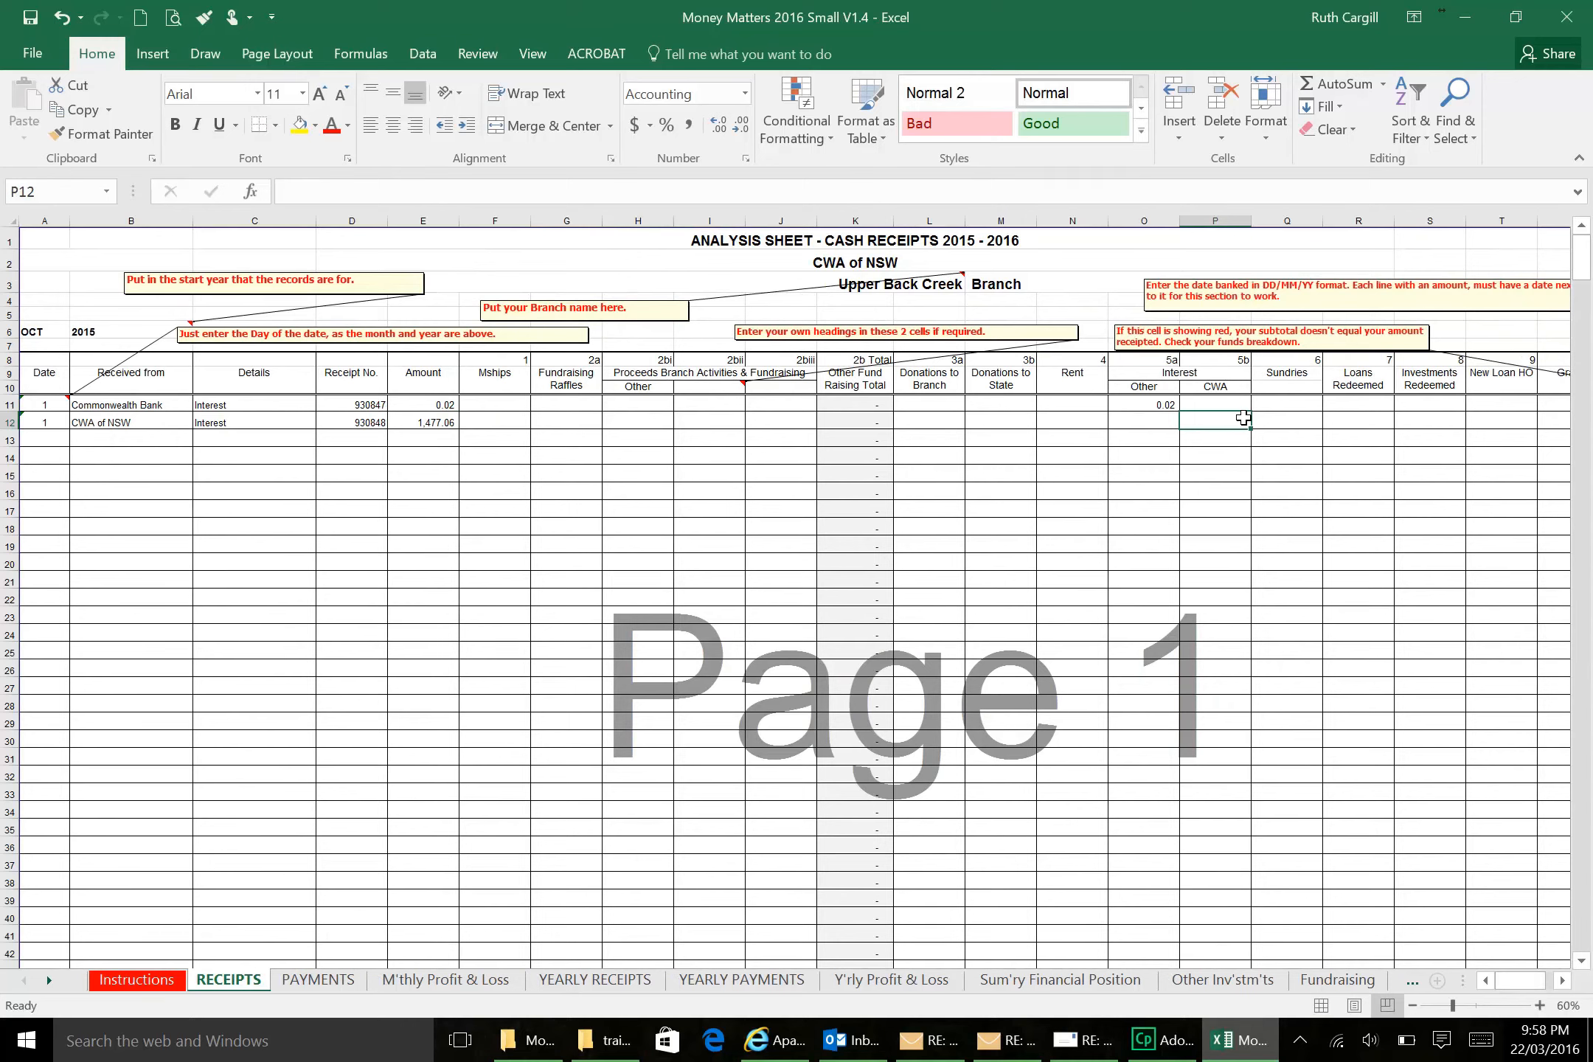
text(1477.06)
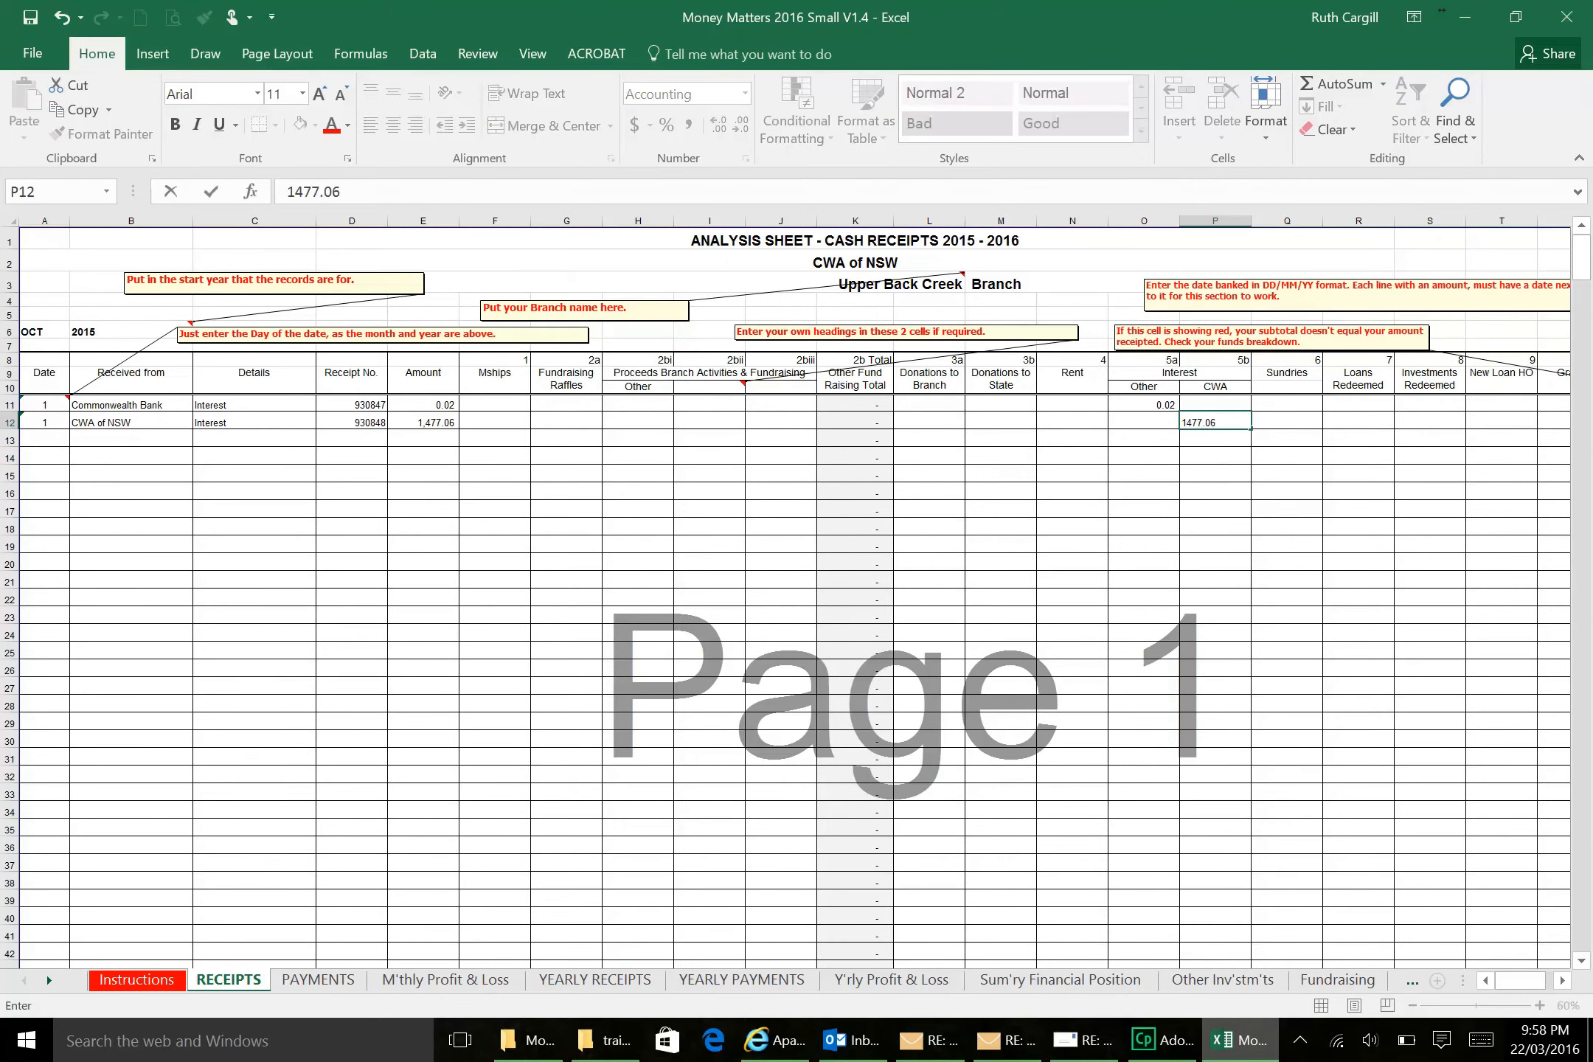
key(Return)
Step: Enter 1/10/15 as the Date Banked for rows 11 and 12
drag(1525, 981, 1552, 988)
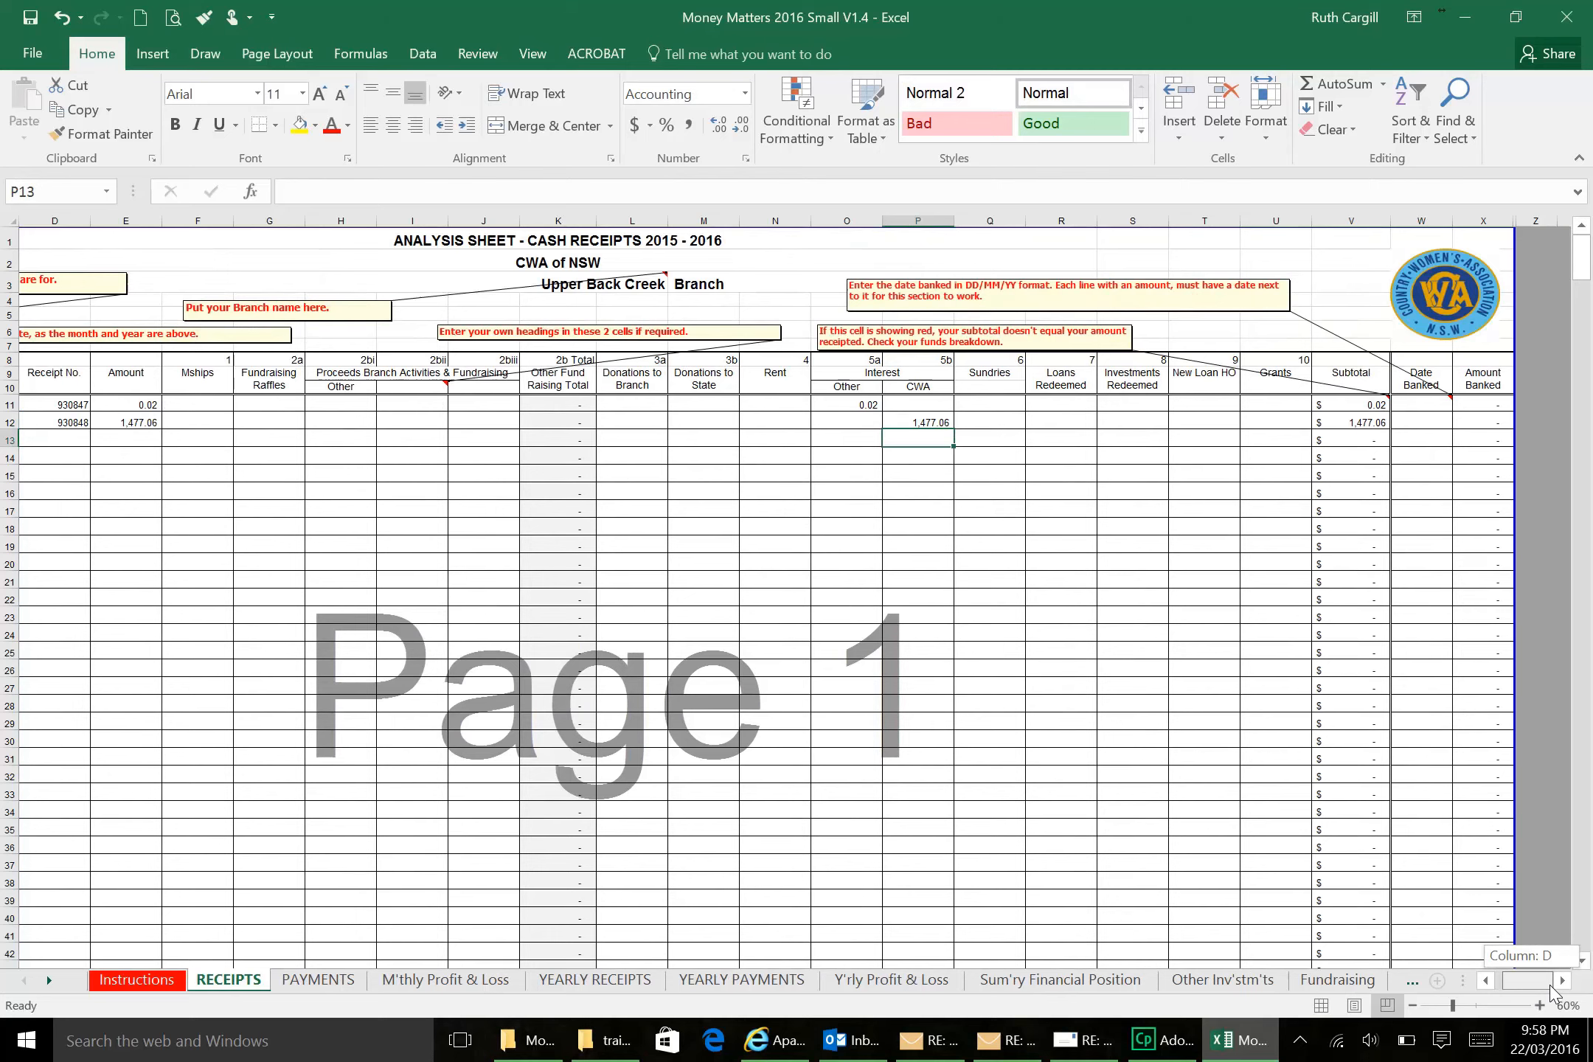
drag(1552, 988, 1553, 990)
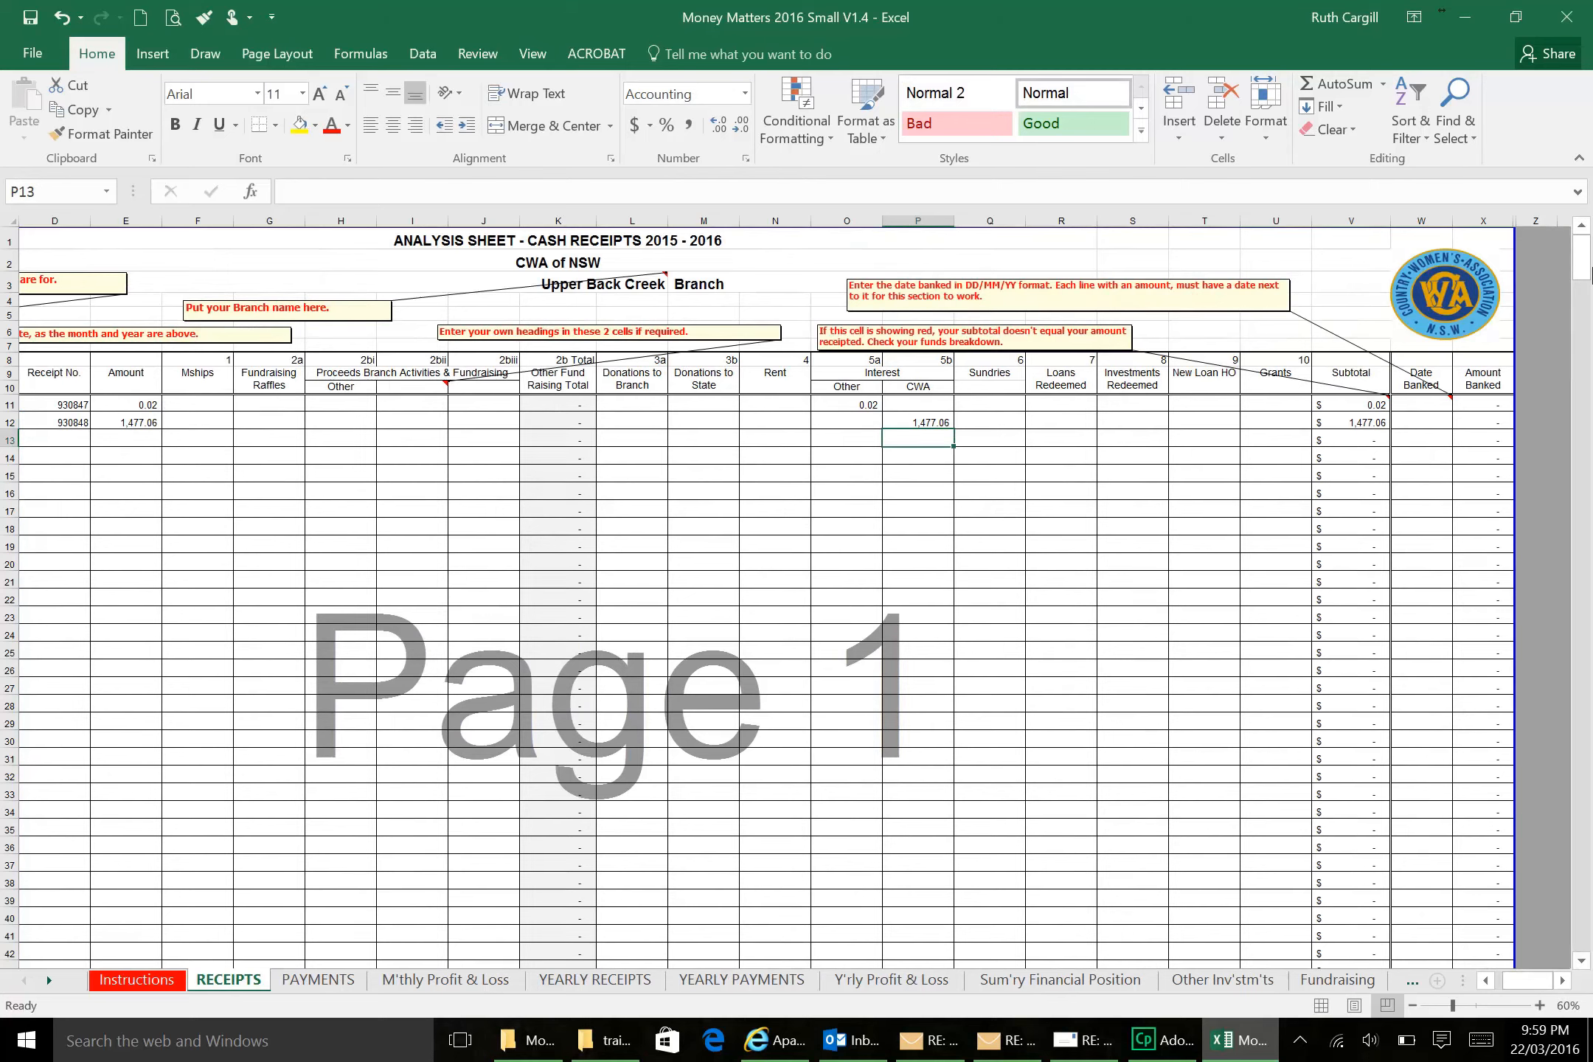
click(1431, 405)
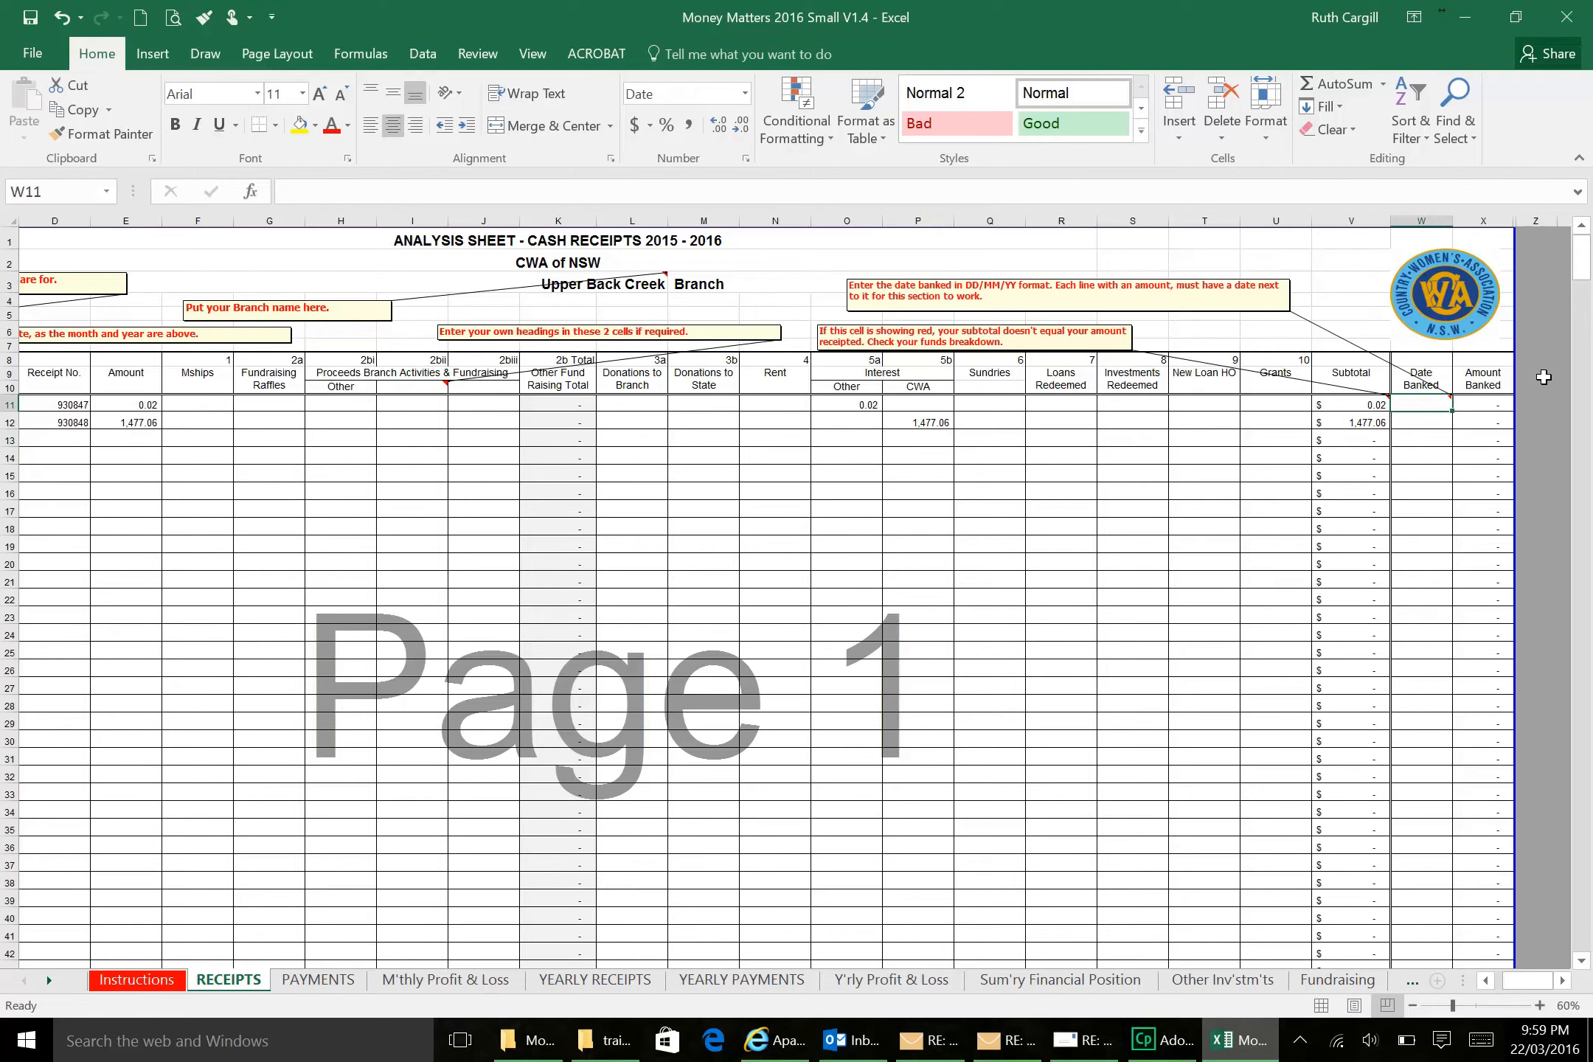
text(1/10/15)
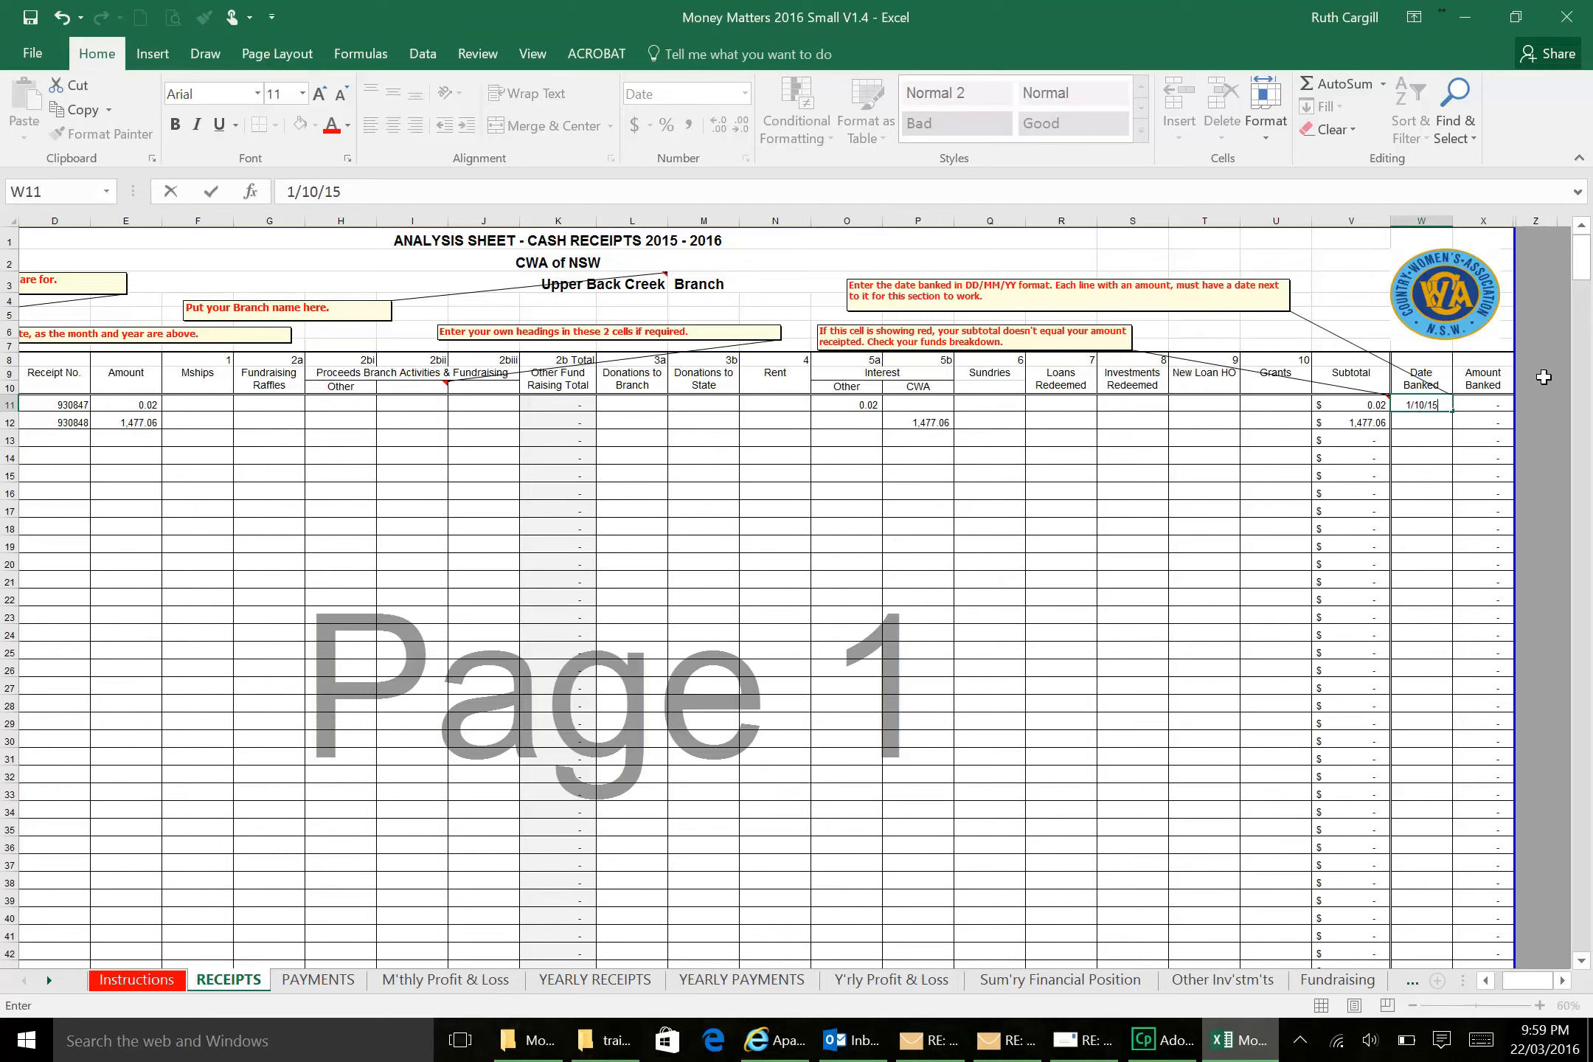
key(Return)
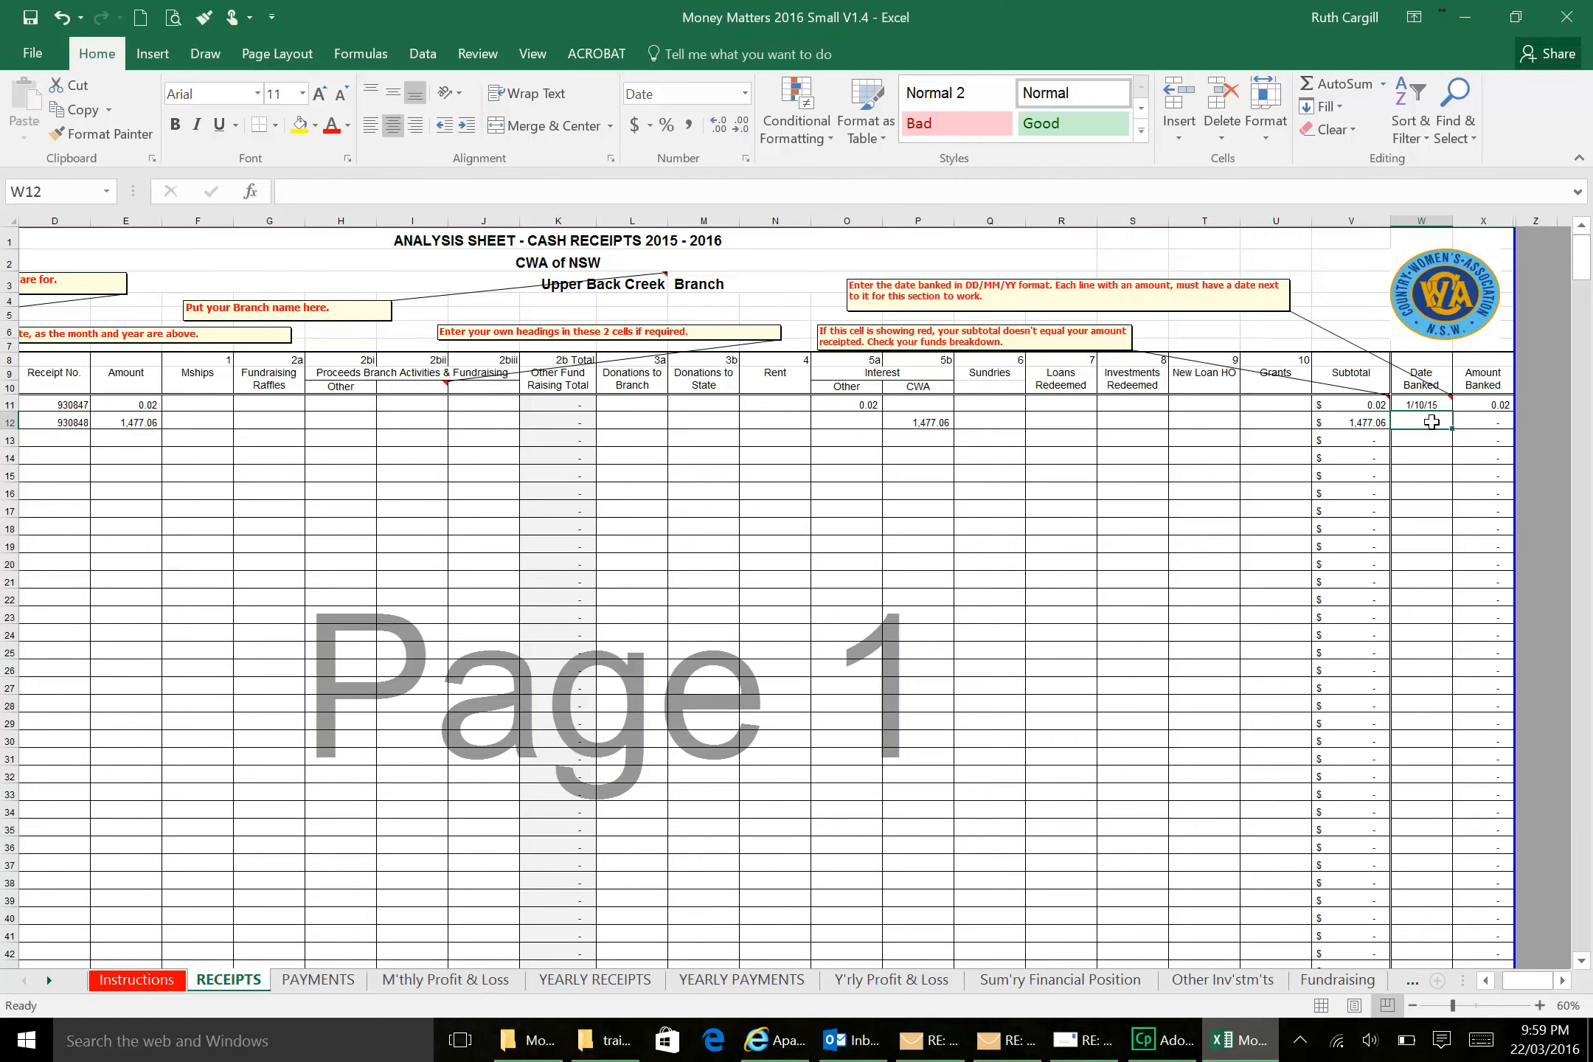
text(1/10/15)
key(Return)
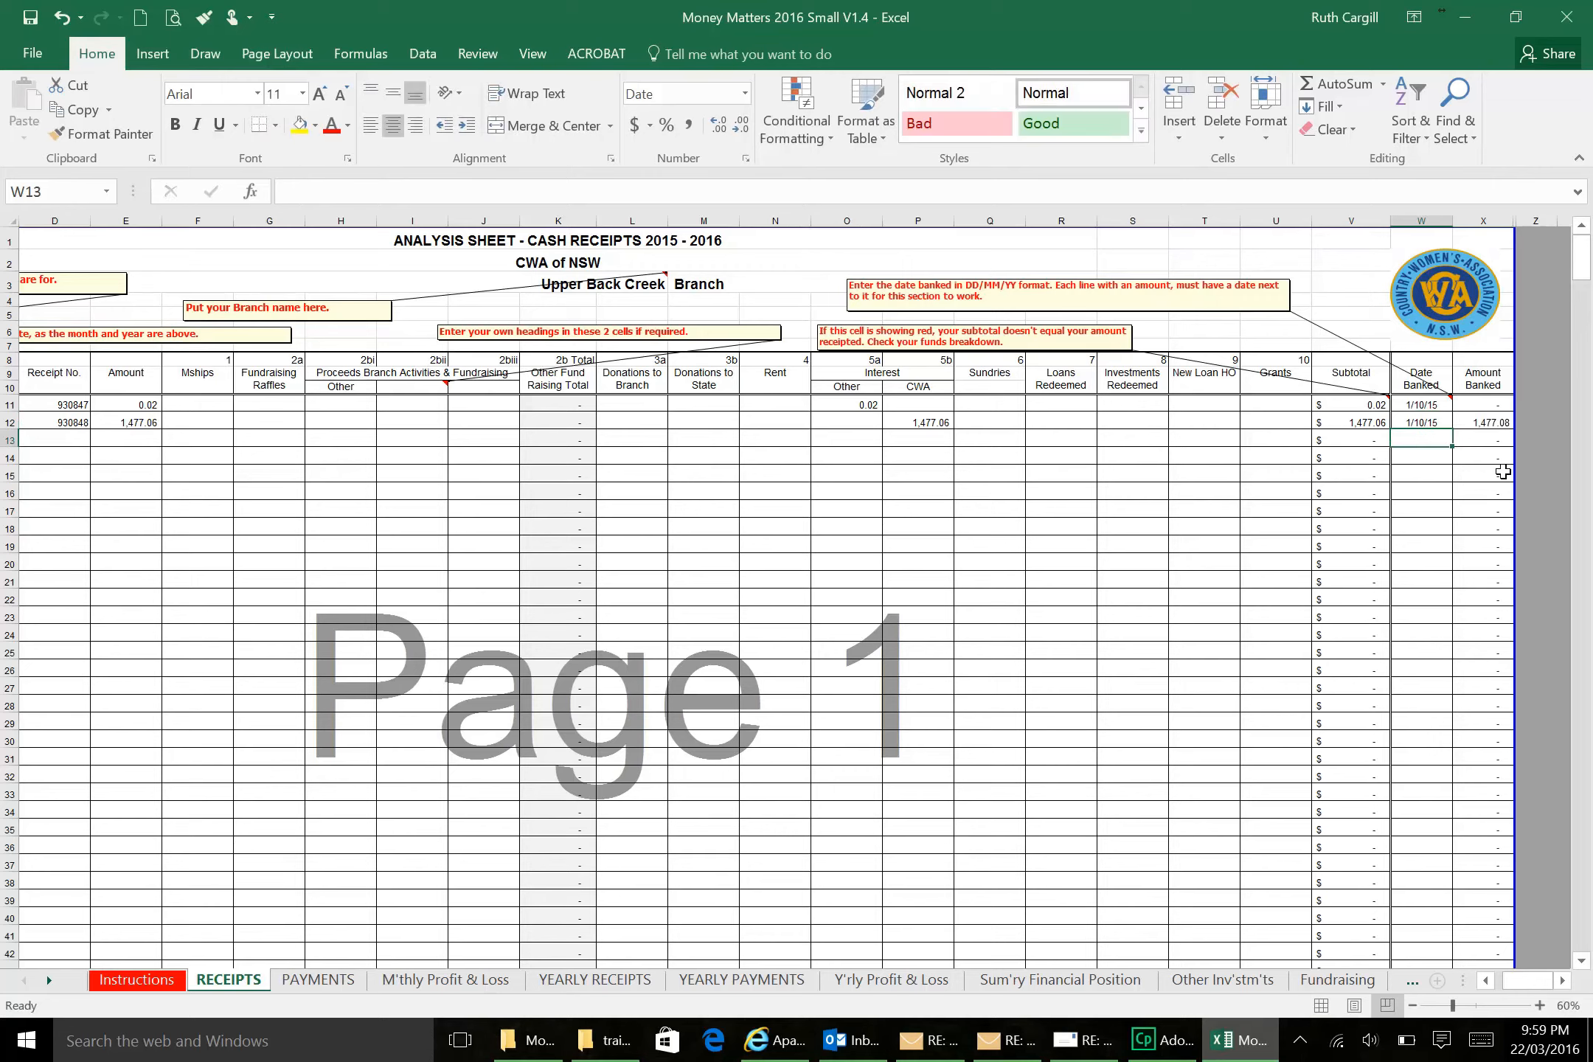
Step: Examine the Amount Banked cells of rows 11 and 12 and row 11's Date Banked
key(Up)
key(Right)
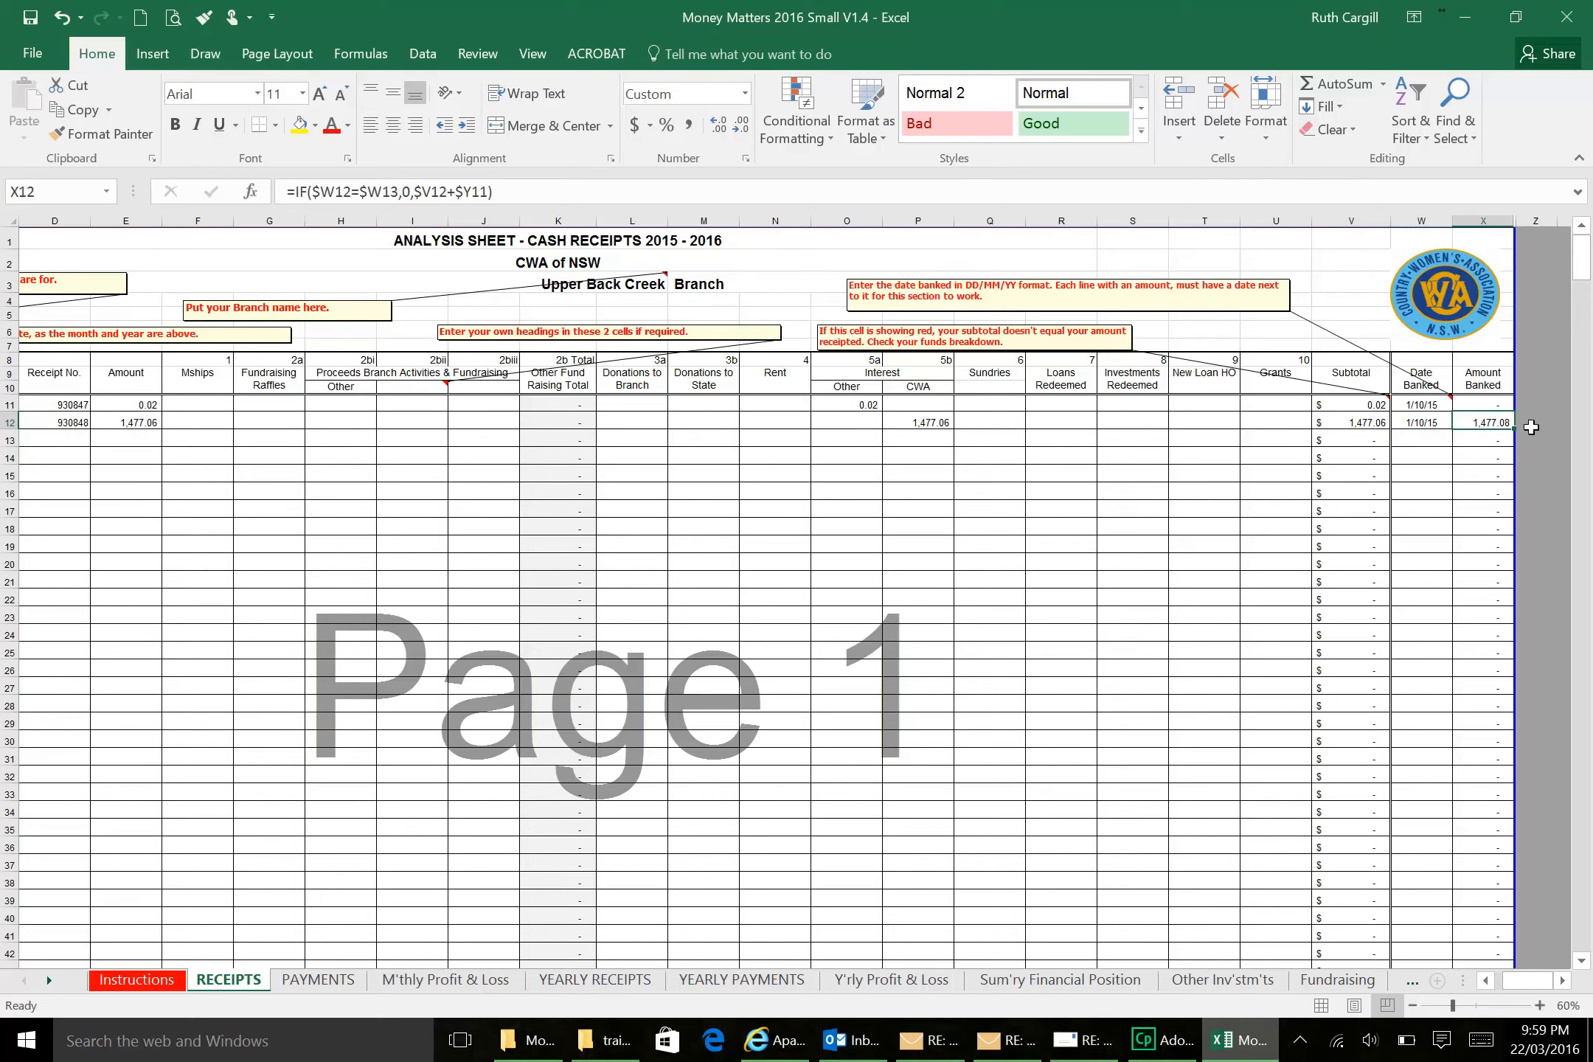
click(1437, 407)
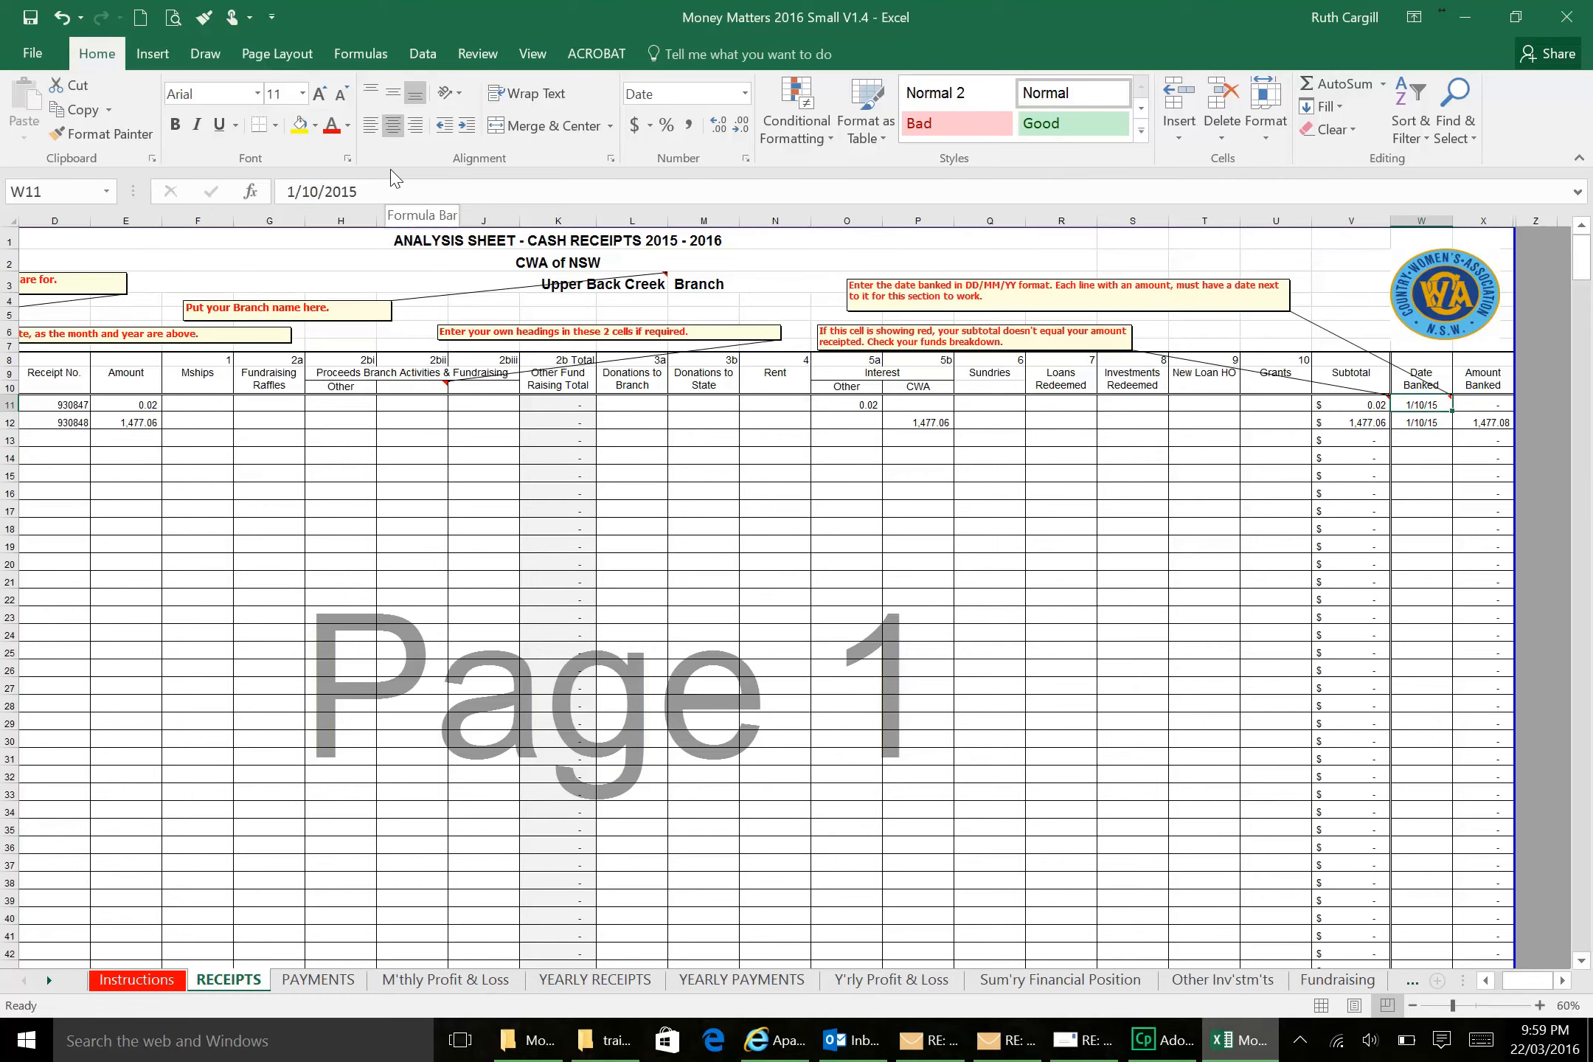
drag(1498, 494, 1525, 688)
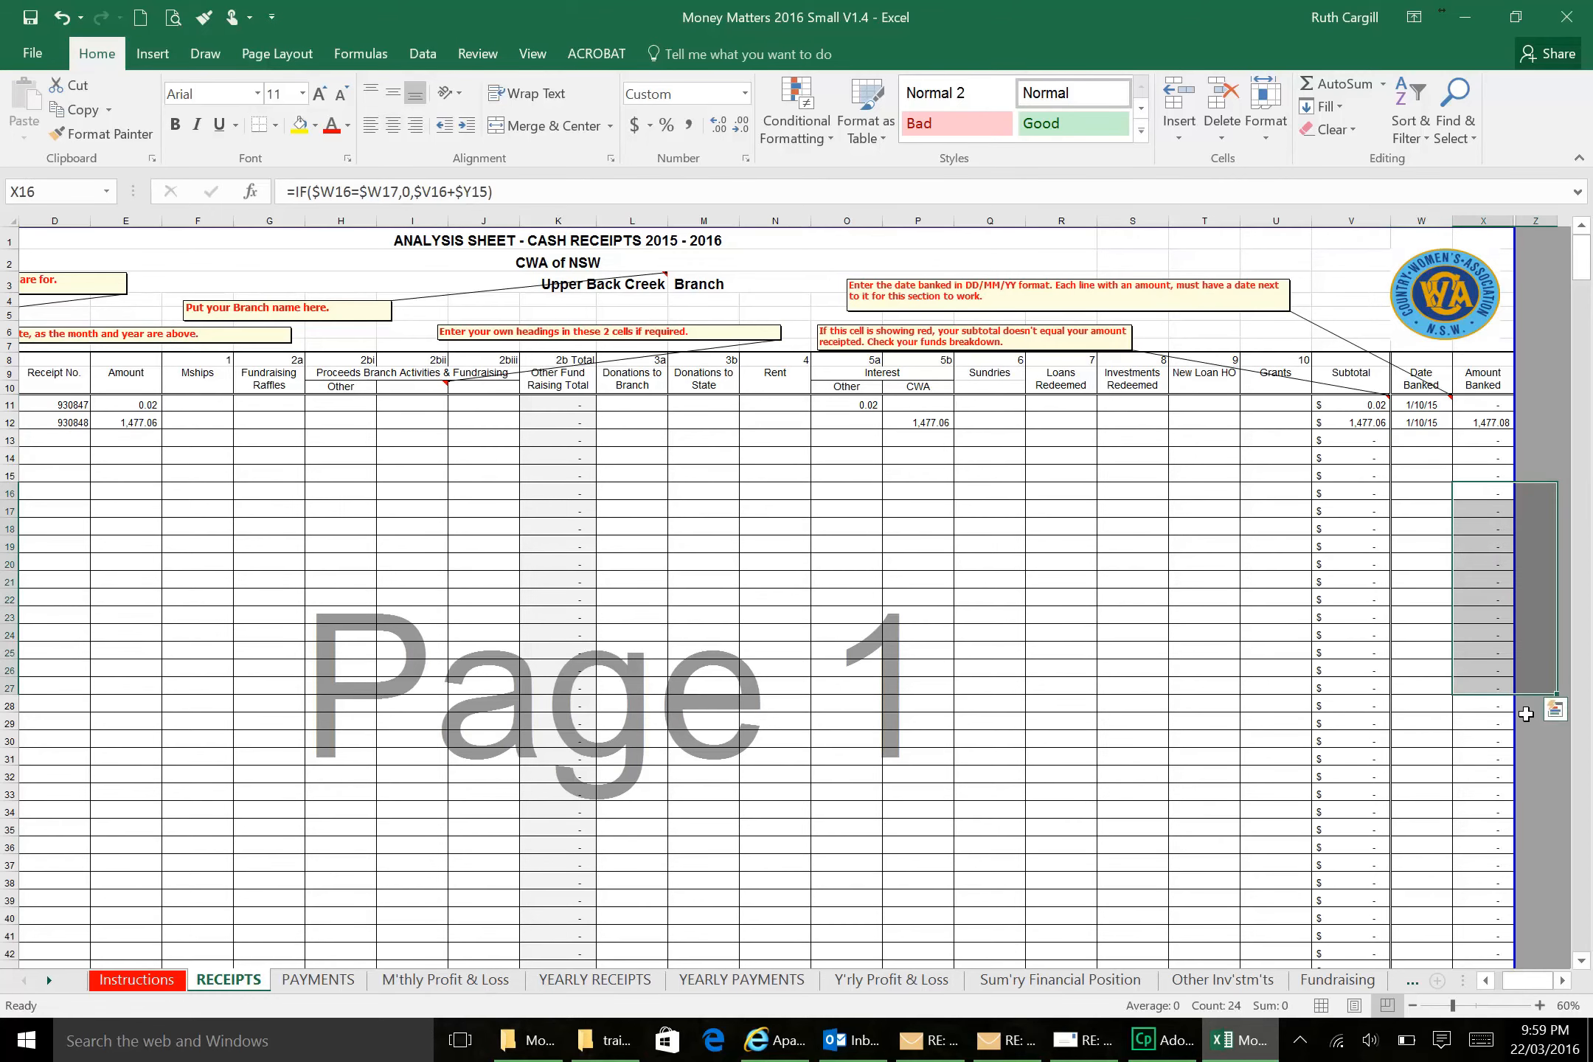
click(1485, 434)
click(1483, 408)
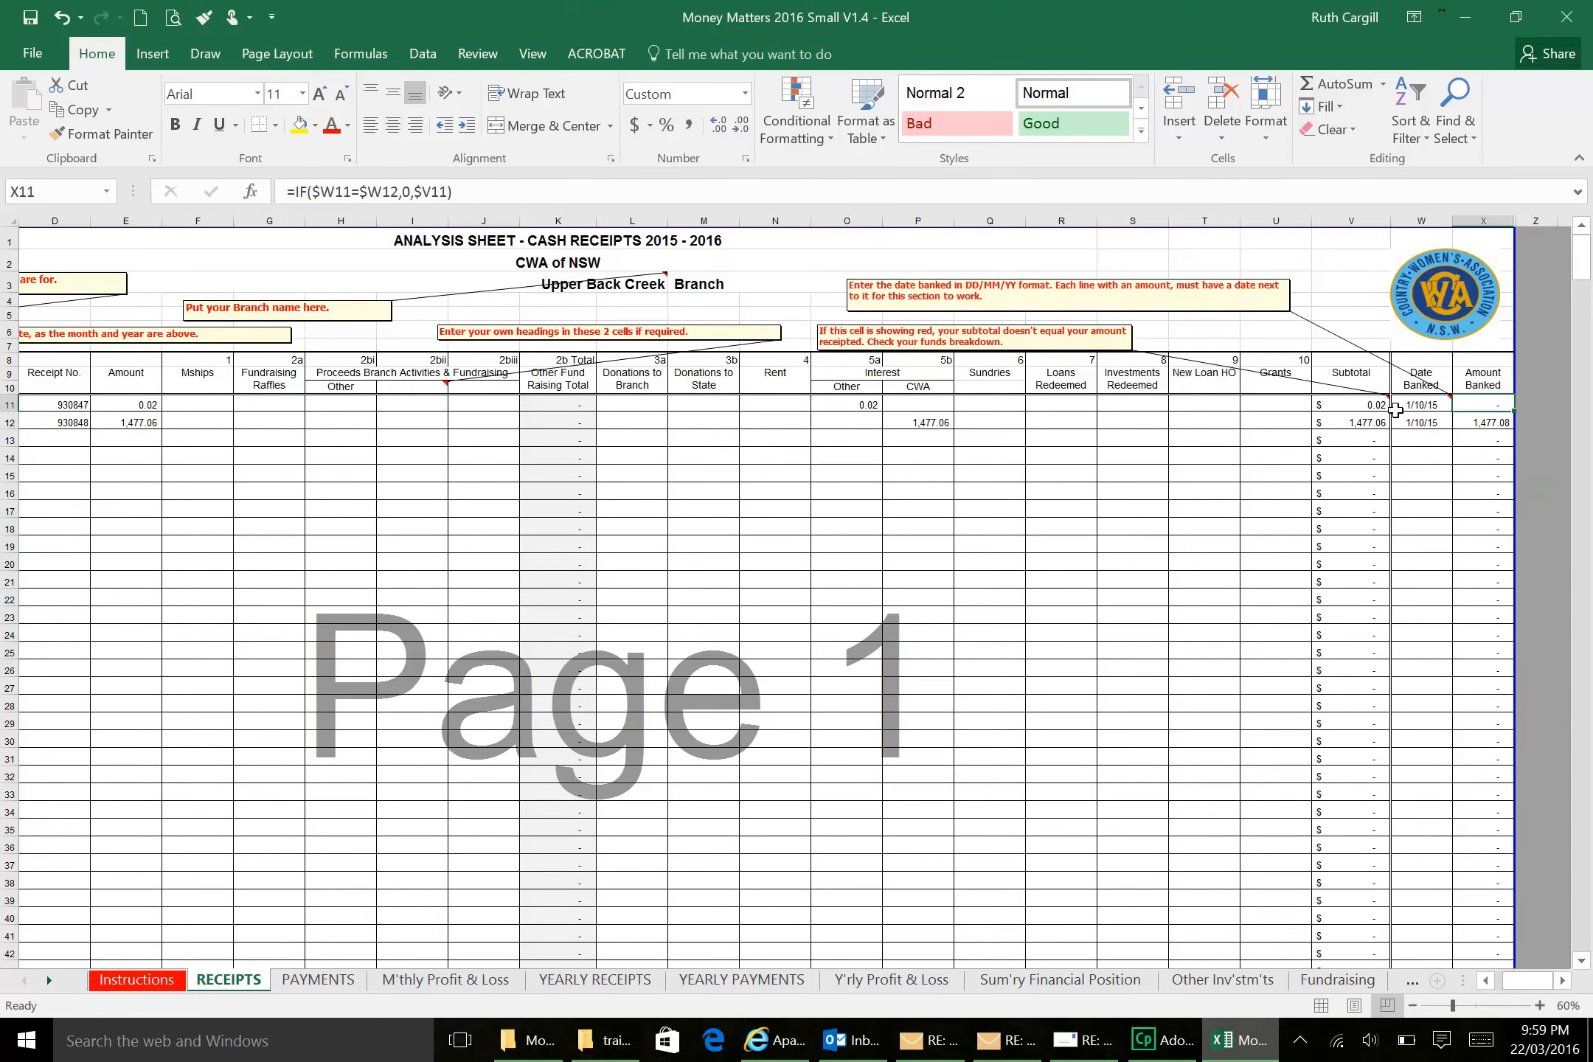
Step: Add the suffix A to row 12's Date Banked so it reads 1/10/2015 A
click(1438, 424)
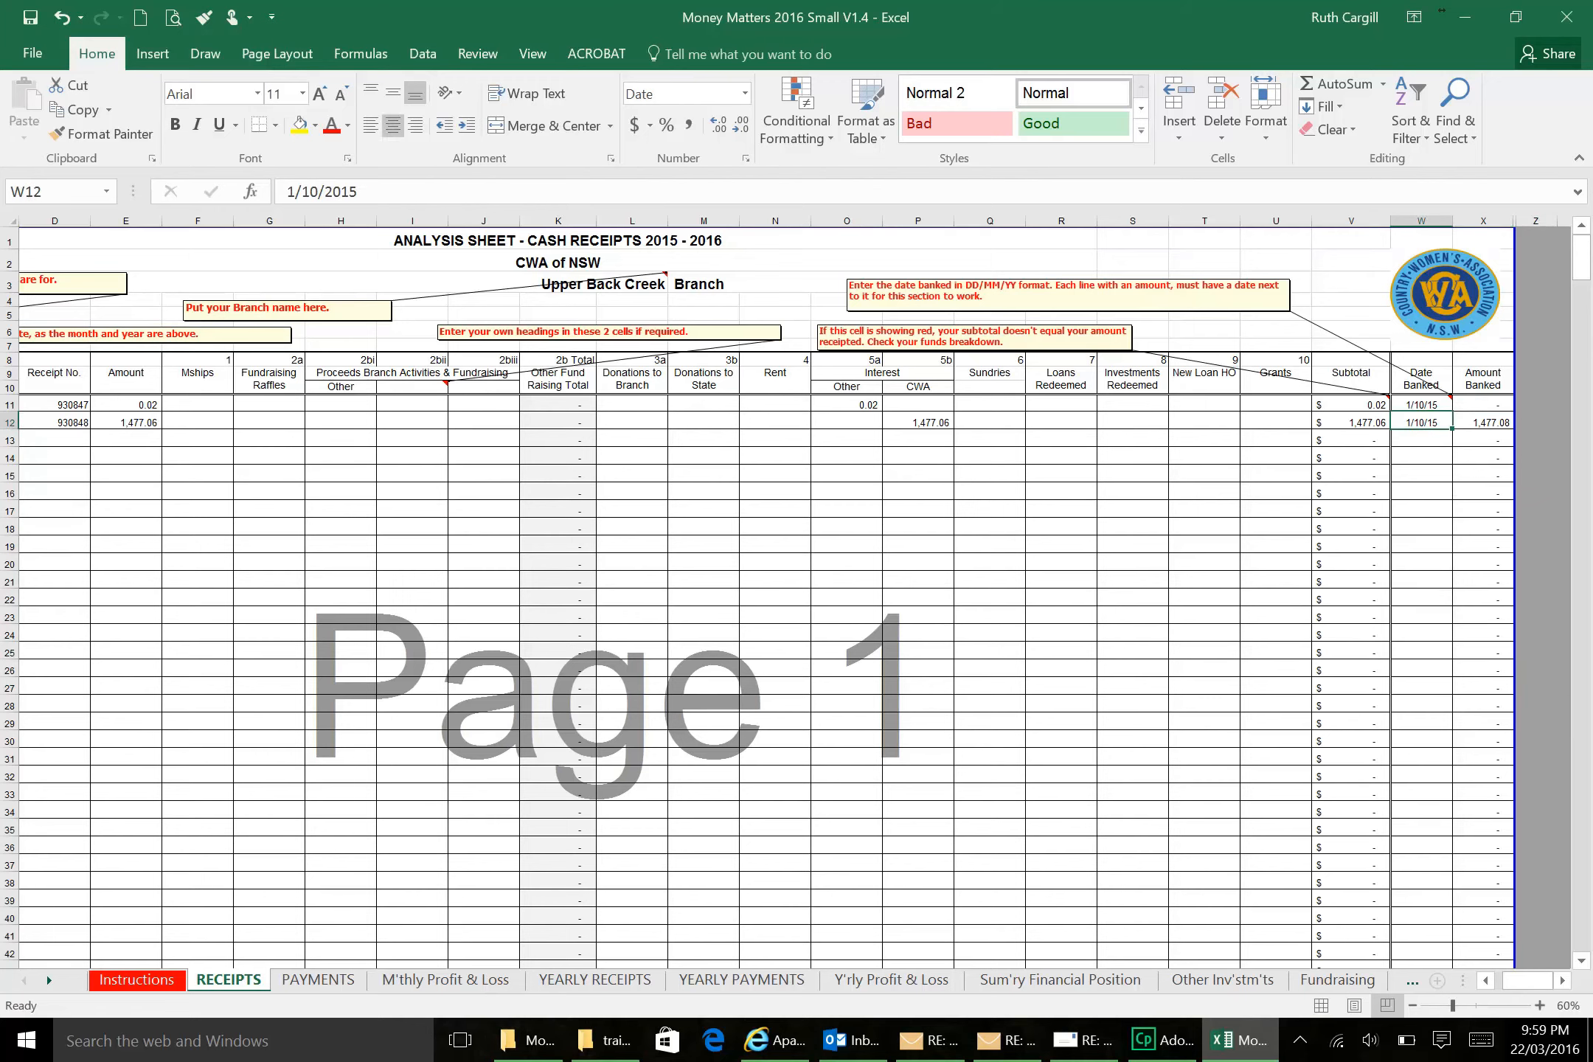
key(F2)
text(a)
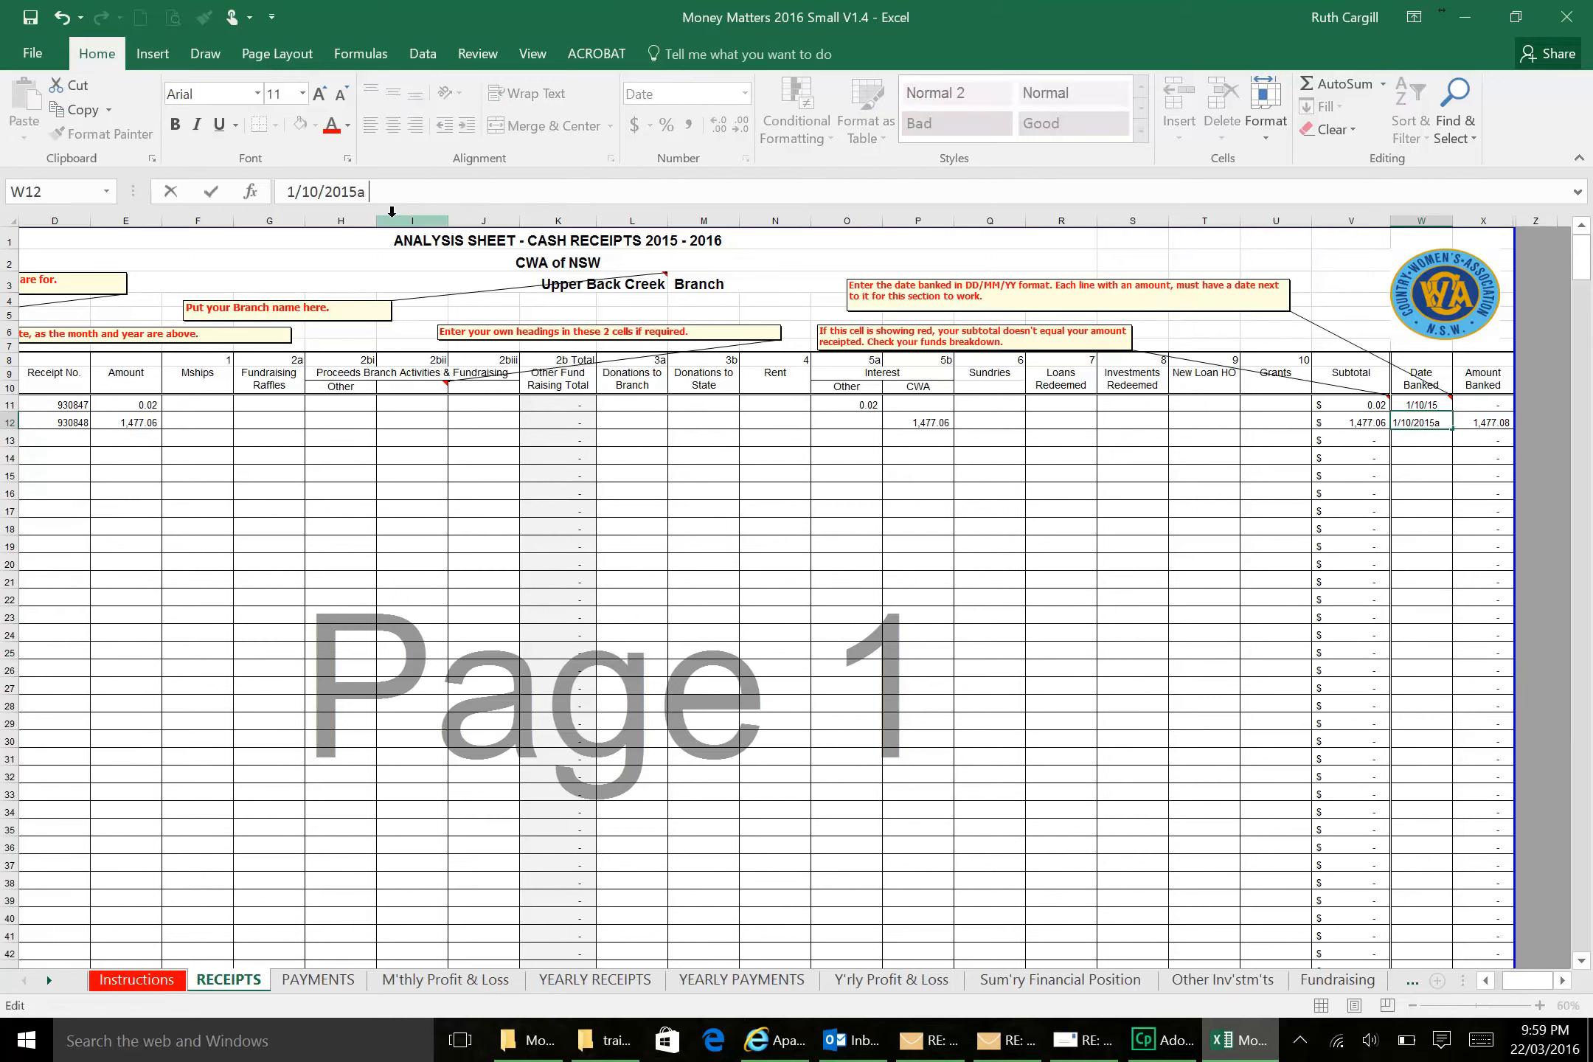
drag(369, 191, 357, 191)
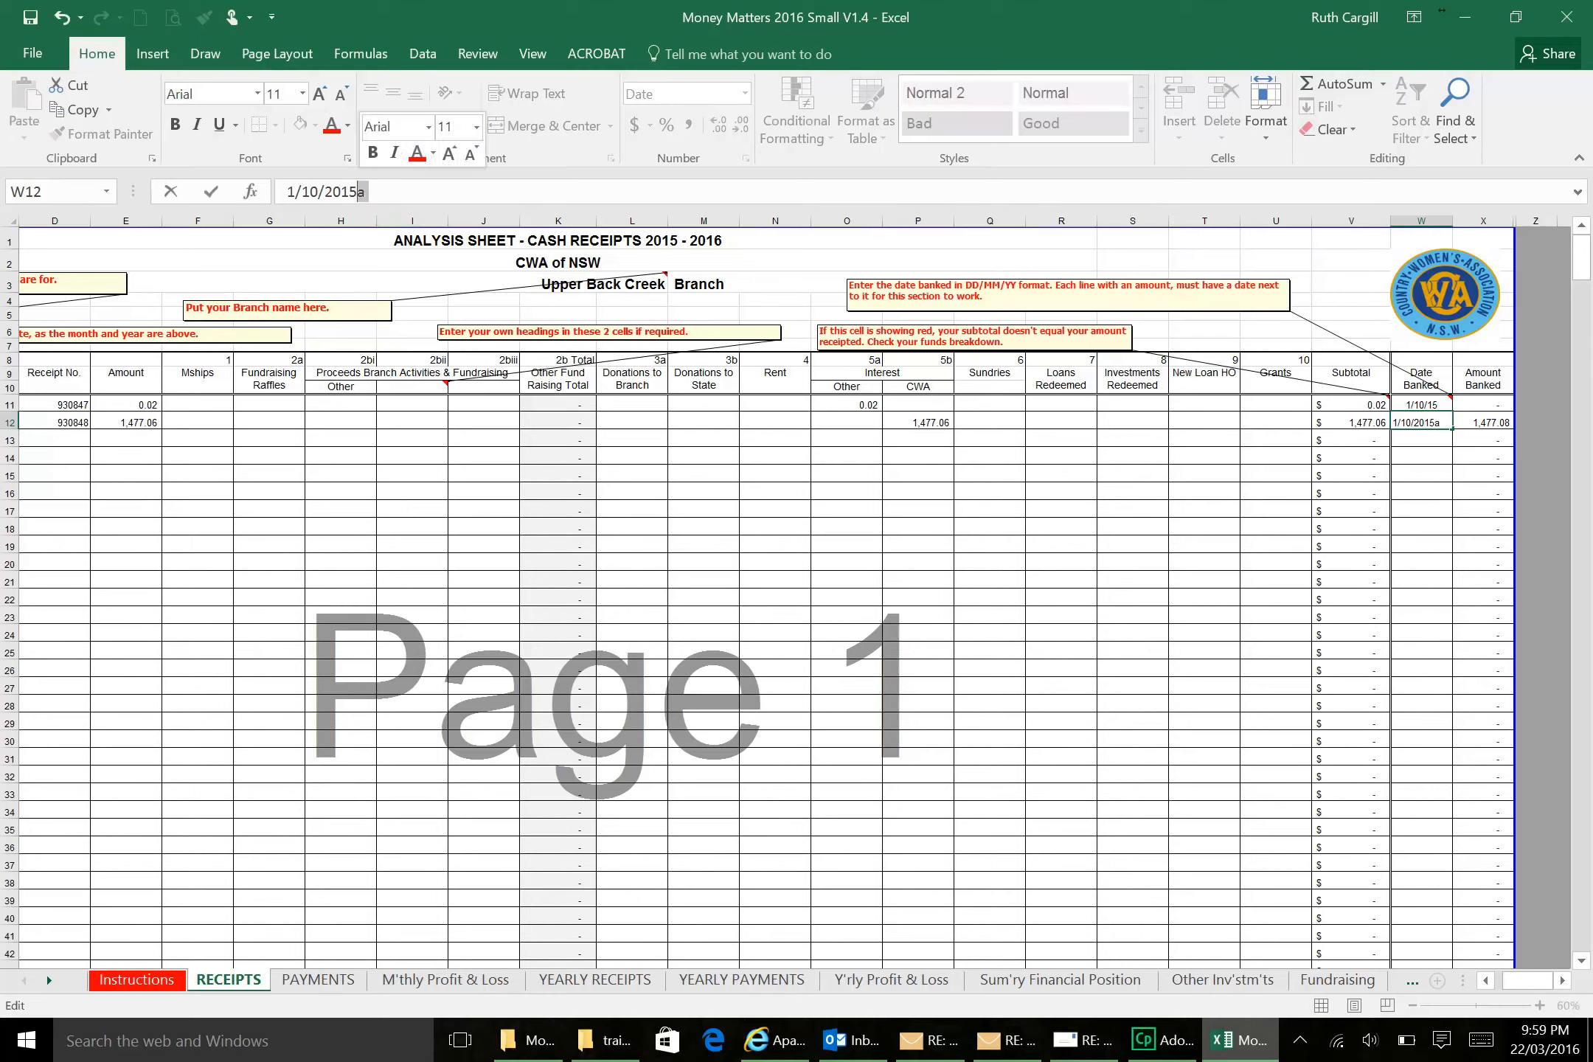
key(BackSpace)
text(A)
click(1350, 581)
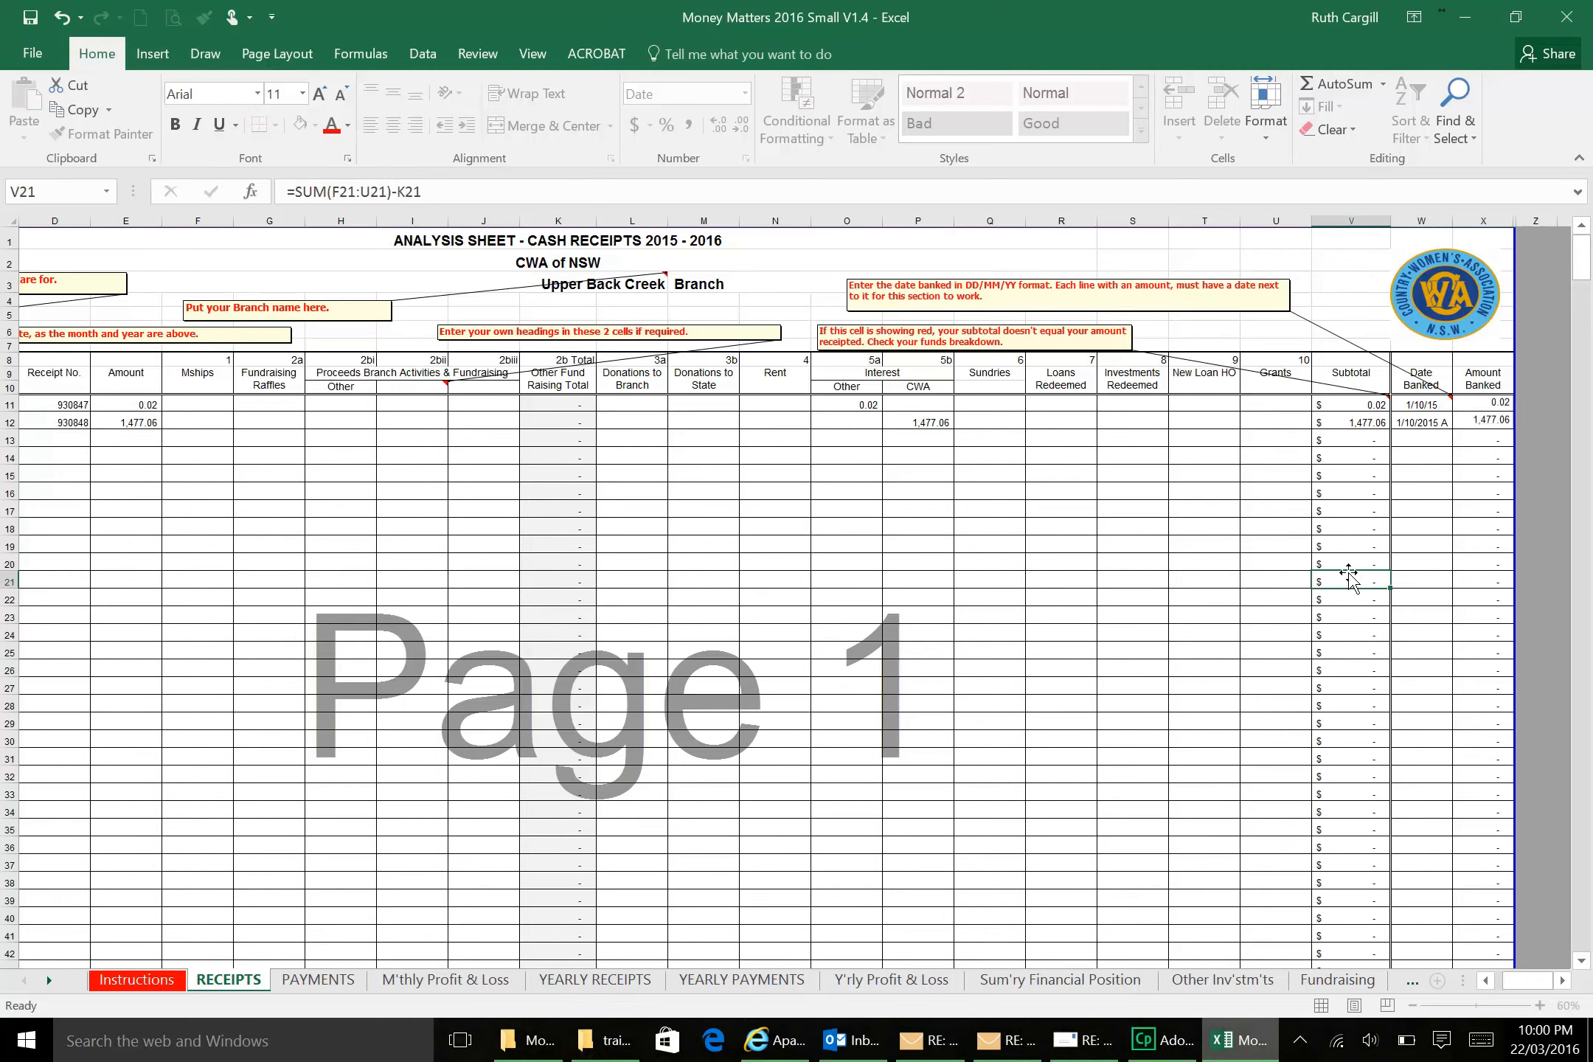
click(1434, 421)
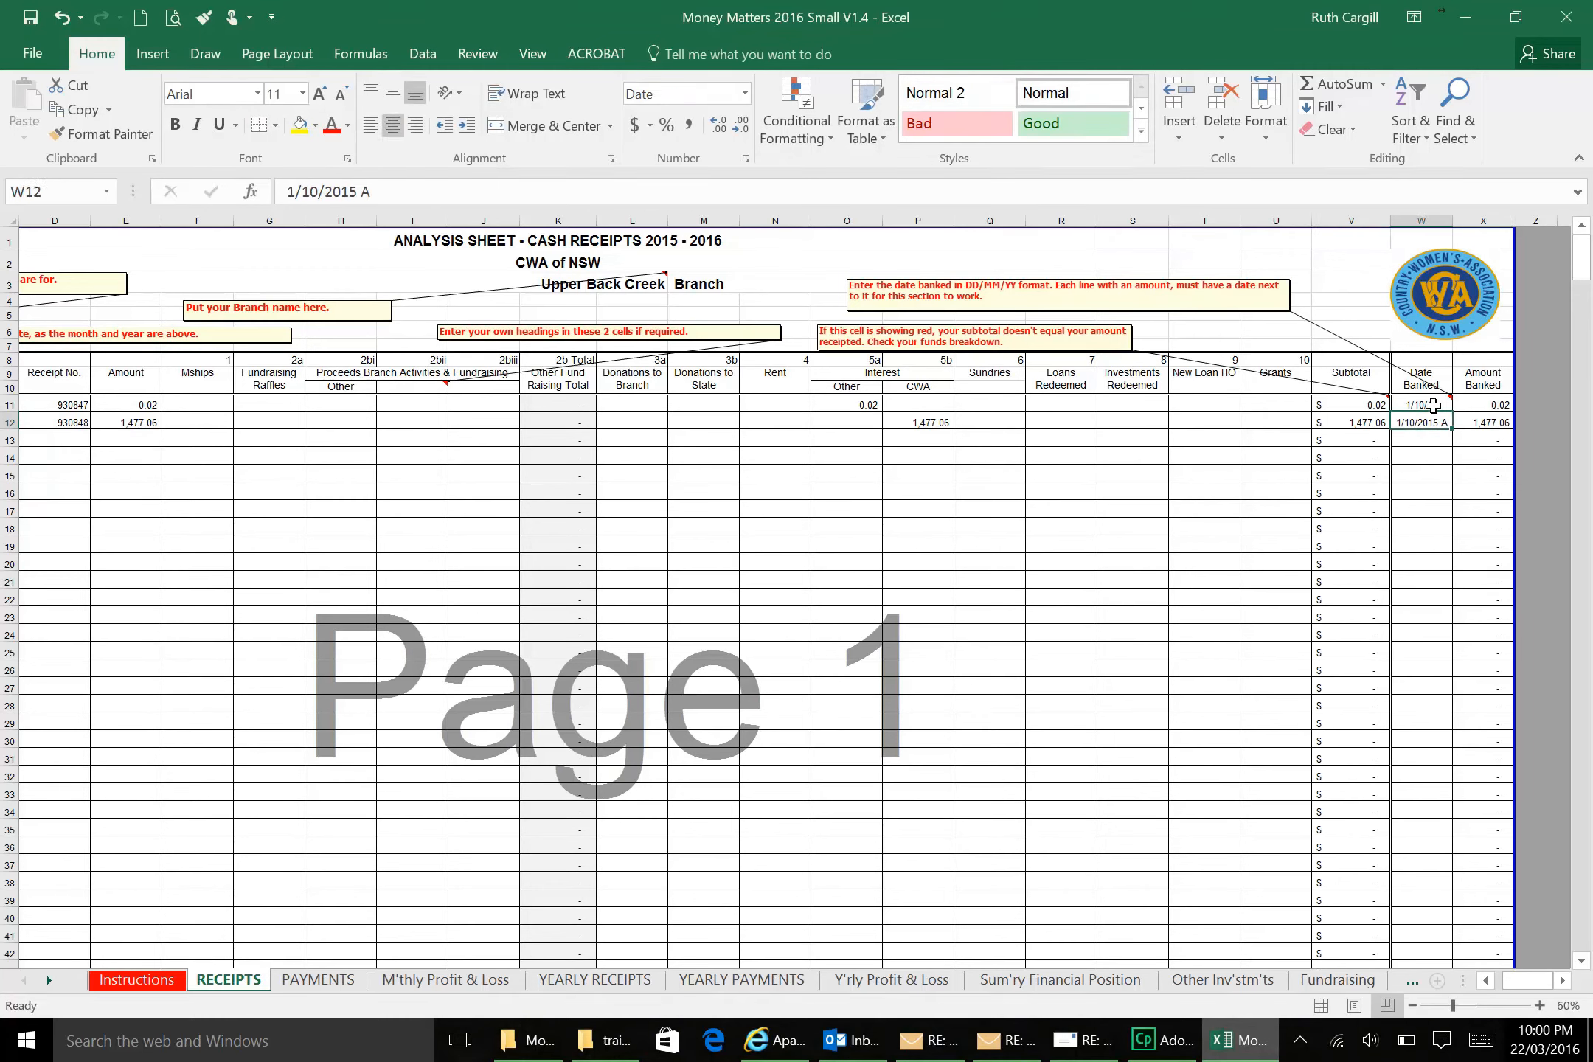
Step: Enter 930849 as the receipt number in row 13 of the October receipts
click(1479, 424)
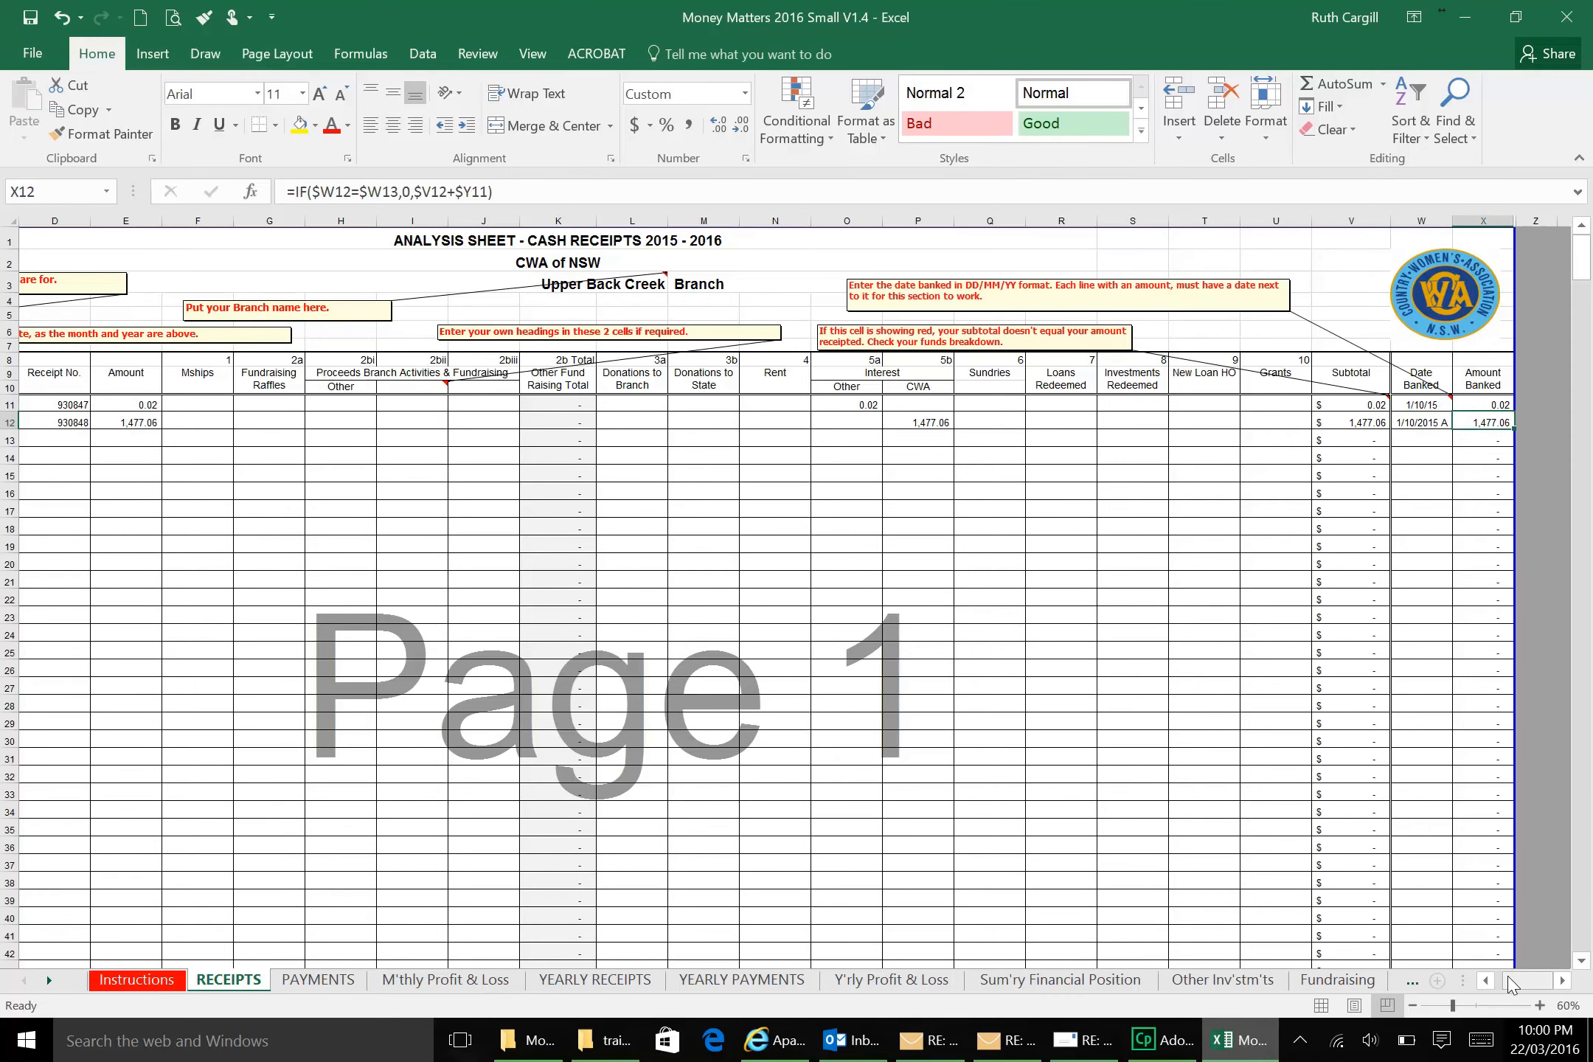
drag(1527, 981, 1491, 985)
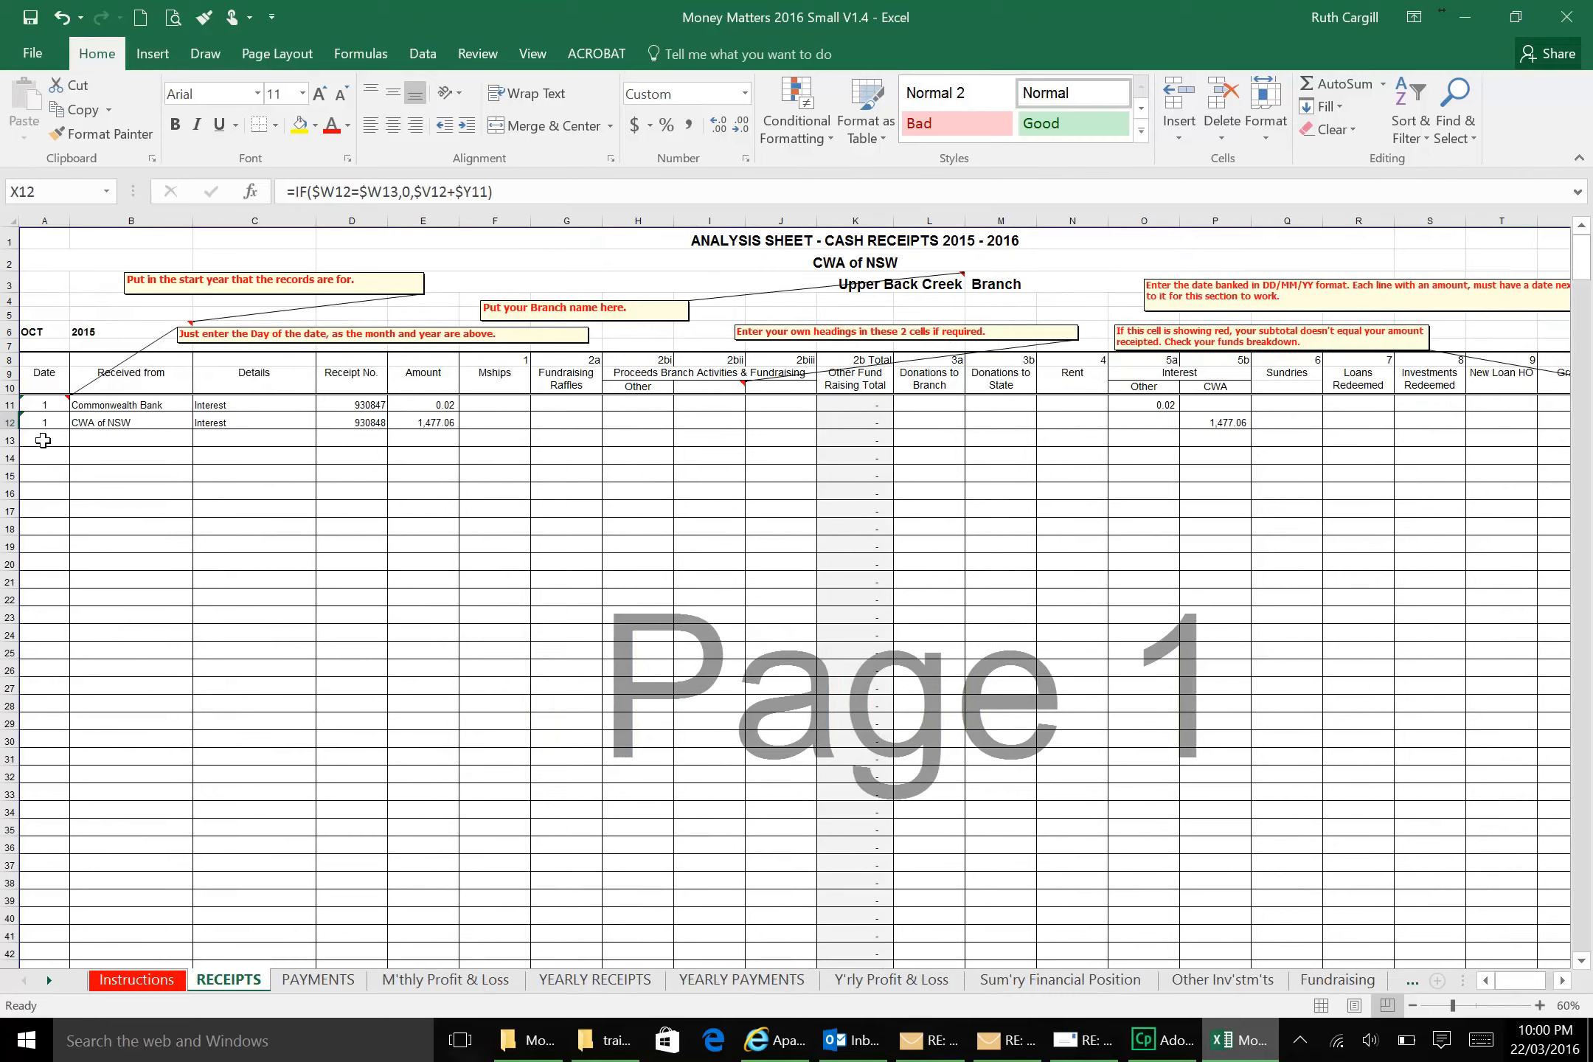
click(360, 439)
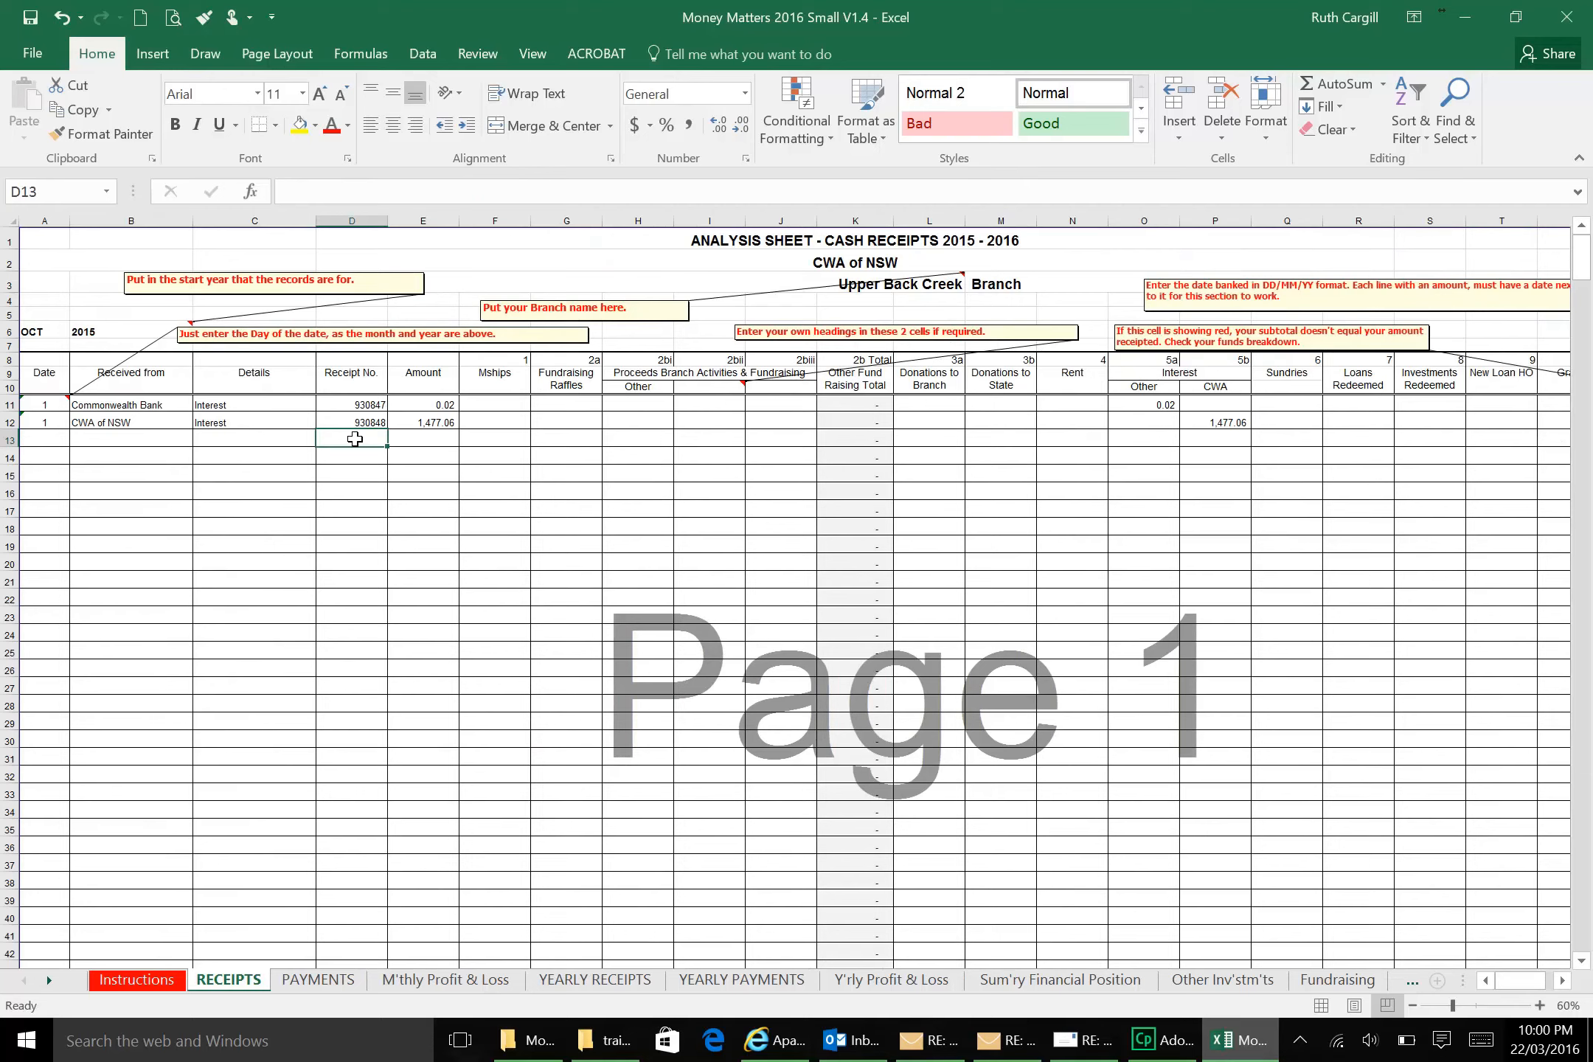
text(930849)
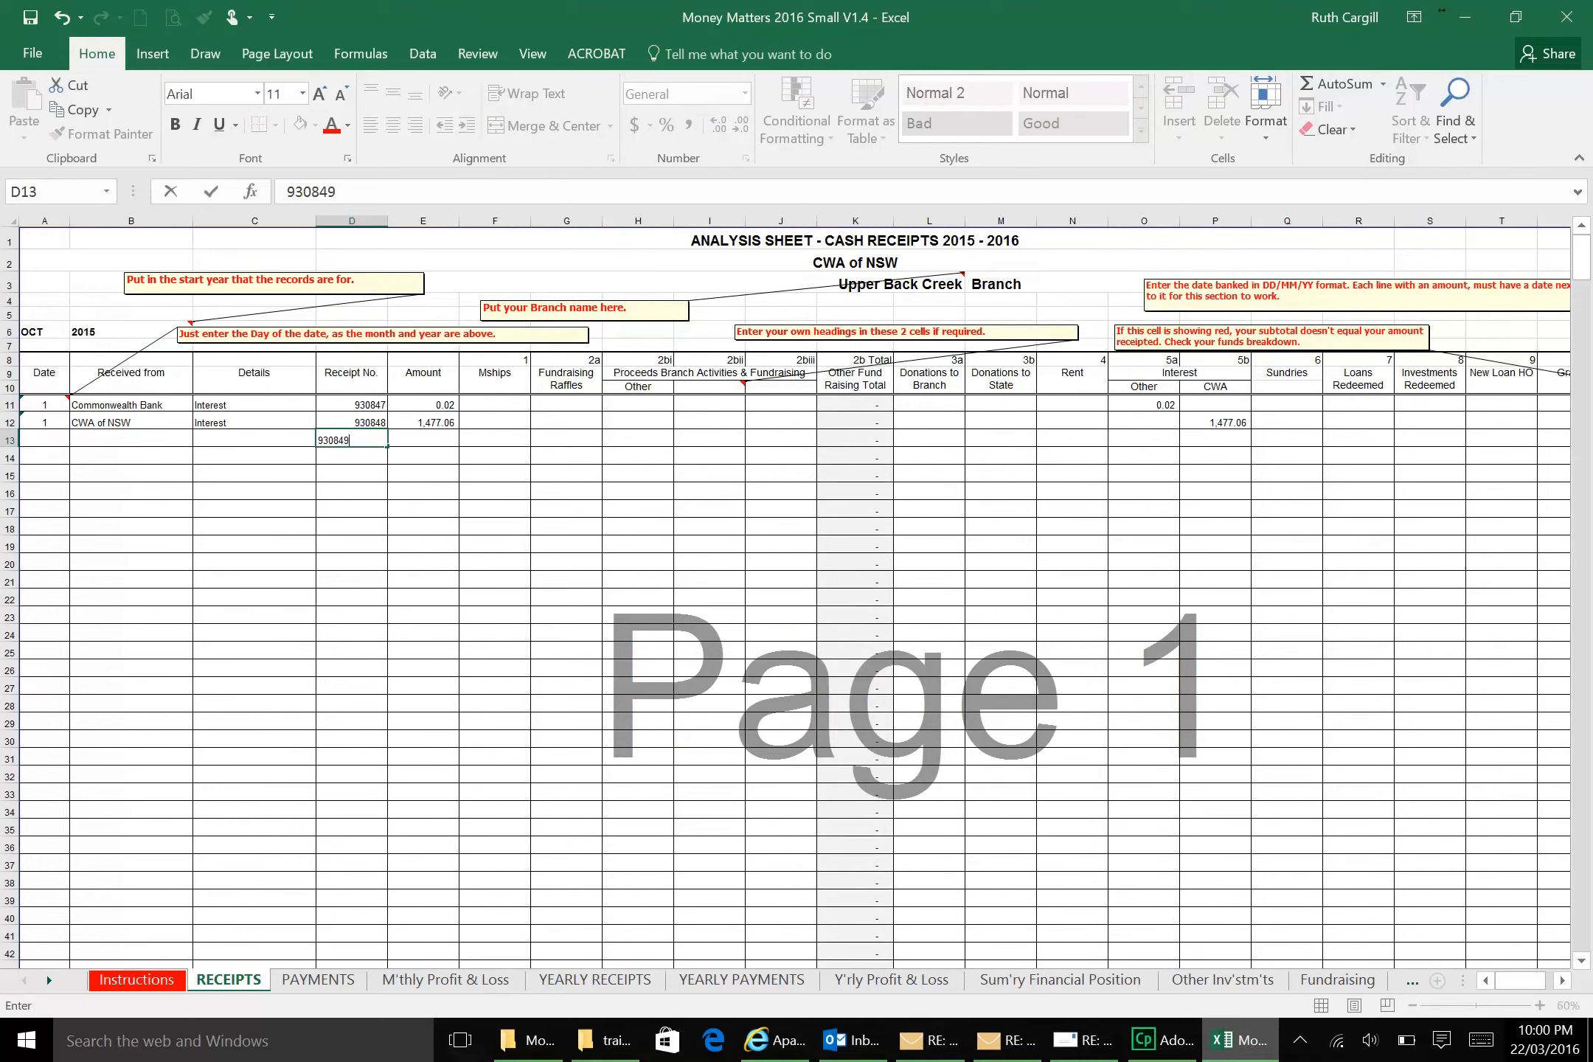
key(Return)
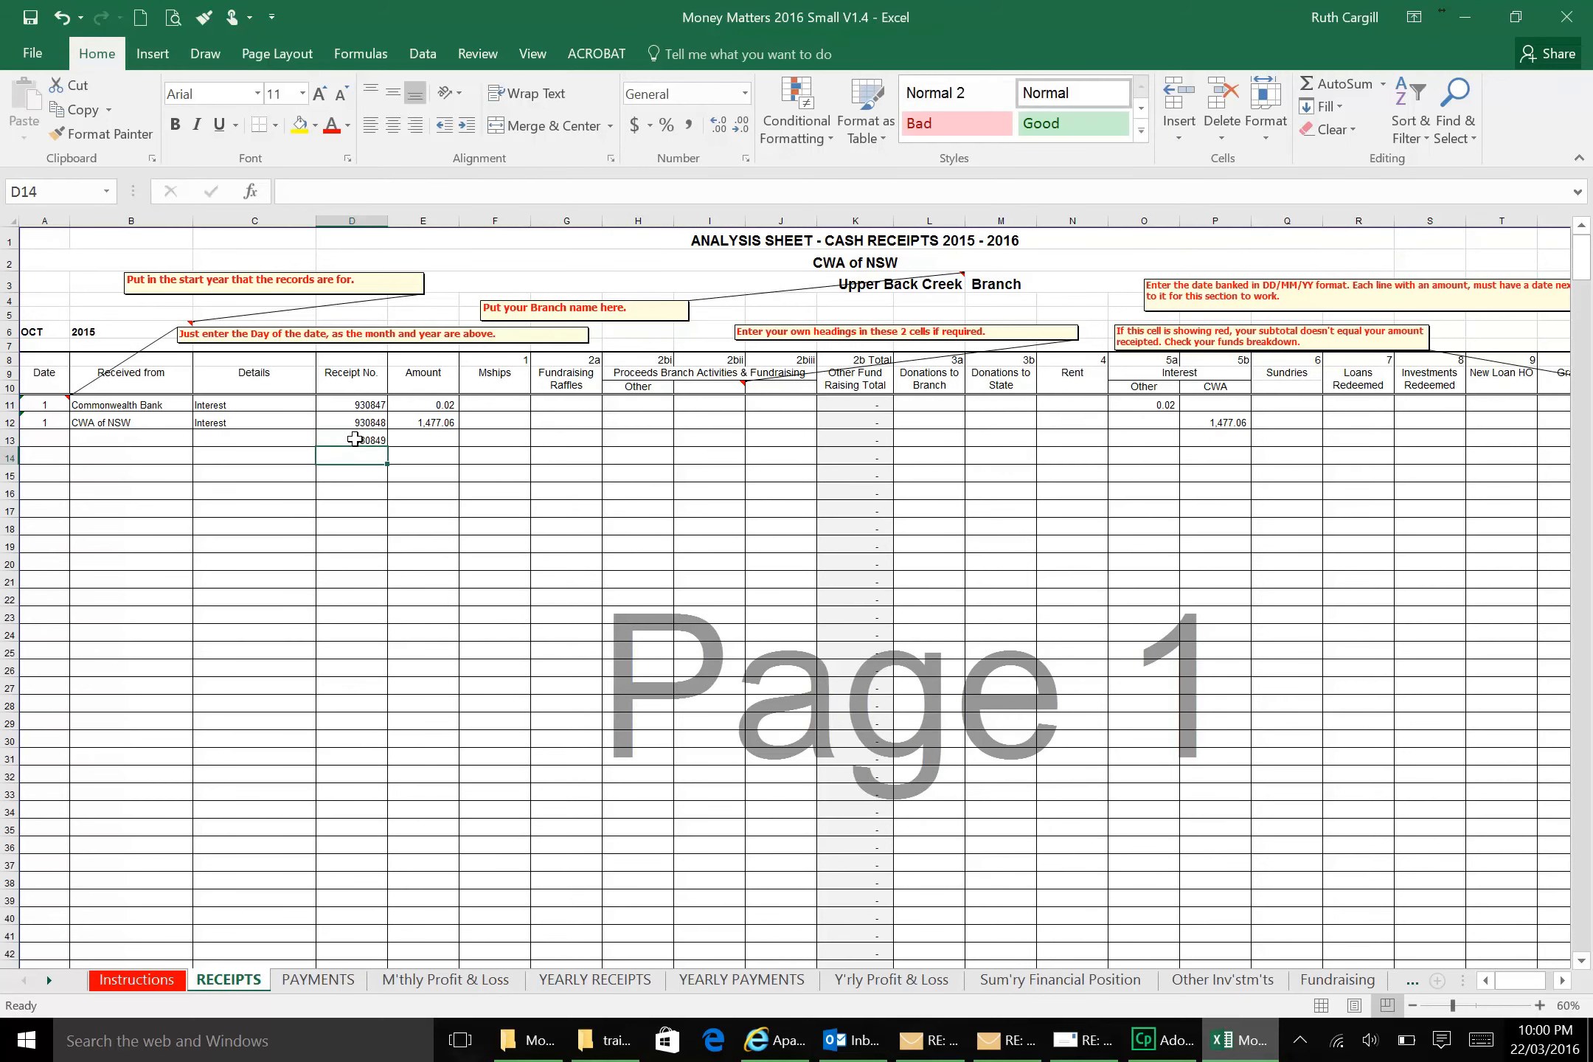
Step: Fill the receipt number series from rows 11 to 13 down through row 39
click(358, 401)
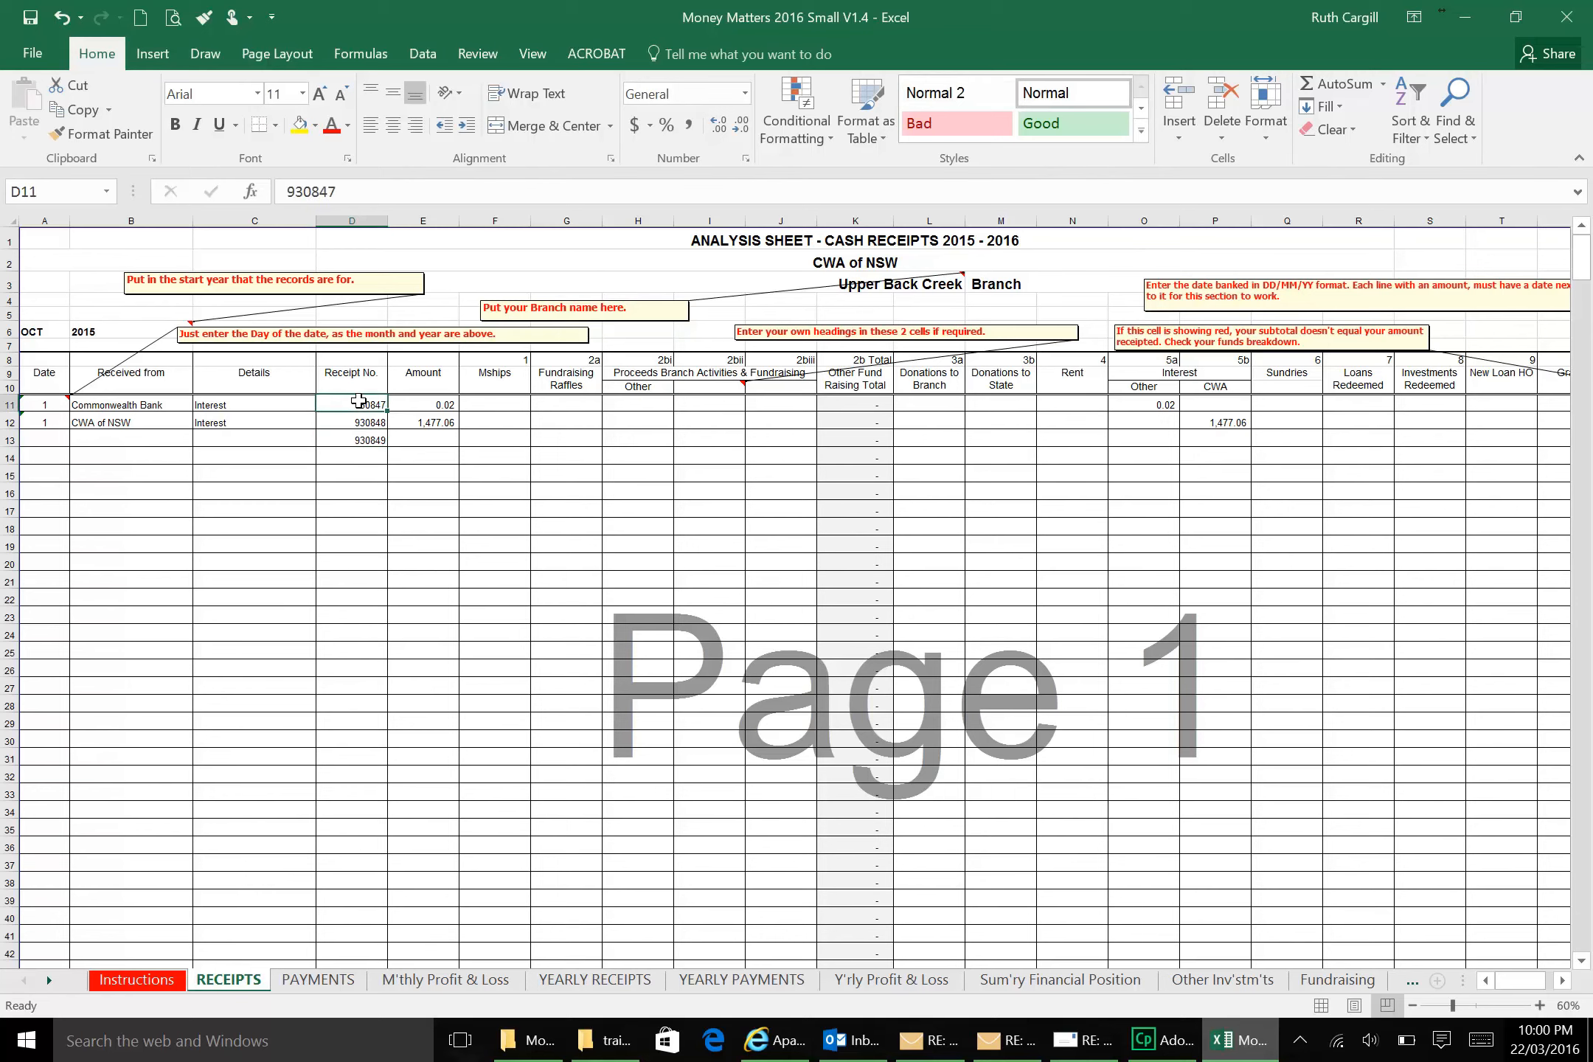
drag(358, 401, 365, 443)
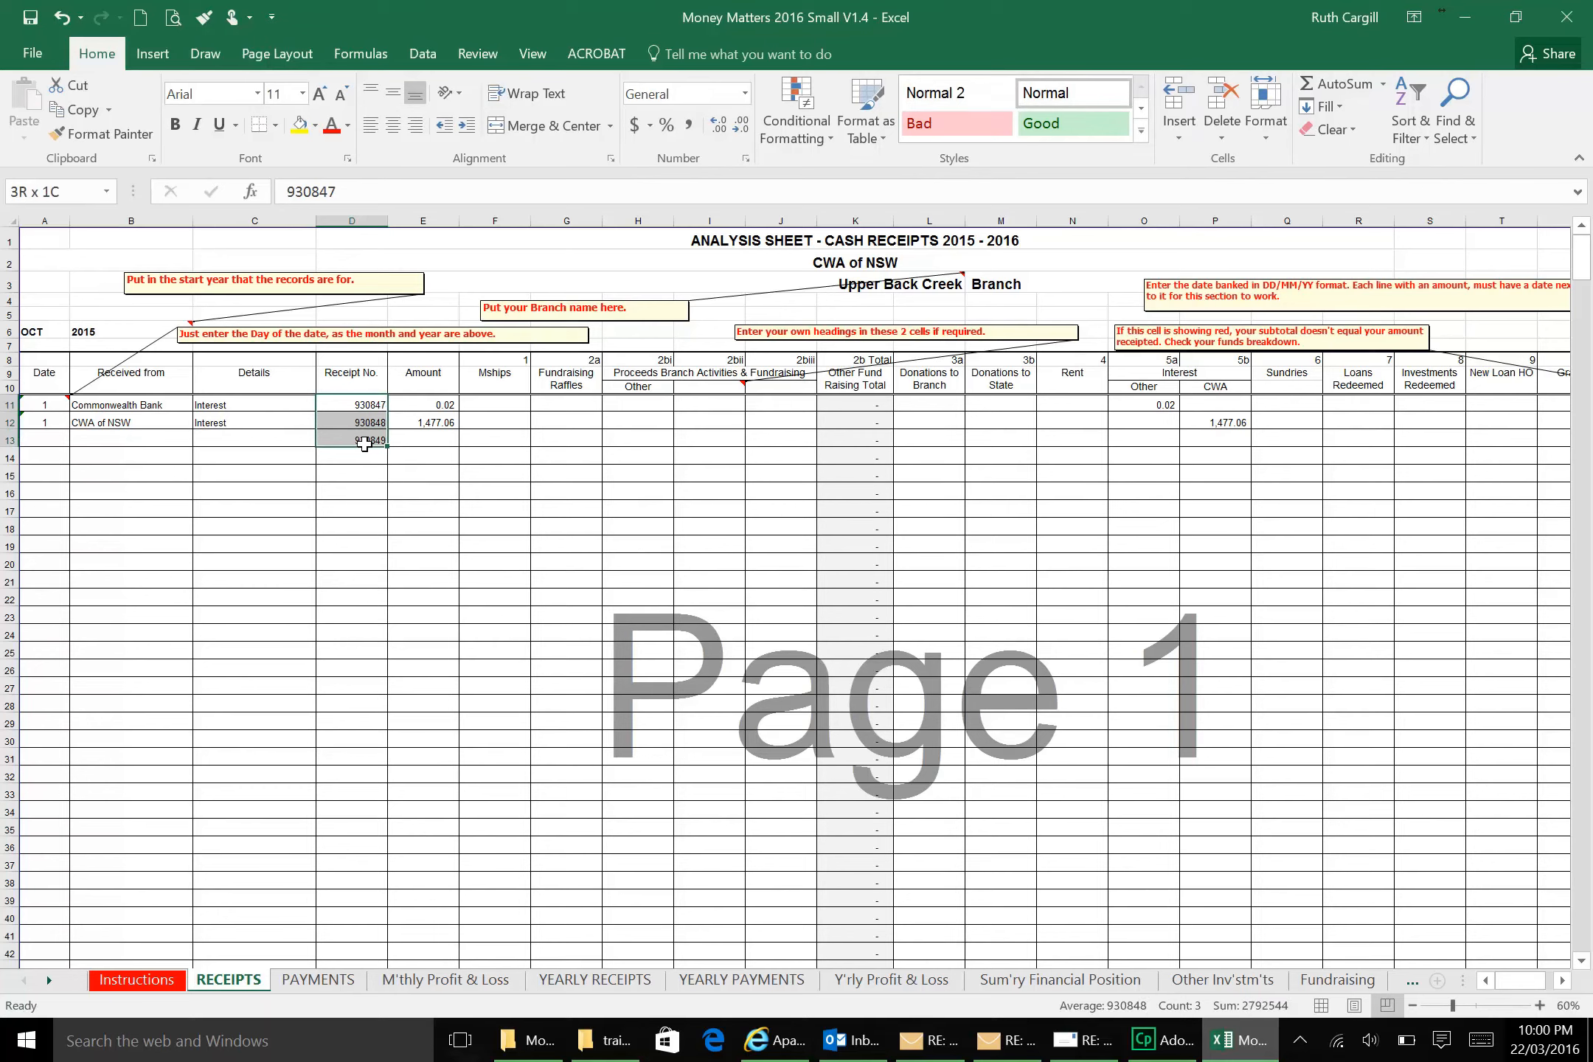
drag(370, 444, 369, 443)
drag(387, 447, 387, 906)
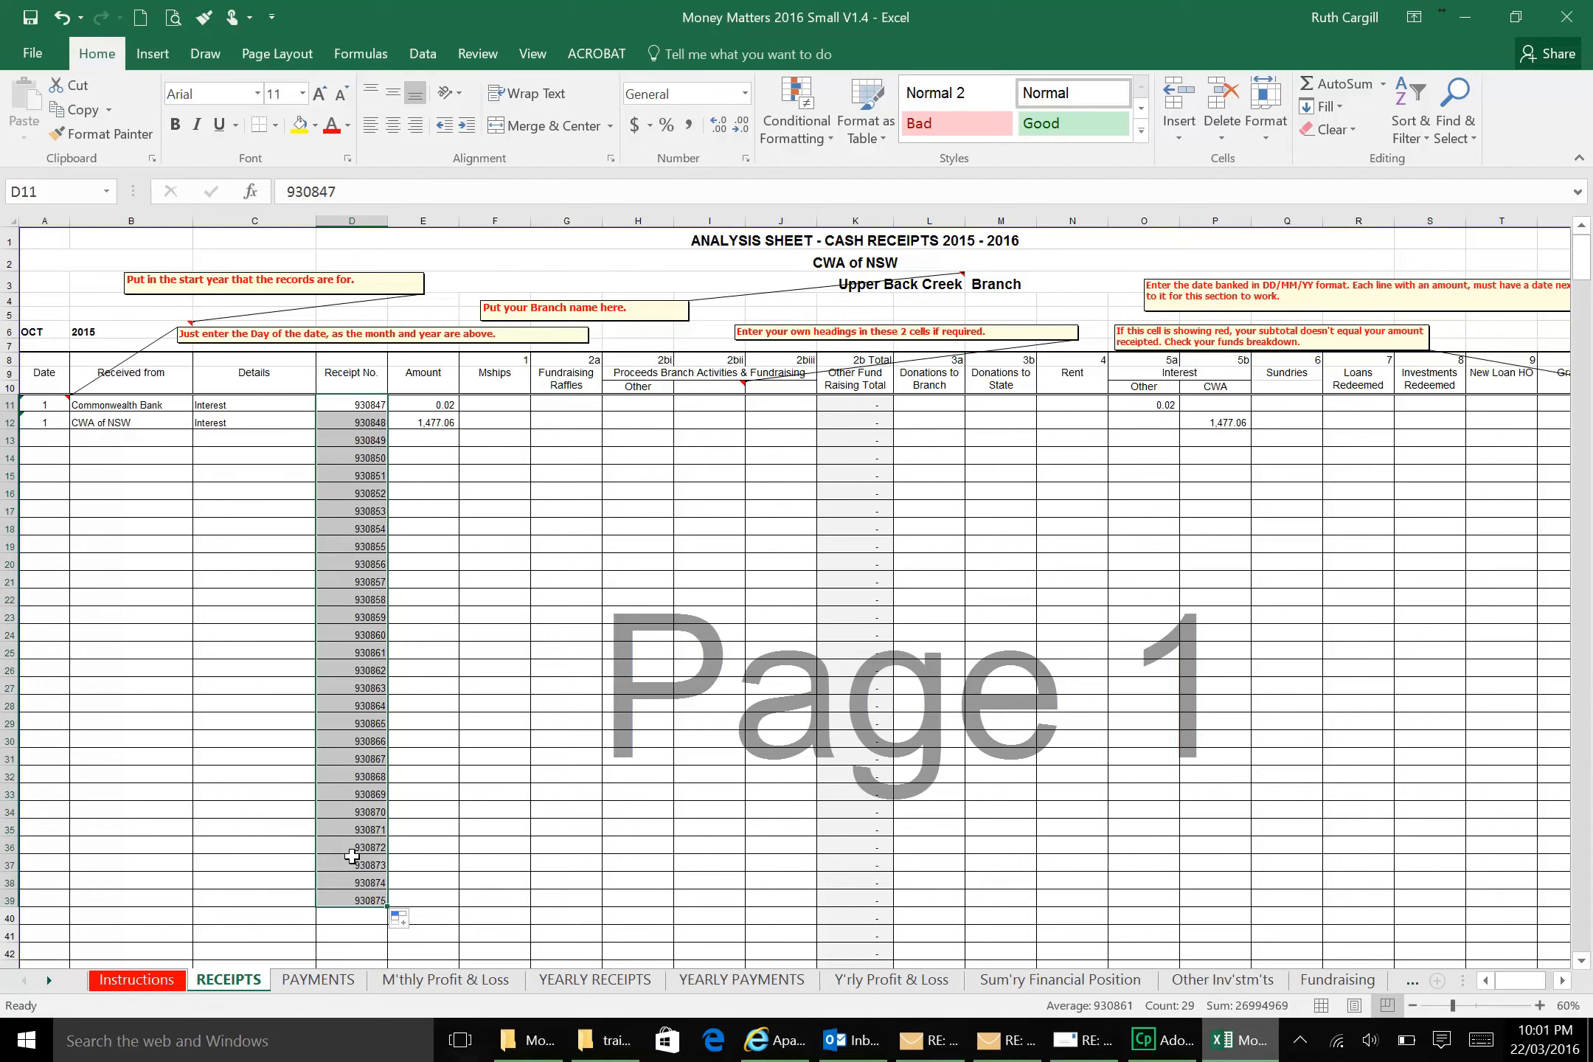
Step: Copy the October receipt numbers in rows 36 to 39 into November's Receipt No. column, starting at row 66
drag(353, 847, 352, 894)
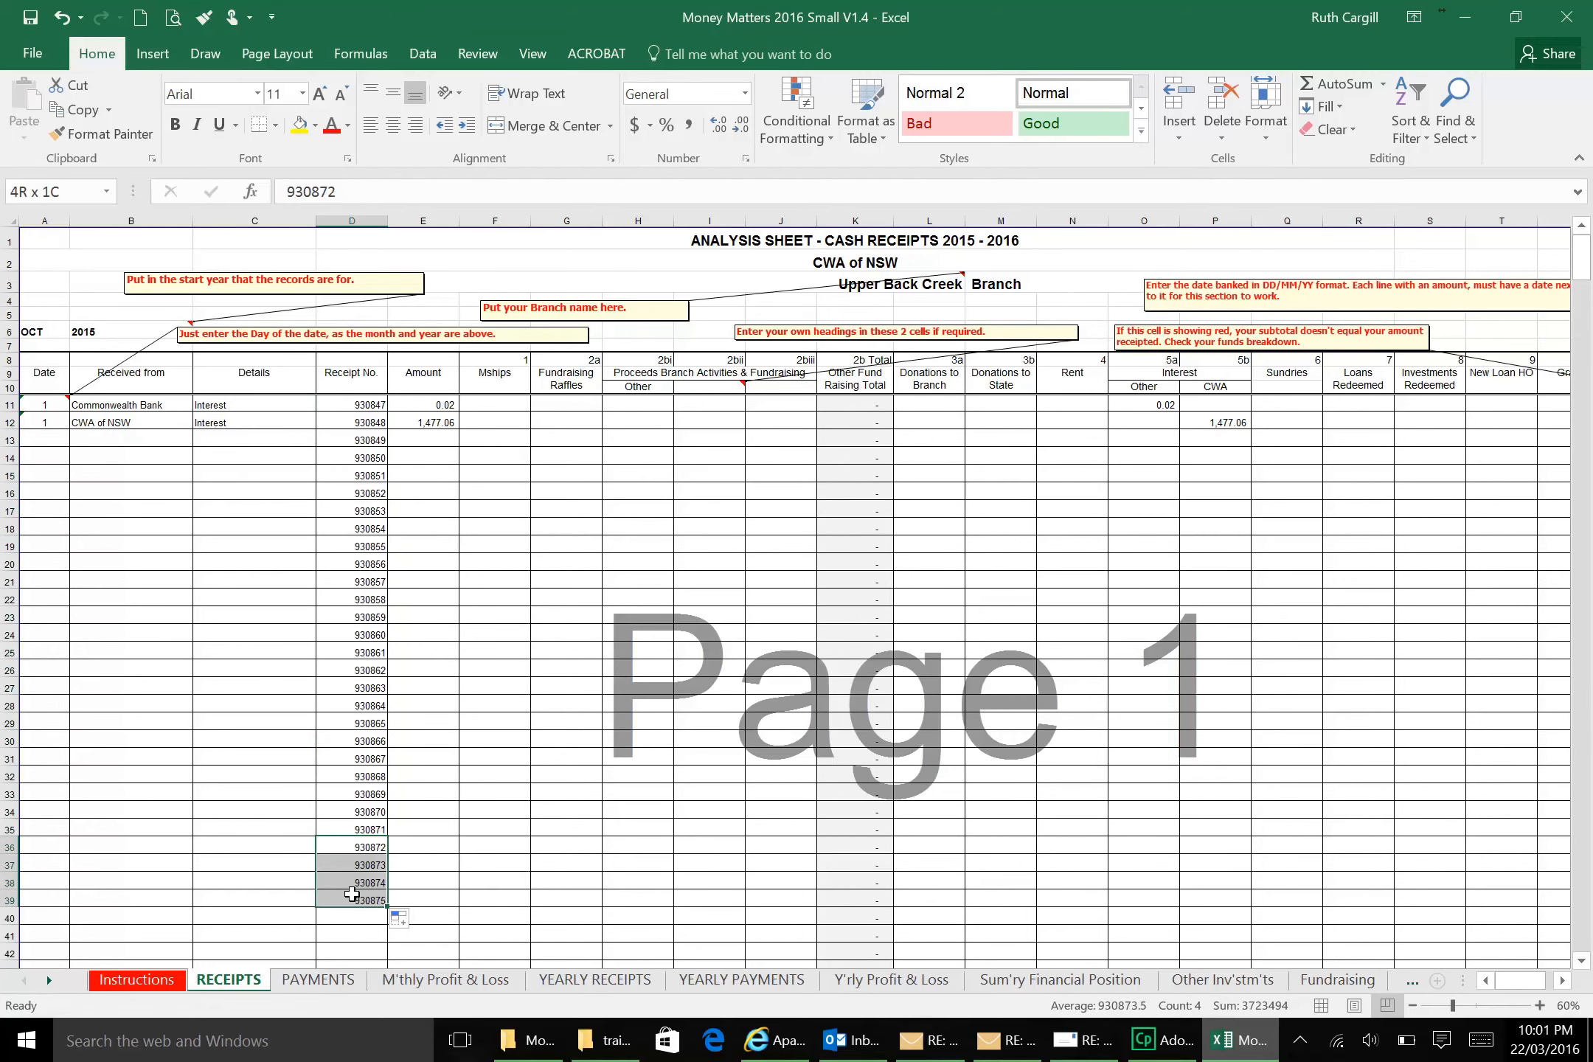
key(ctrl+c)
scroll(546, 691, down, 17)
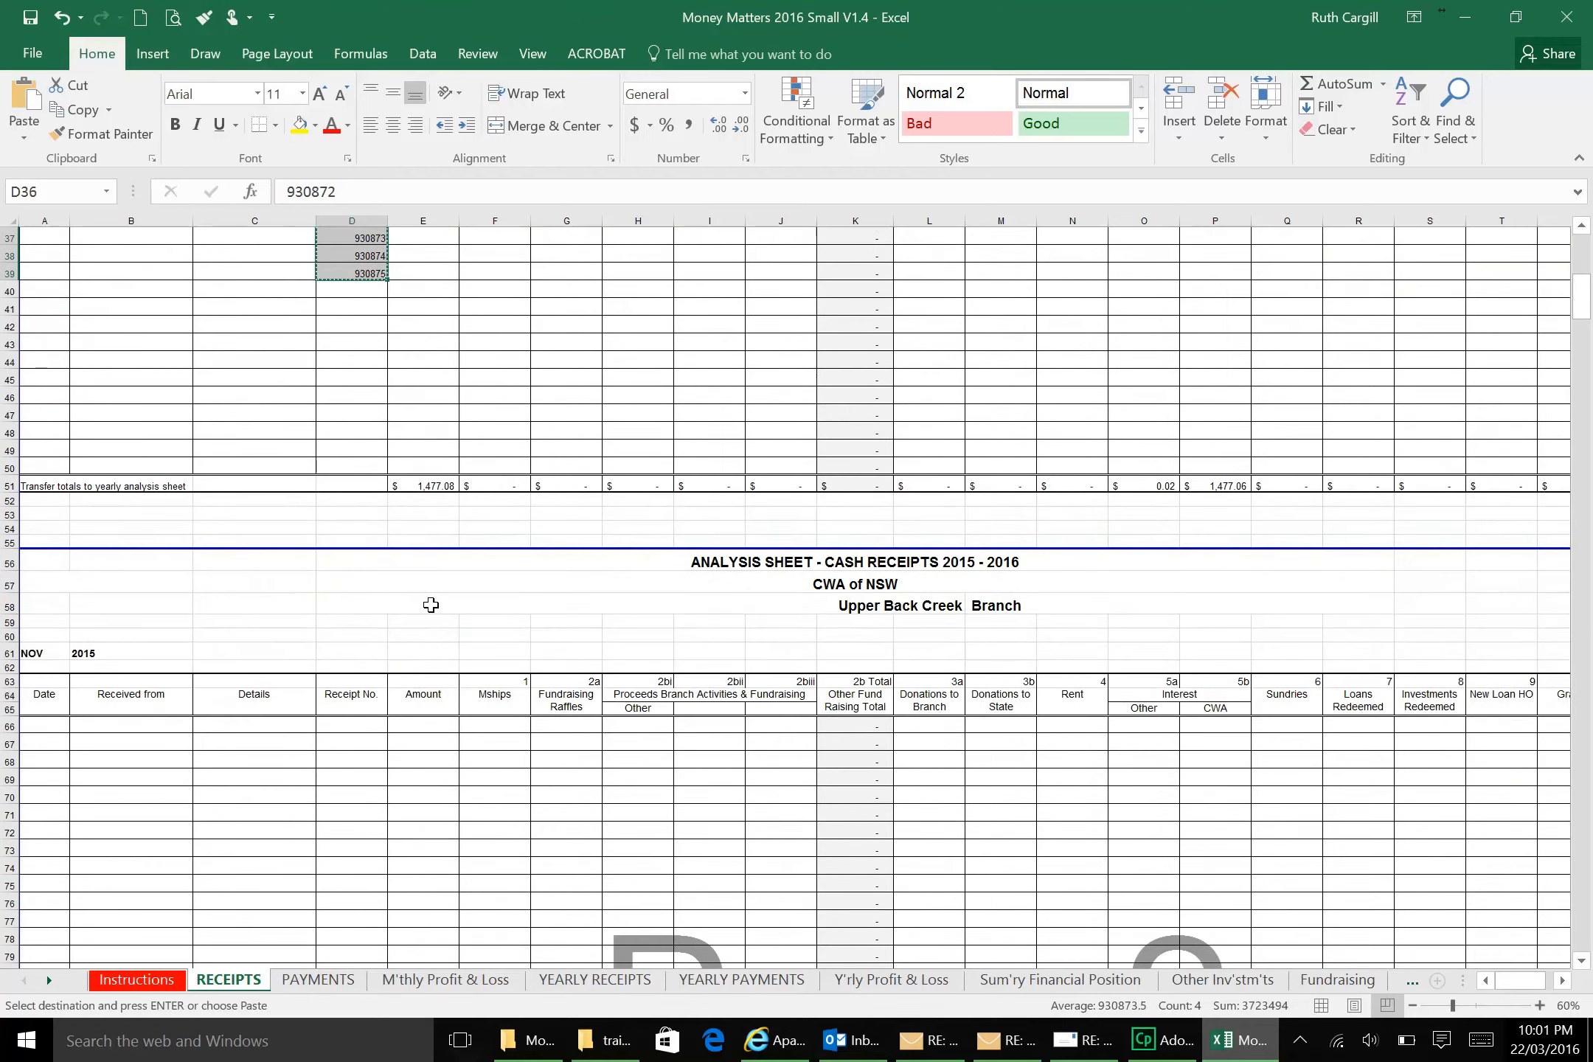
click(351, 459)
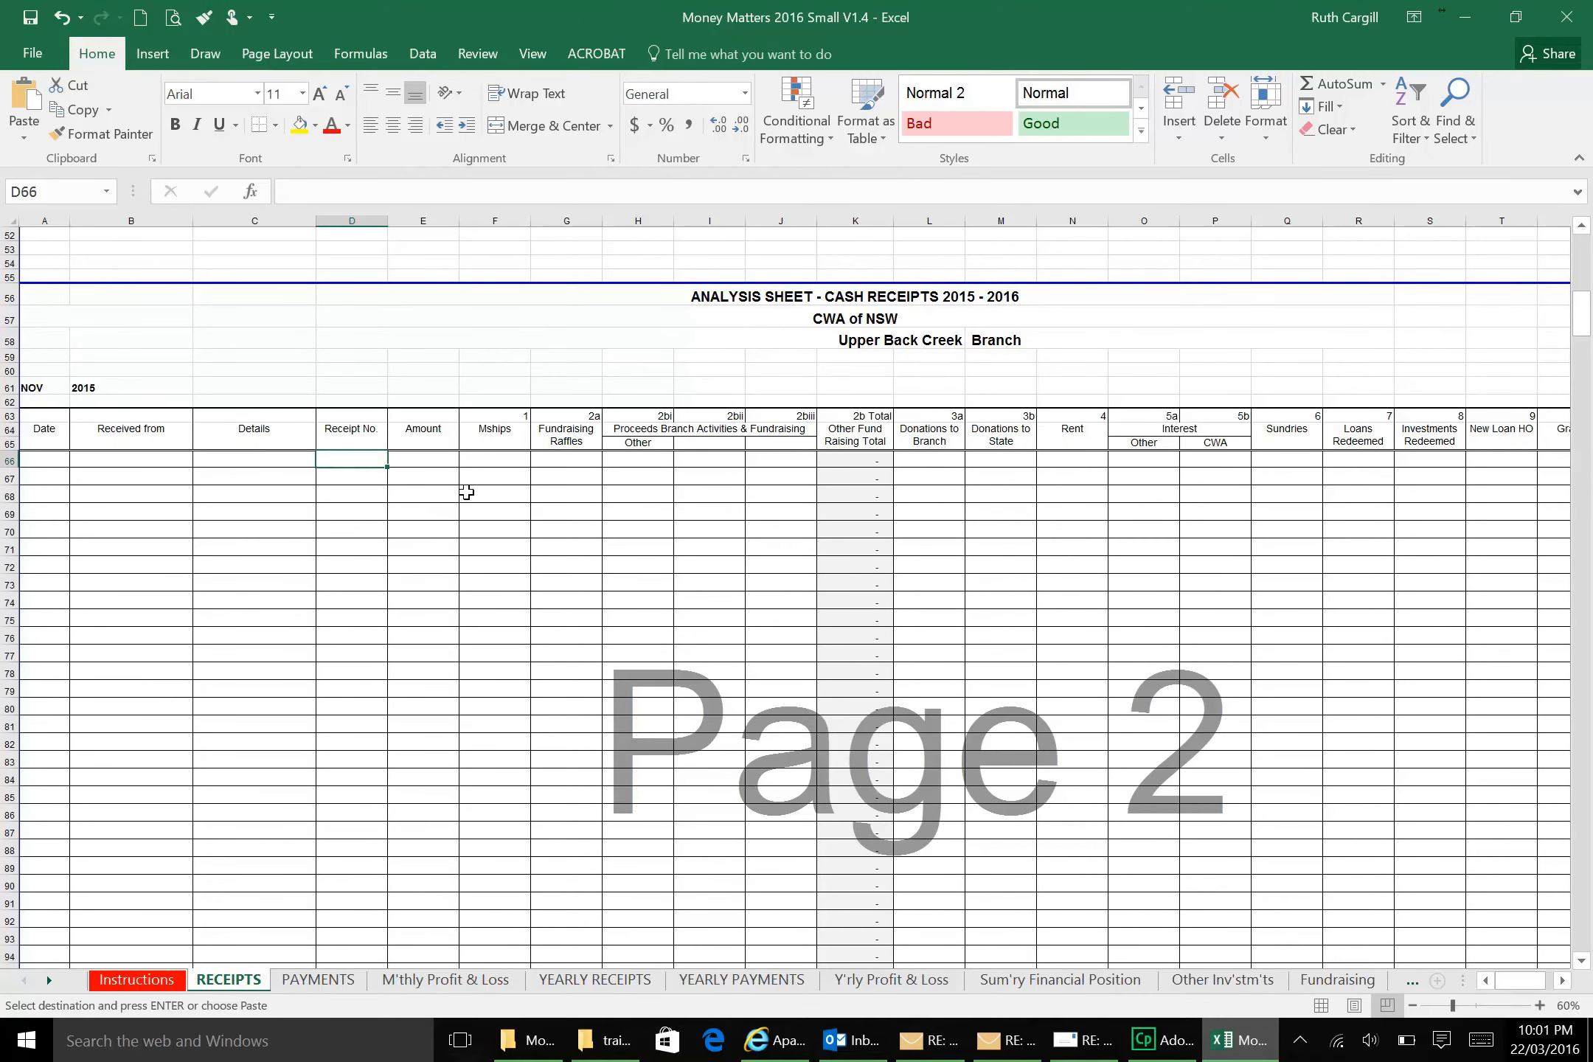
key(ctrl+v)
Step: Extend November's receipt number series down to row 88 and return to the October receipts
click(370, 496)
drag(367, 462, 367, 855)
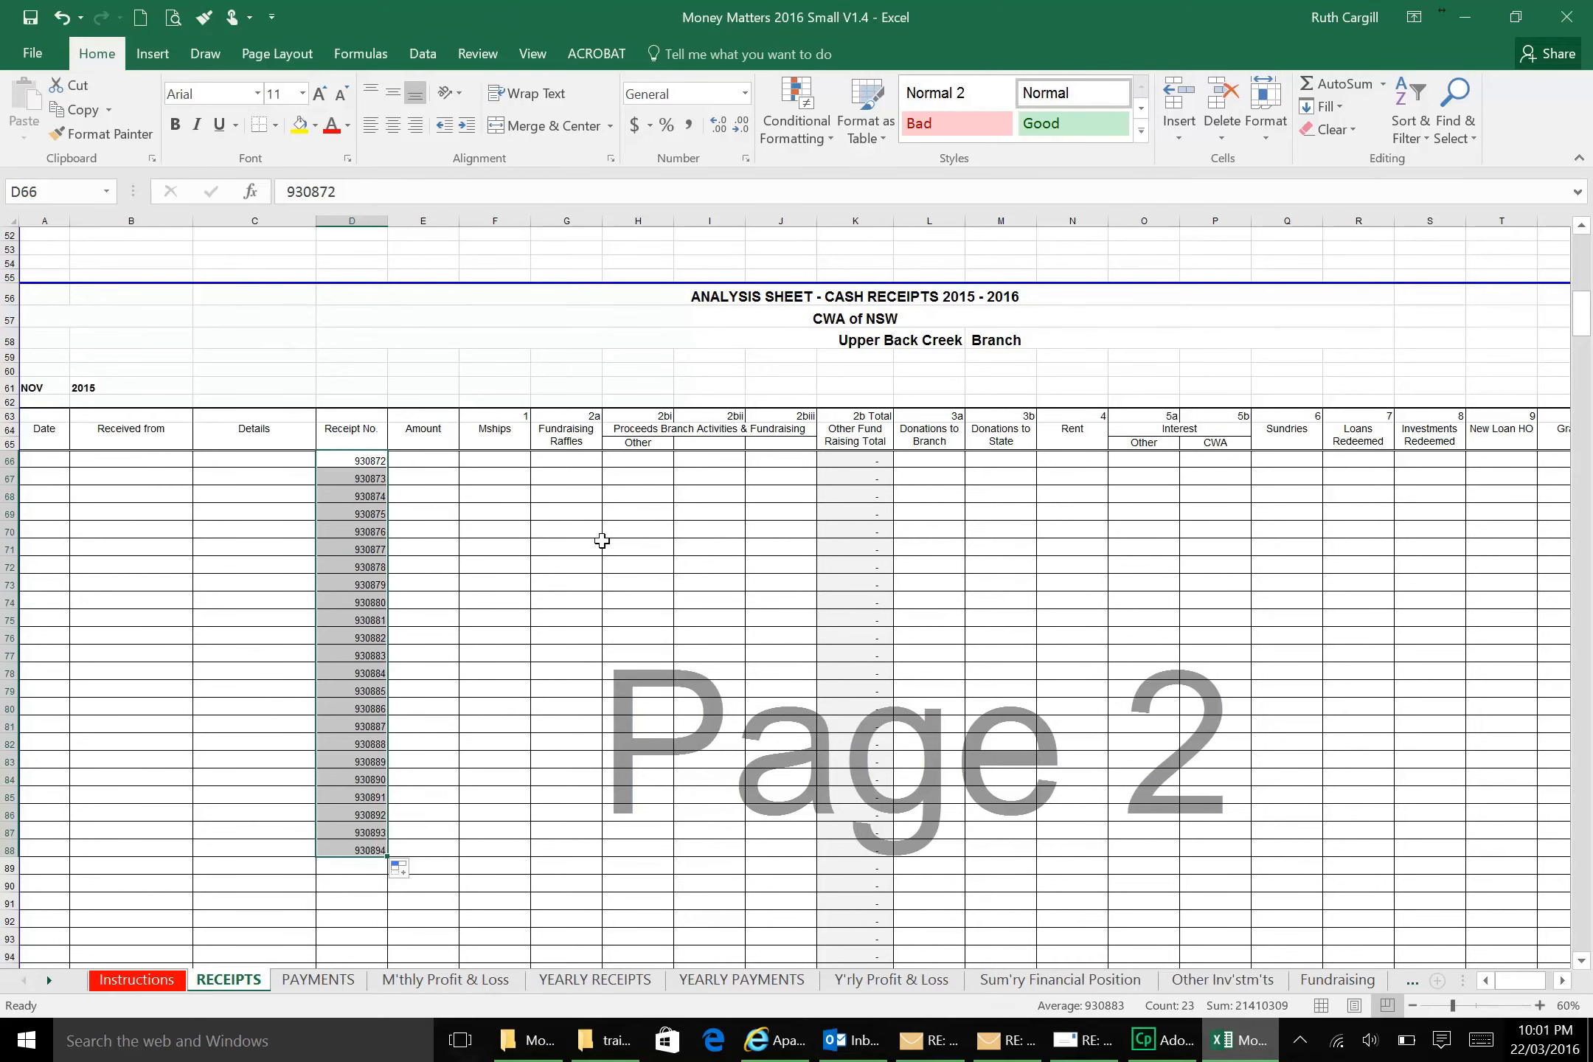
scroll(634, 485, up, 3)
scroll(634, 485, up, 13)
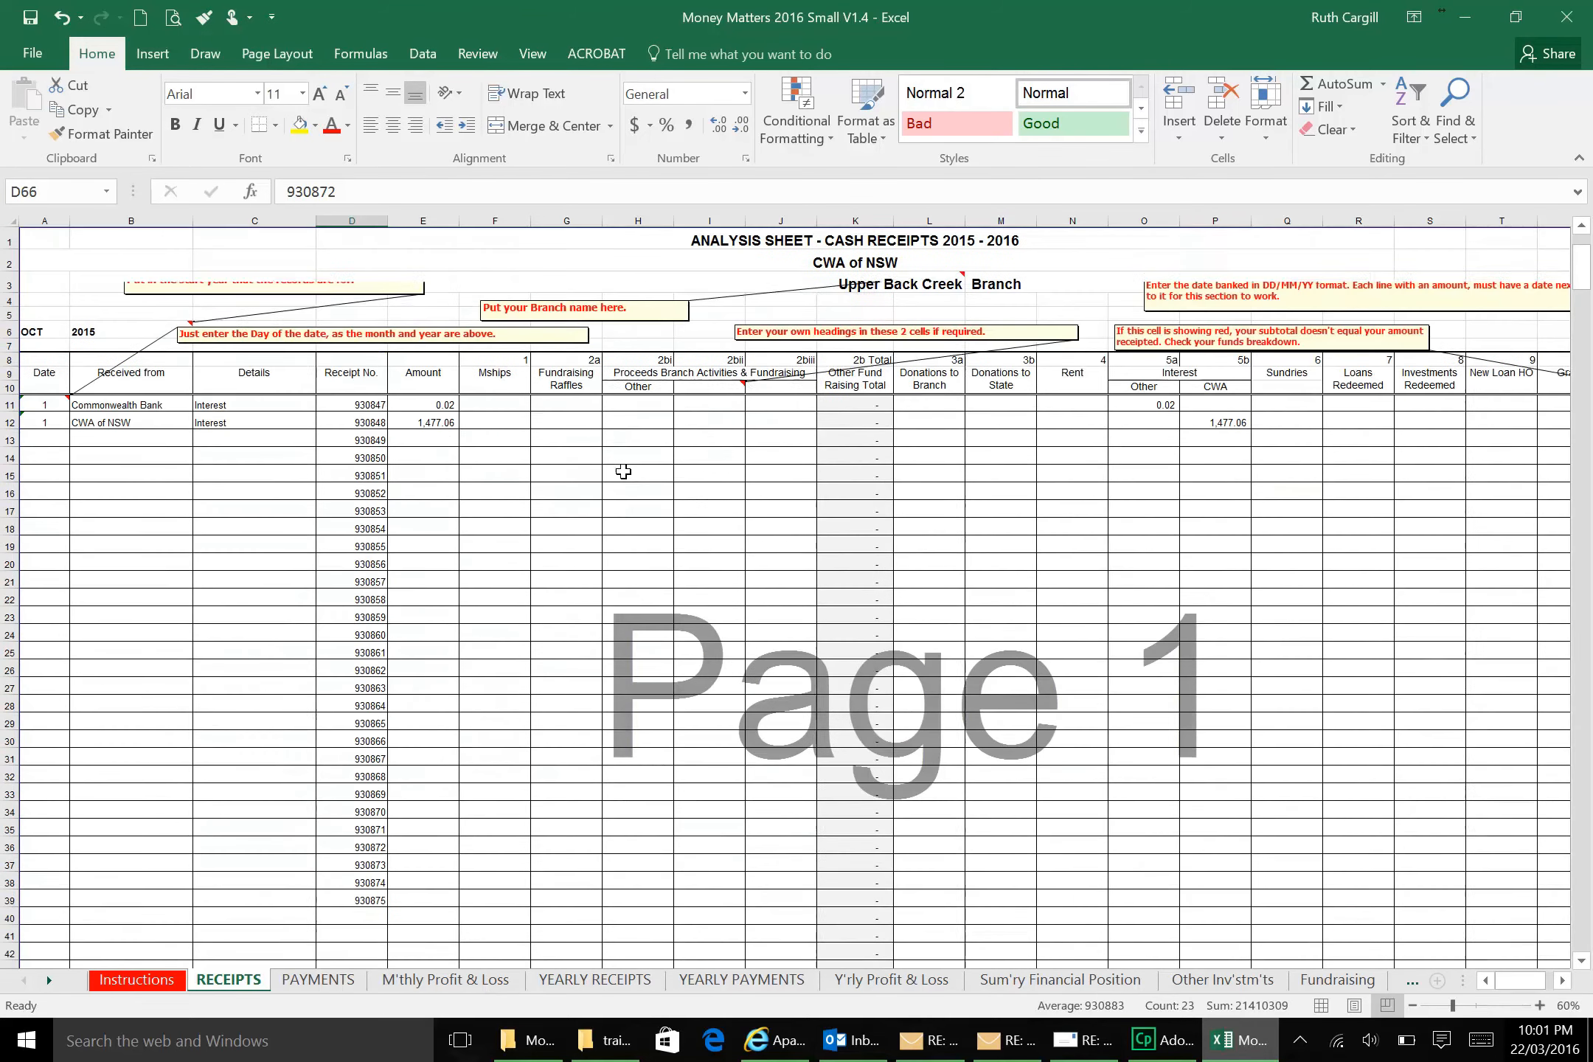